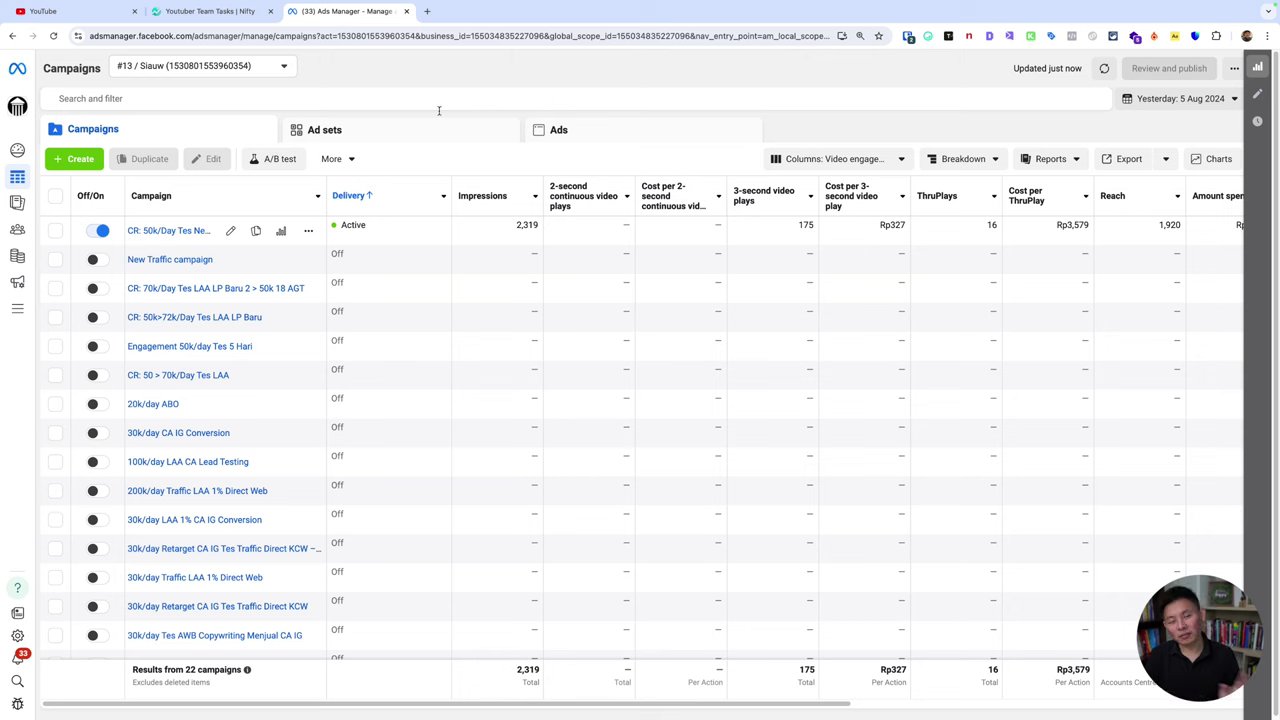
Step: Create a new auction campaign with the Traffic objective, using the manual traffic campaign setup
click(73, 158)
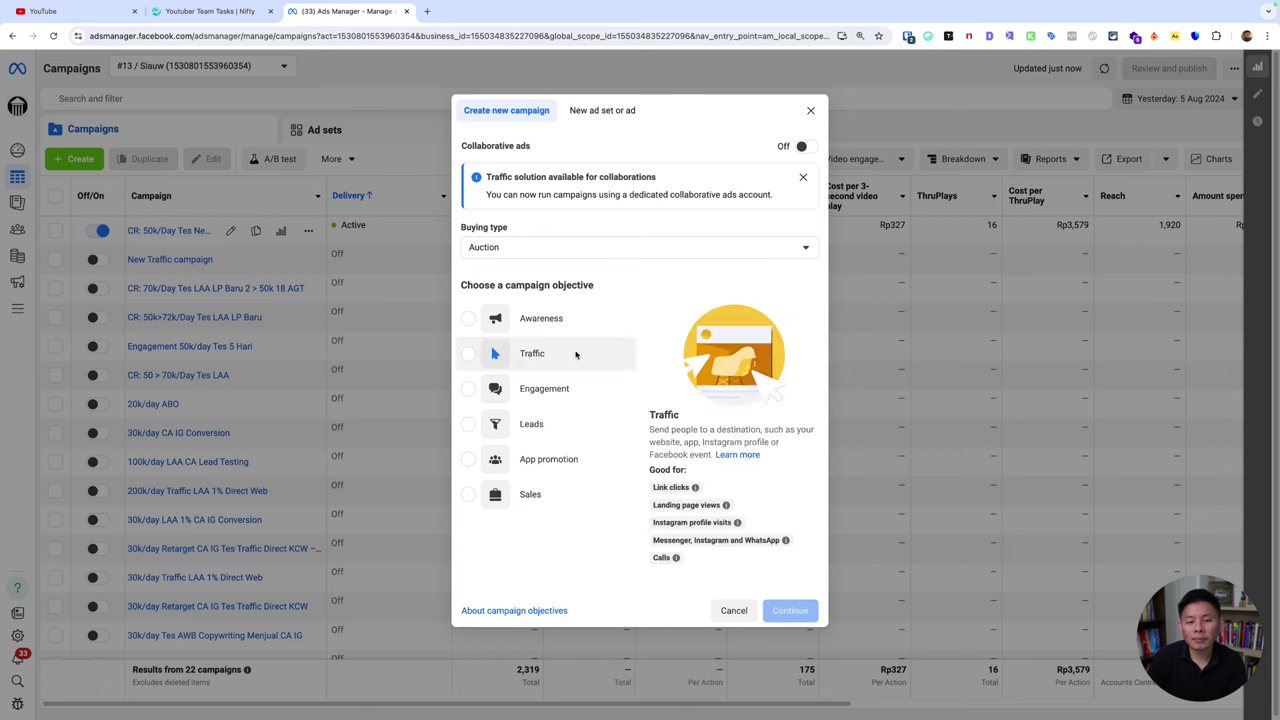
click(576, 354)
click(790, 610)
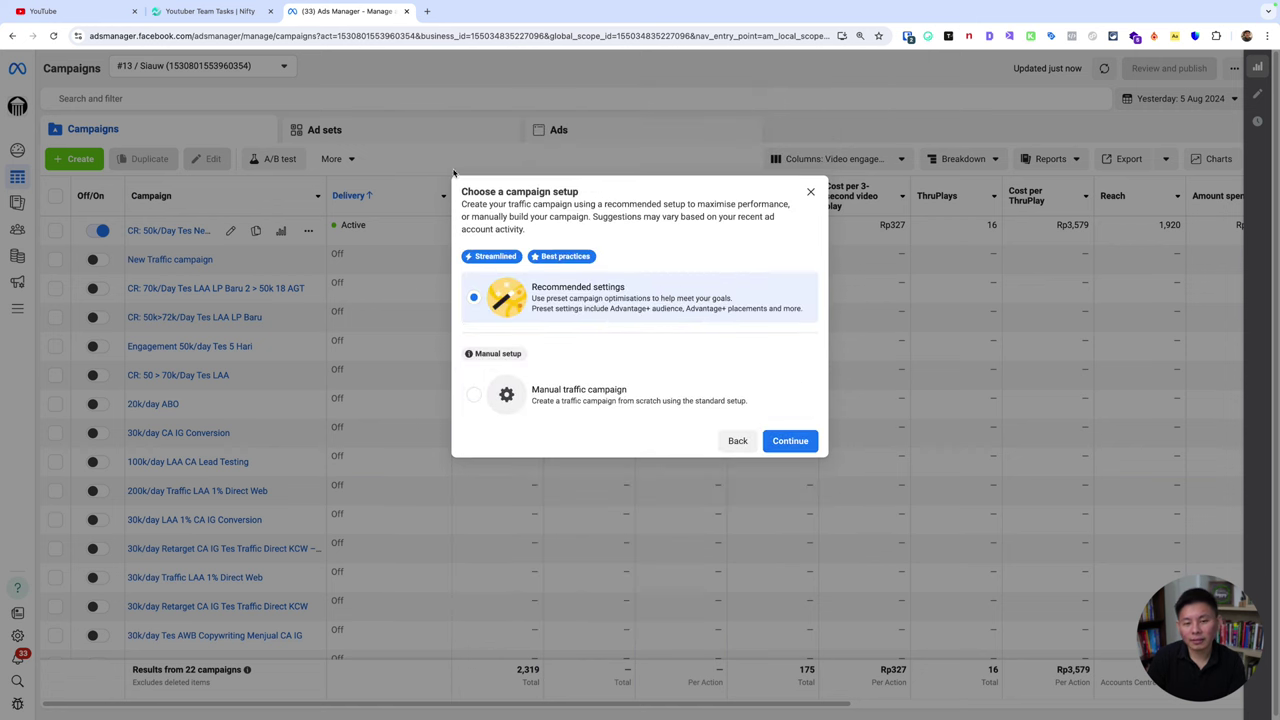
click(580, 394)
click(790, 440)
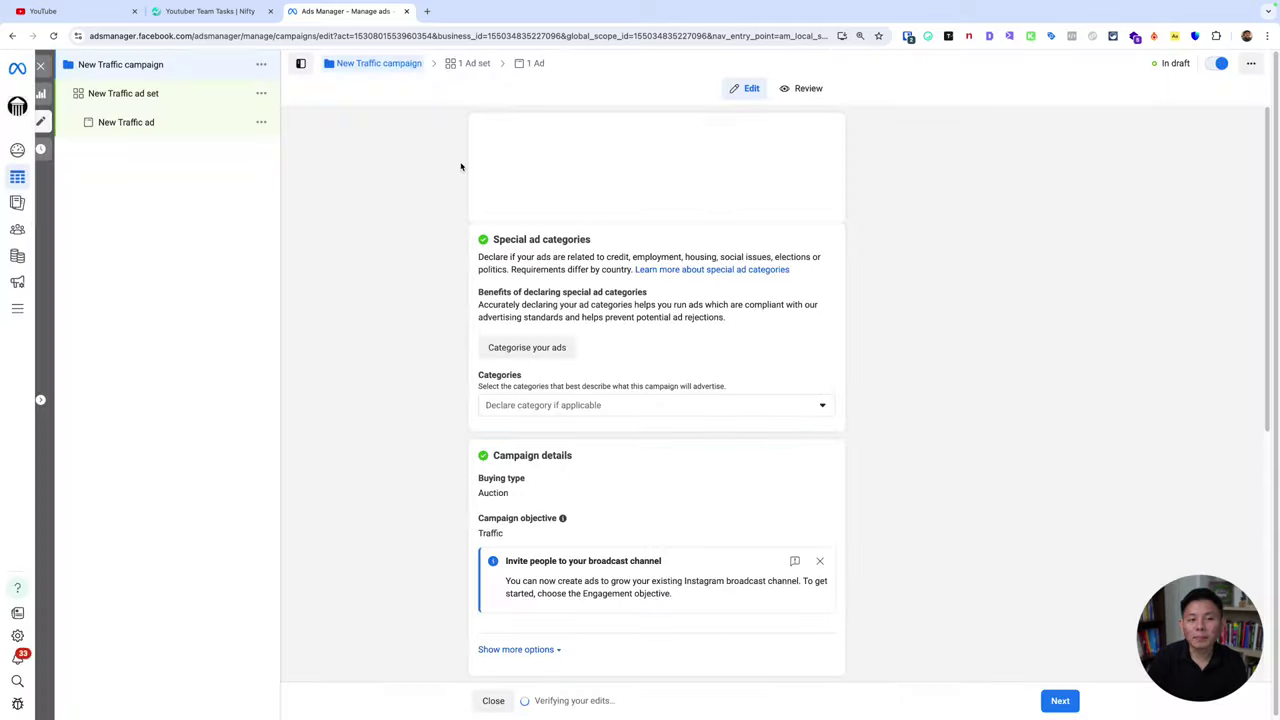
Step: In the new traffic ad set, choose Website as the conversion location and expand the optional Advantage+ audience suggestion
click(163, 93)
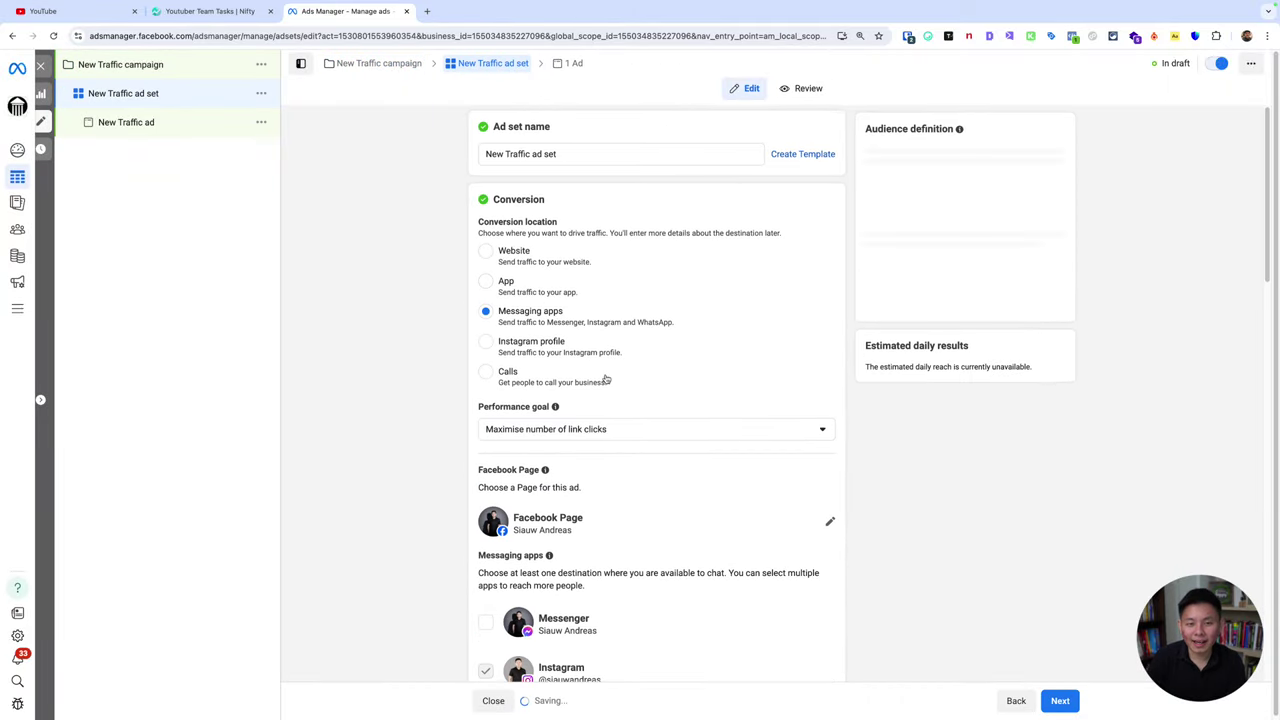
click(553, 261)
scroll(822, 445, down, 5)
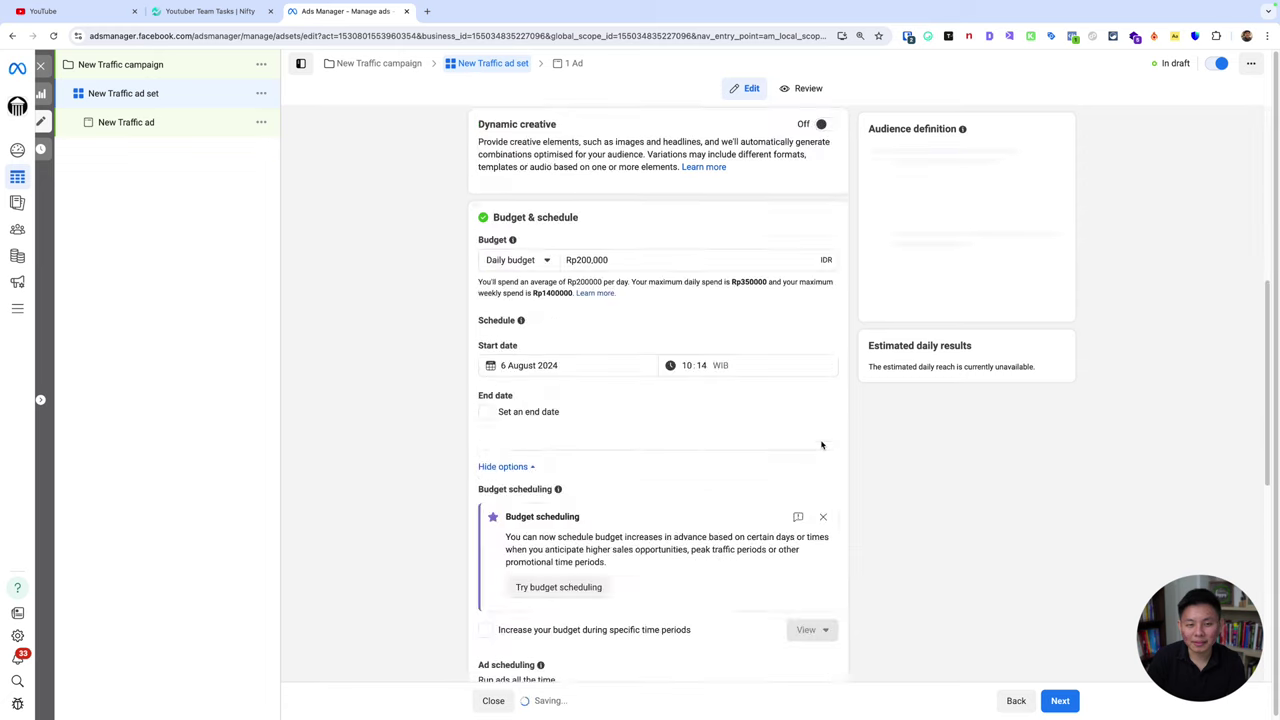
scroll(822, 445, down, 5)
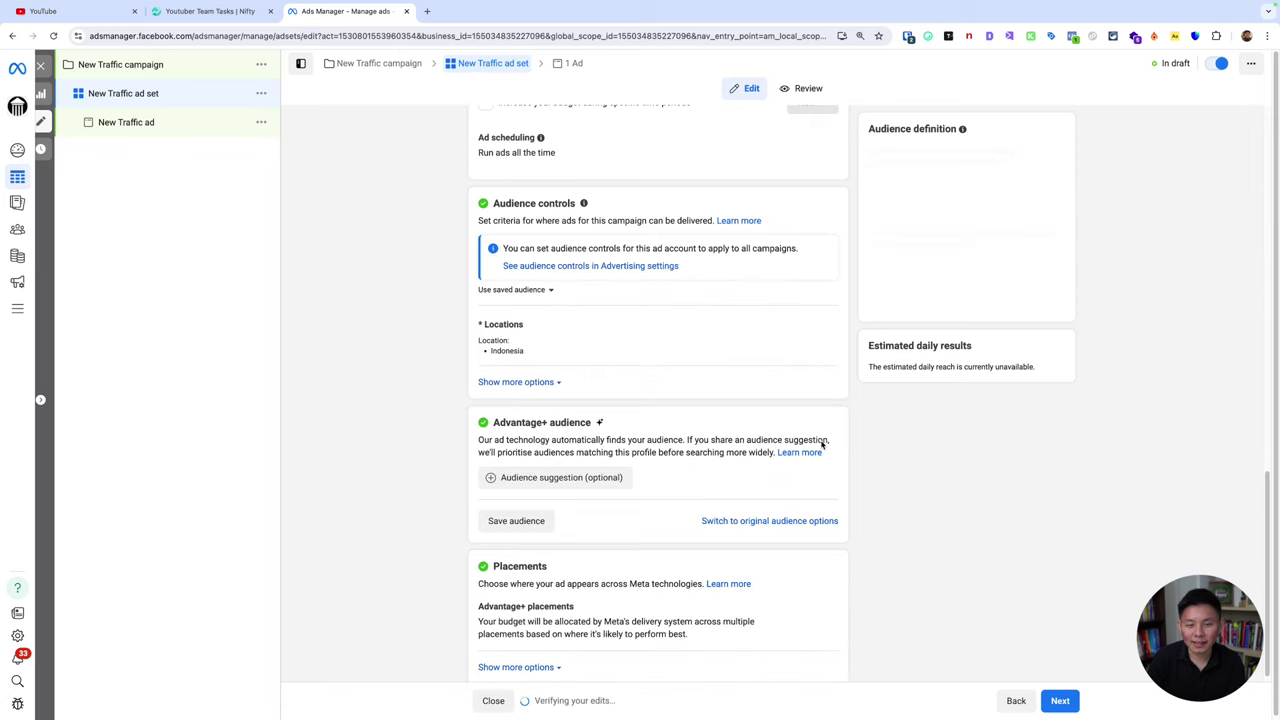
click(576, 468)
scroll(640, 440, down, 2)
scroll(652, 203, down, 1)
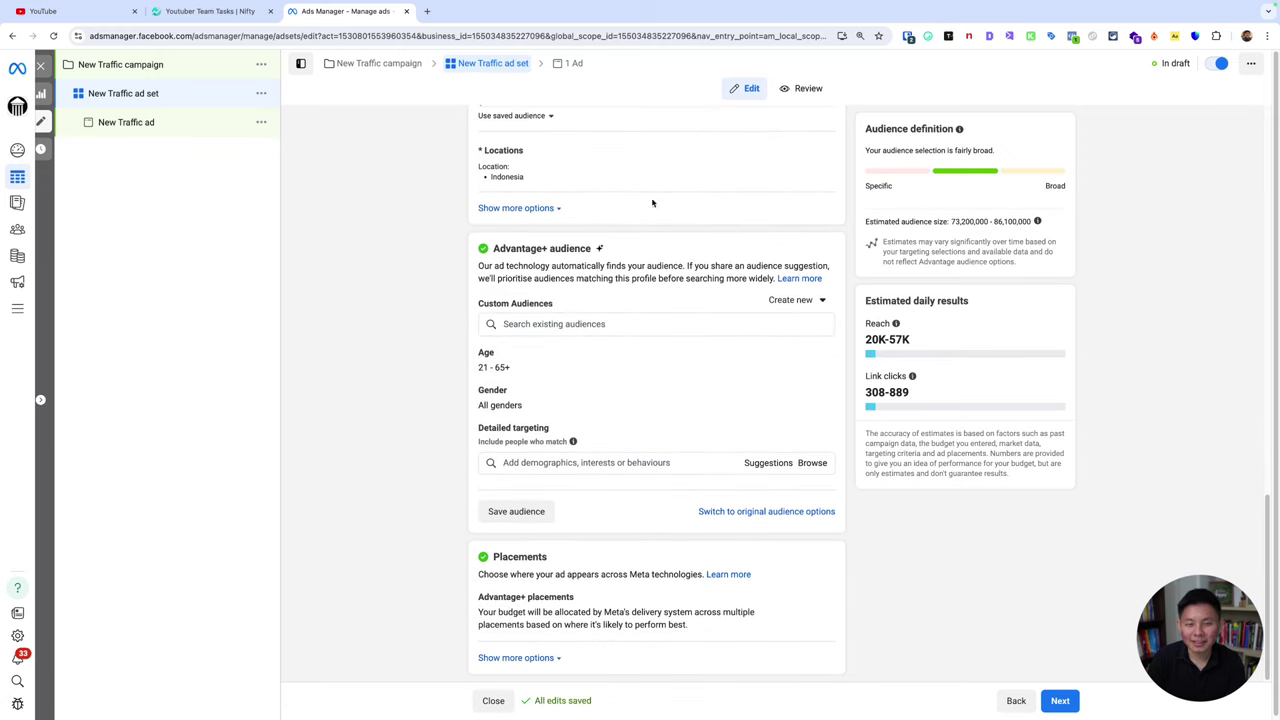
triple_click(512, 247)
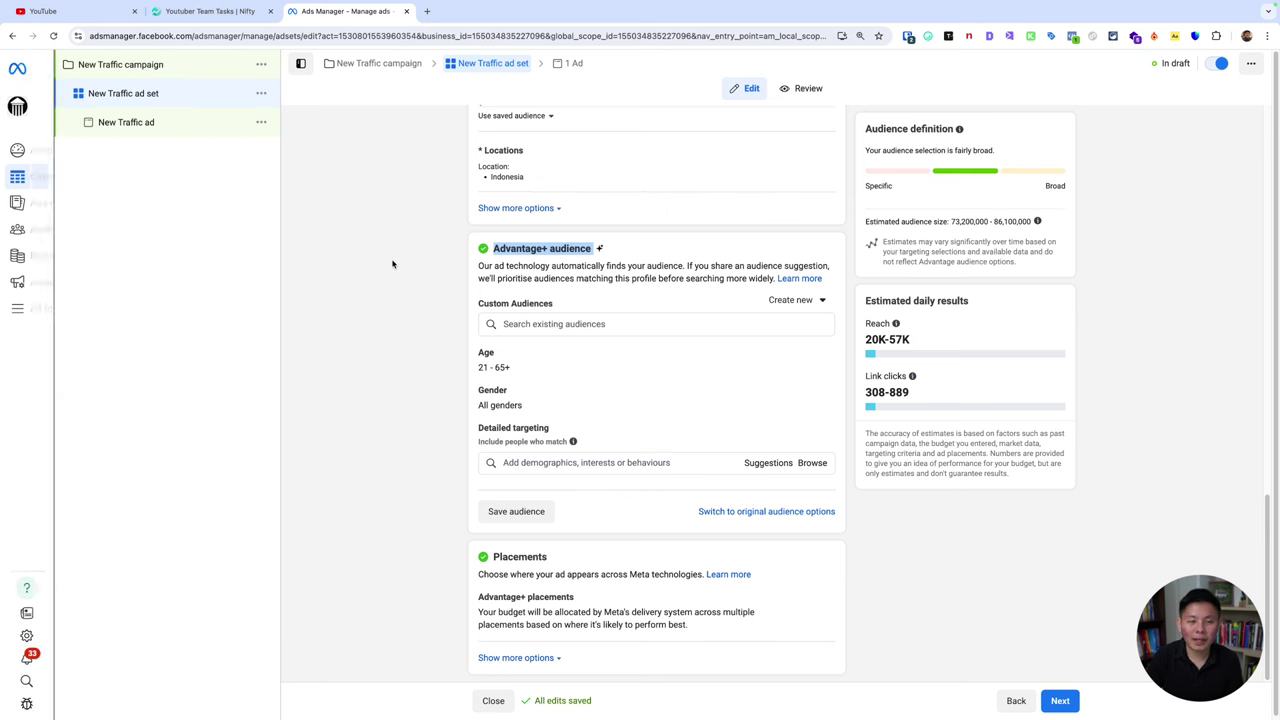
key(super+space)
text(PRES)
key(Return)
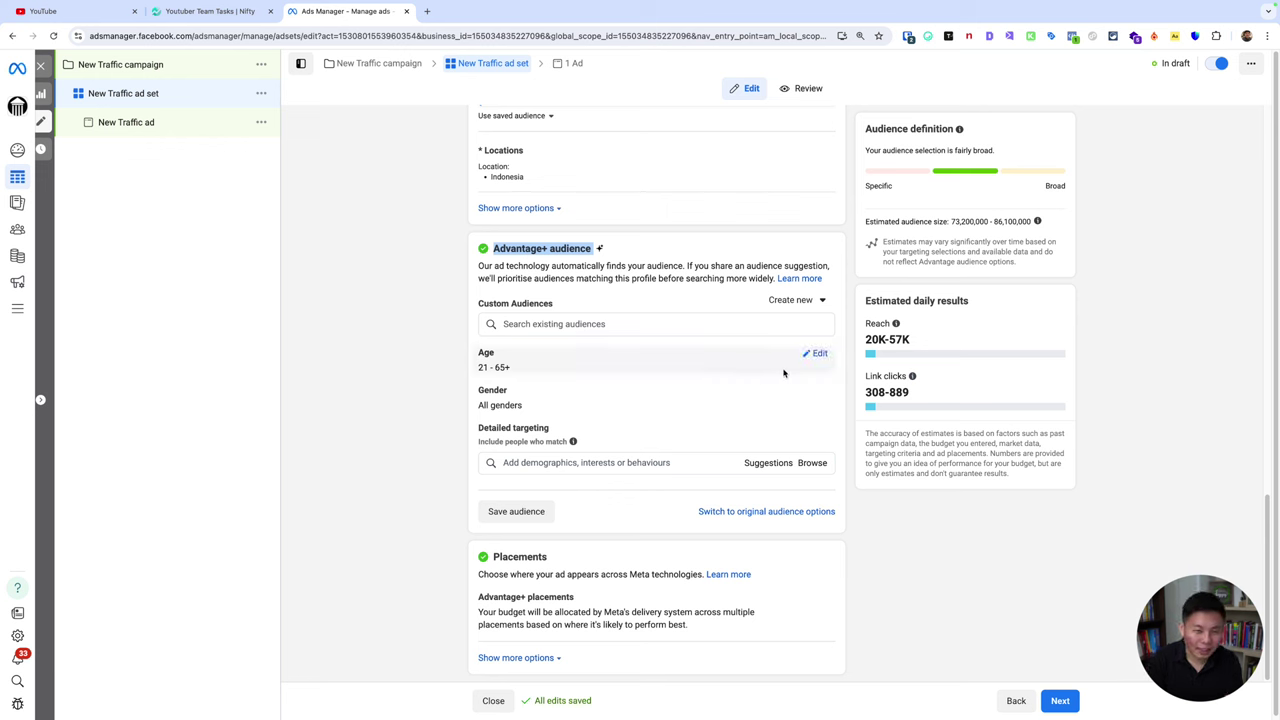
Step: Set the Advantage+ audience suggestion to women aged 21 to 35
click(818, 355)
click(583, 374)
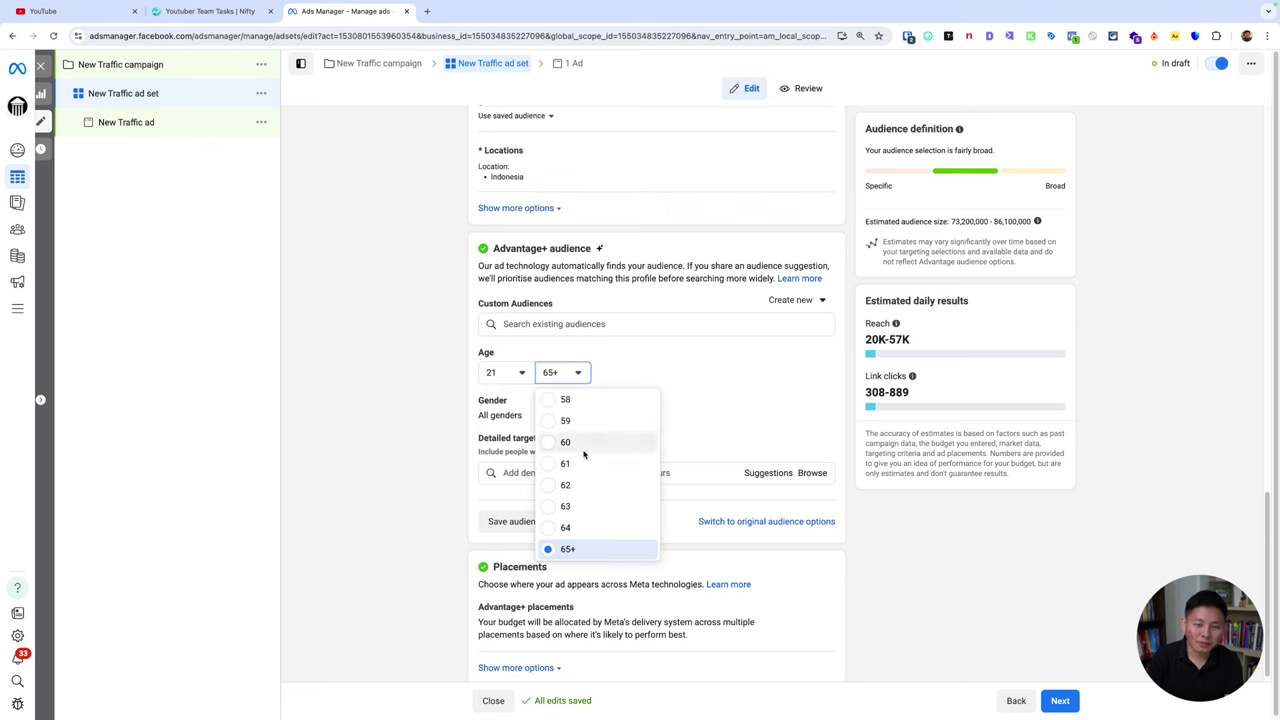
scroll(587, 457, up, 5)
scroll(589, 459, up, 3)
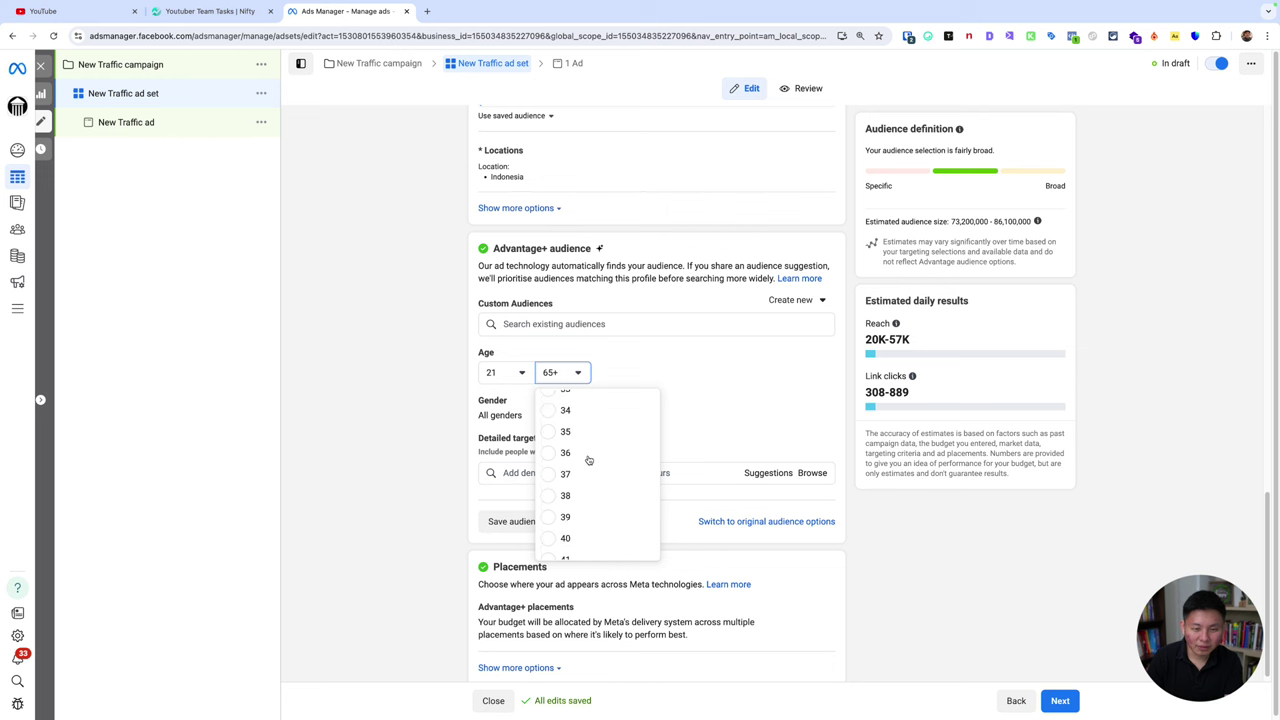
click(591, 432)
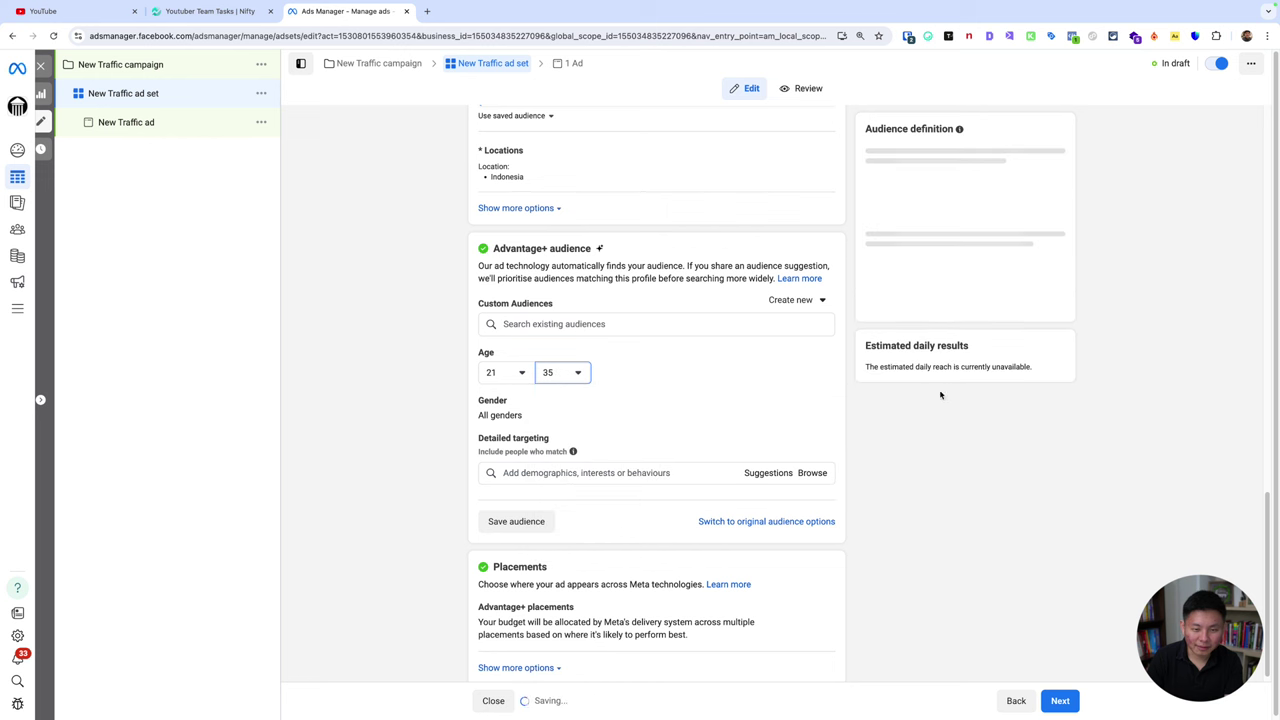
click(819, 402)
click(578, 417)
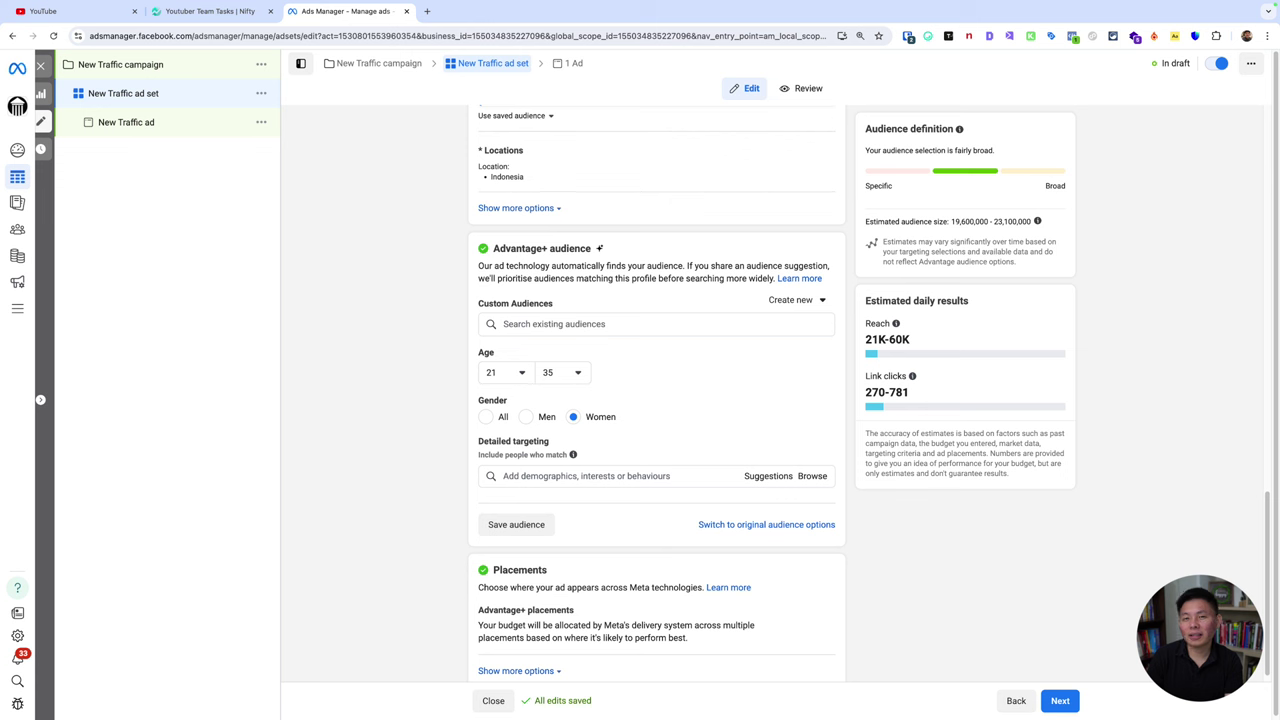
Step: Add the interest KHUSUS MUSLIMAH to the ad set's detailed targeting
click(664, 476)
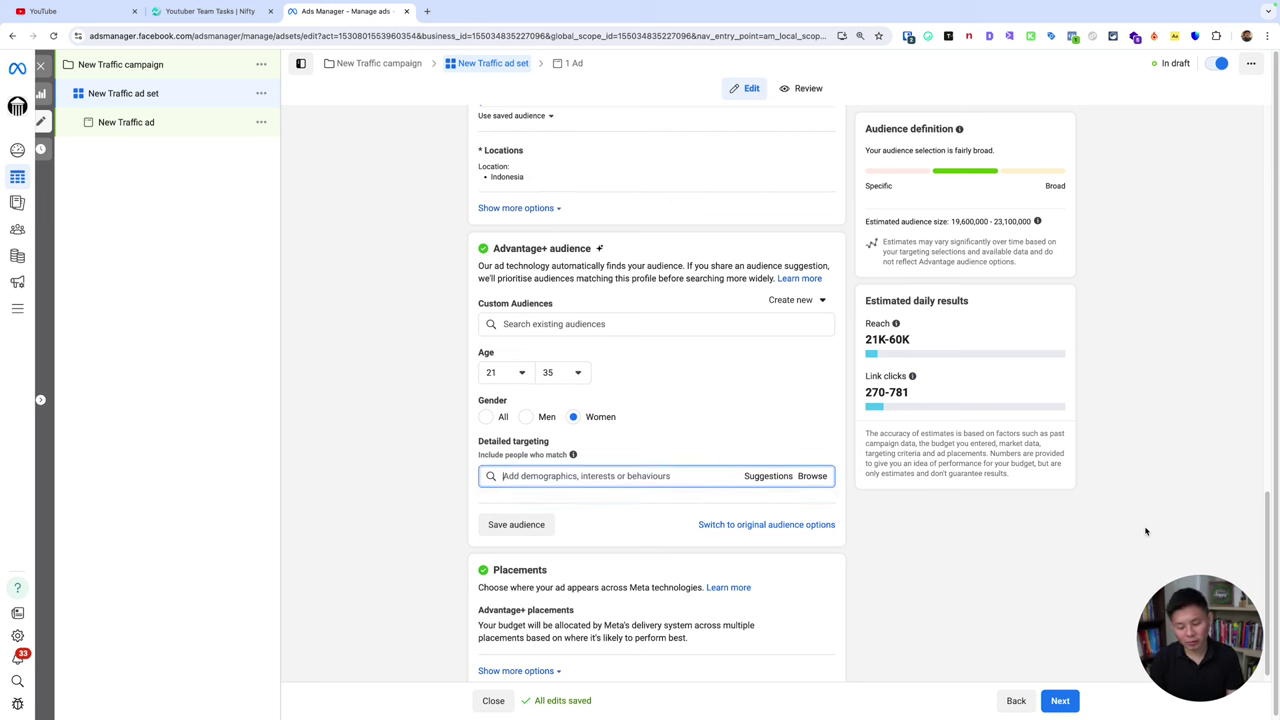
text(khusus muslimah)
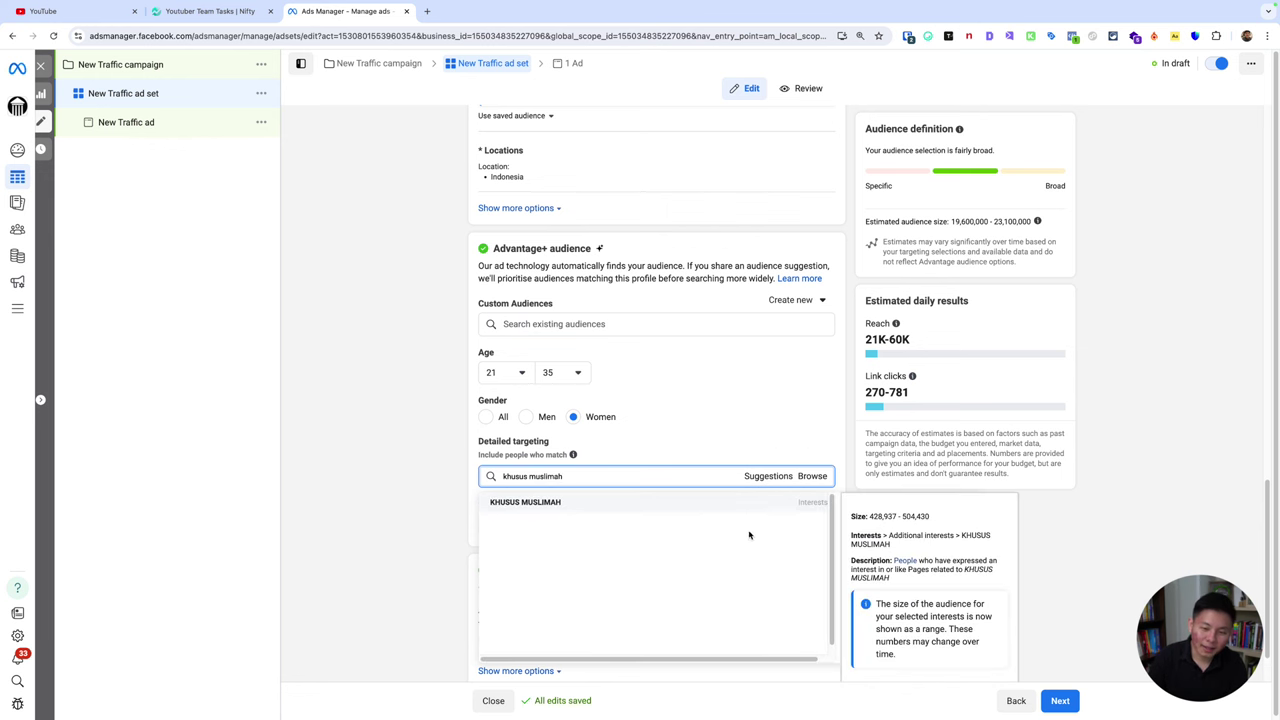
click(749, 509)
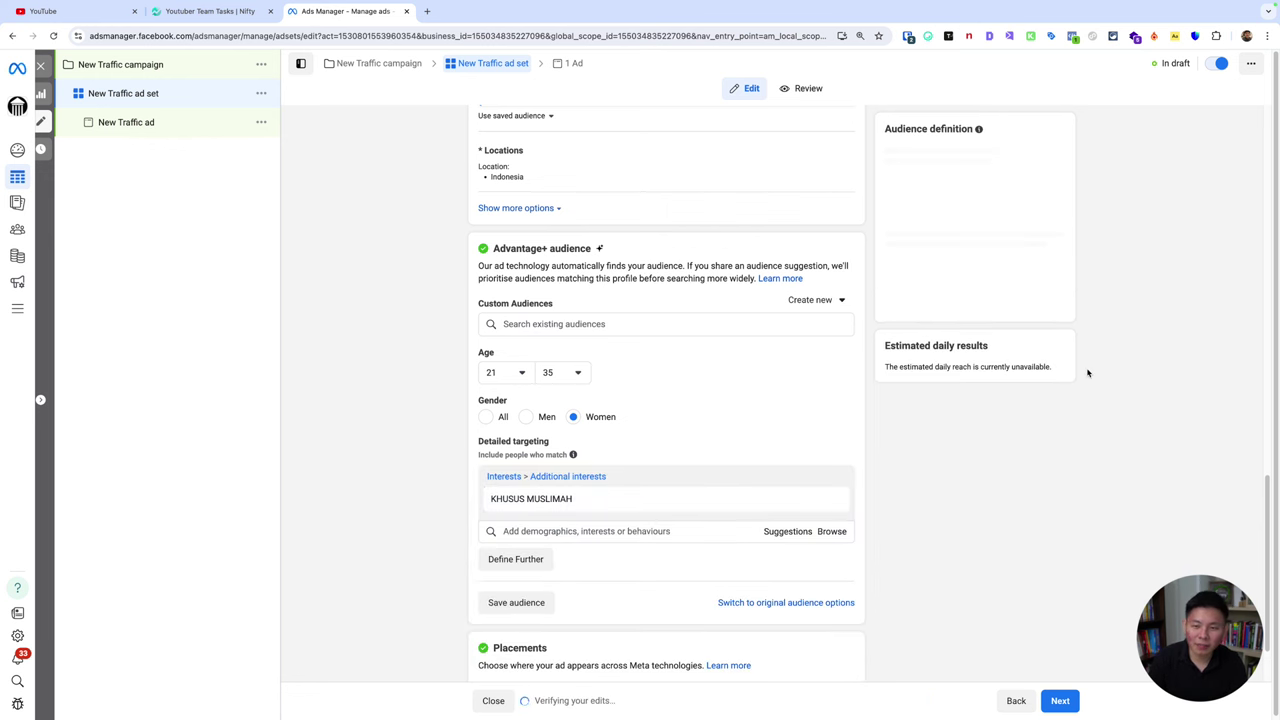
Step: Check the estimated audience size for the current targeting and the explanation of how that number is estimated
scroll(1110, 390, down, 1)
scroll(1000, 365, up, 2)
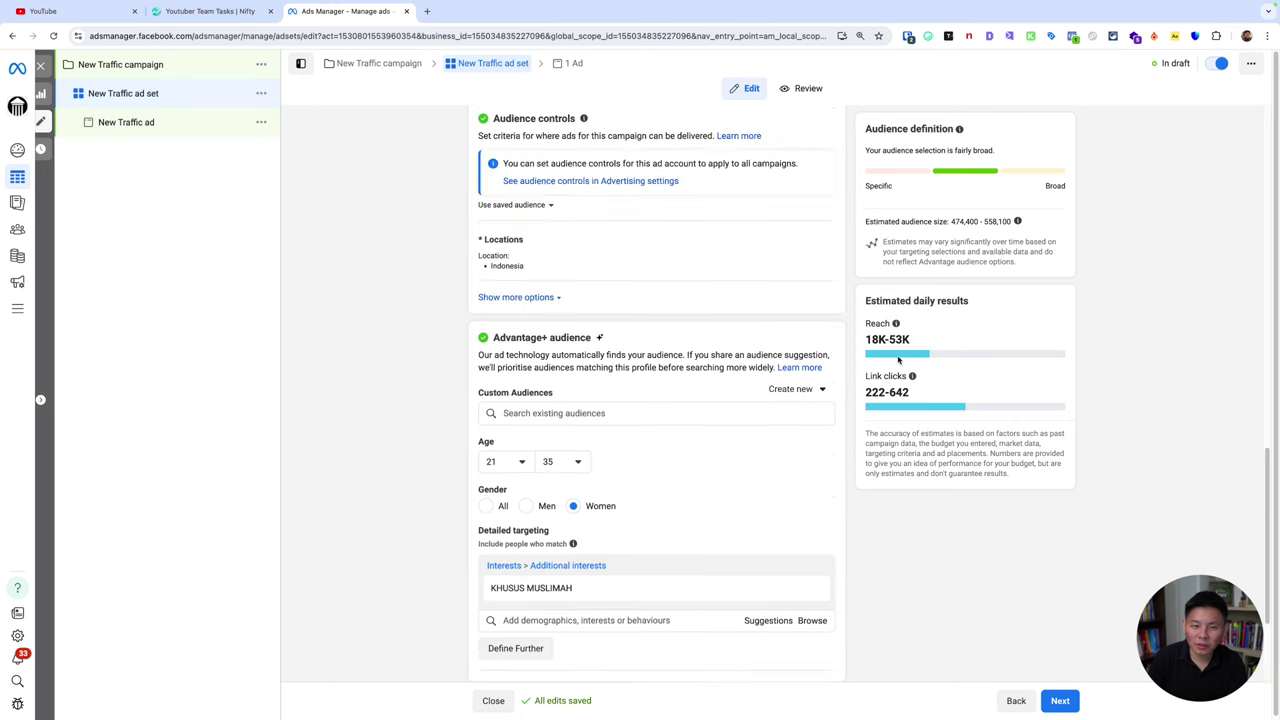
scroll(1002, 196, down, 2)
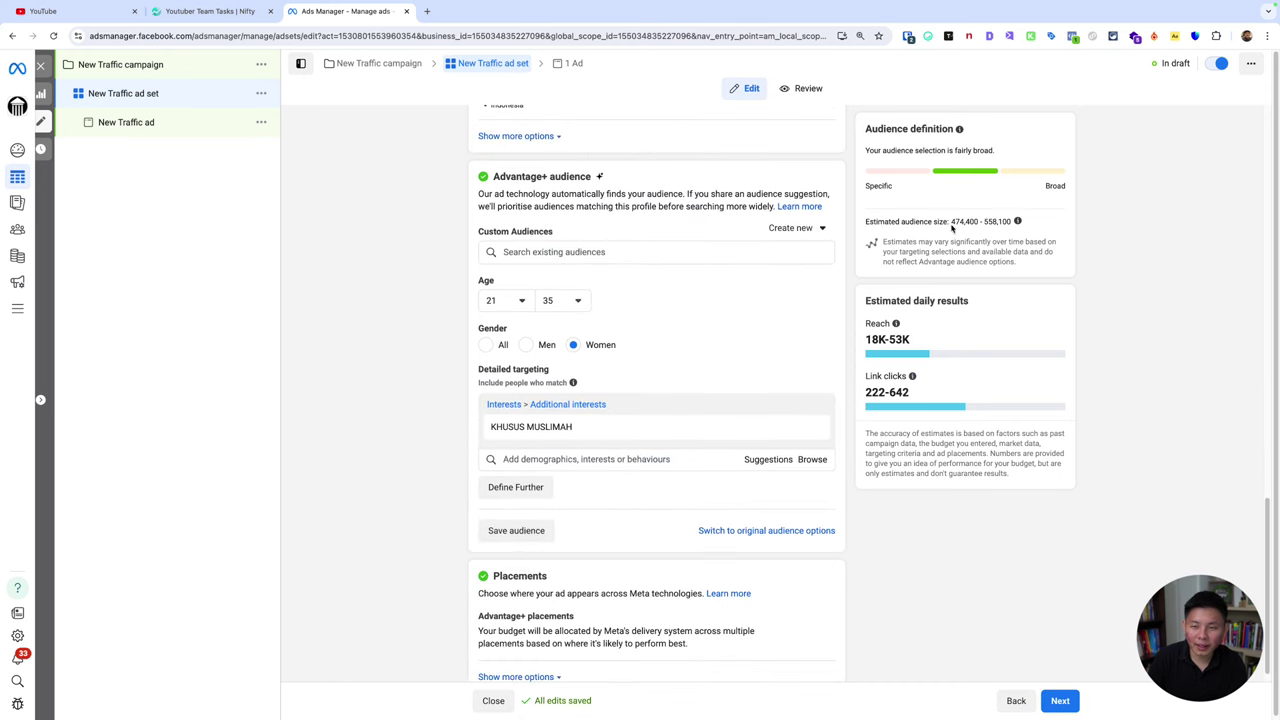
drag(951, 222, 1017, 221)
click(1017, 221)
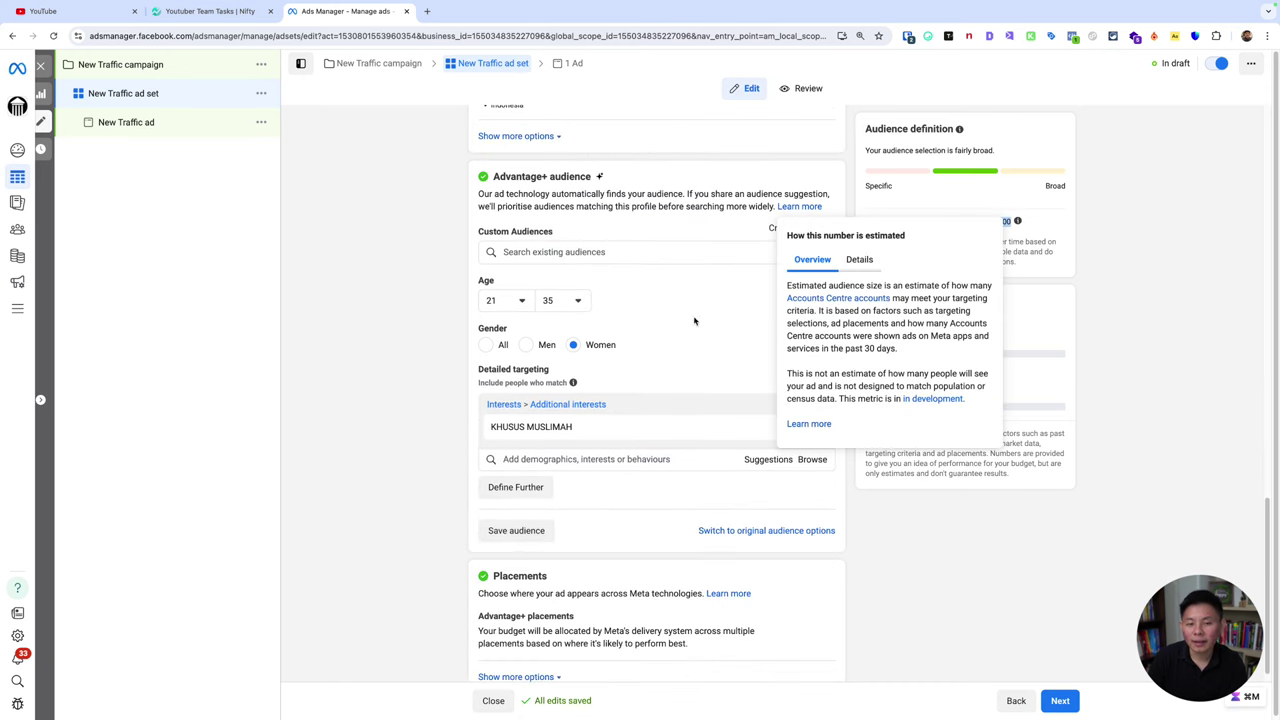
click(650, 314)
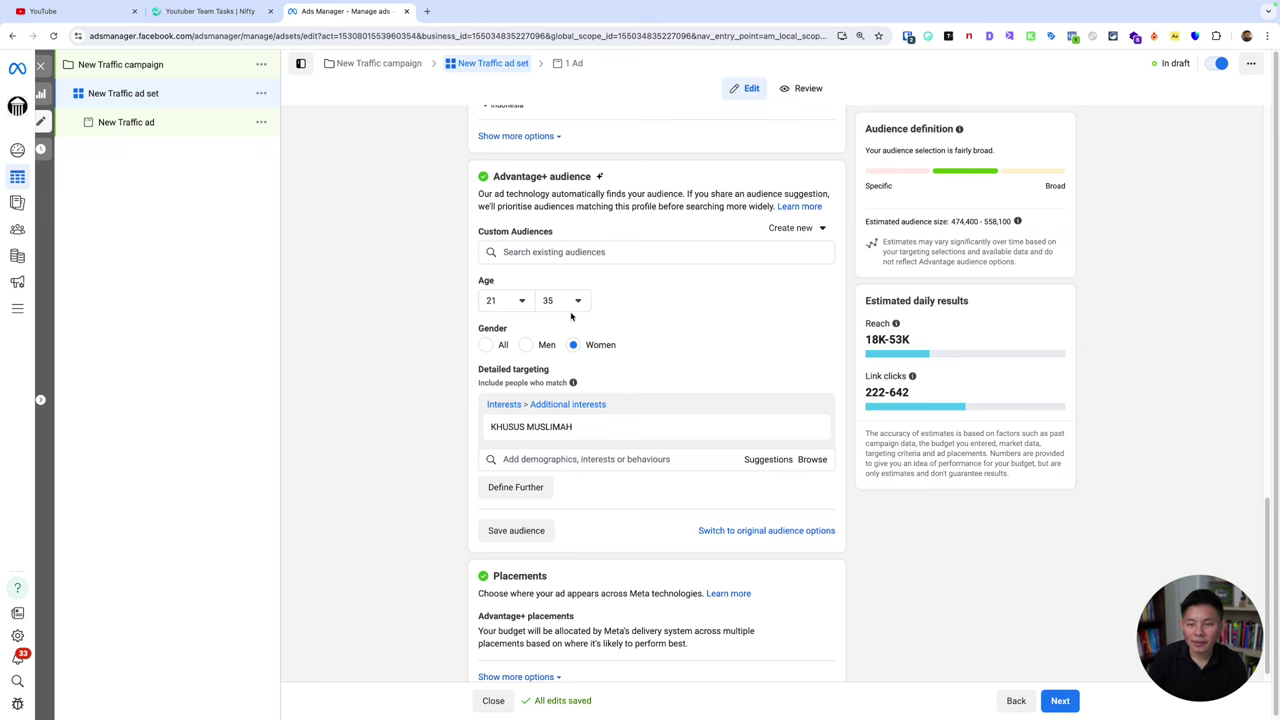
Step: Set the audience age range to 36 to 55 and check the estimated audience size
click(515, 304)
scroll(537, 449, down, 8)
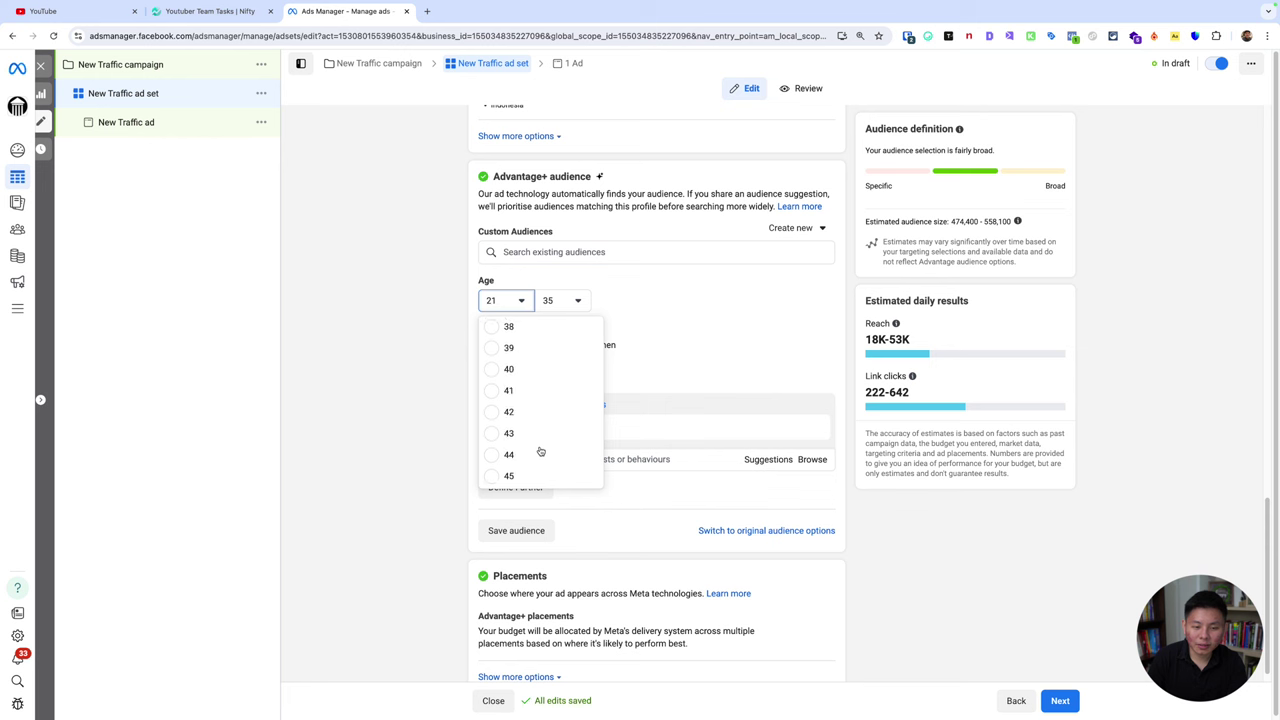
scroll(543, 368, up, 2)
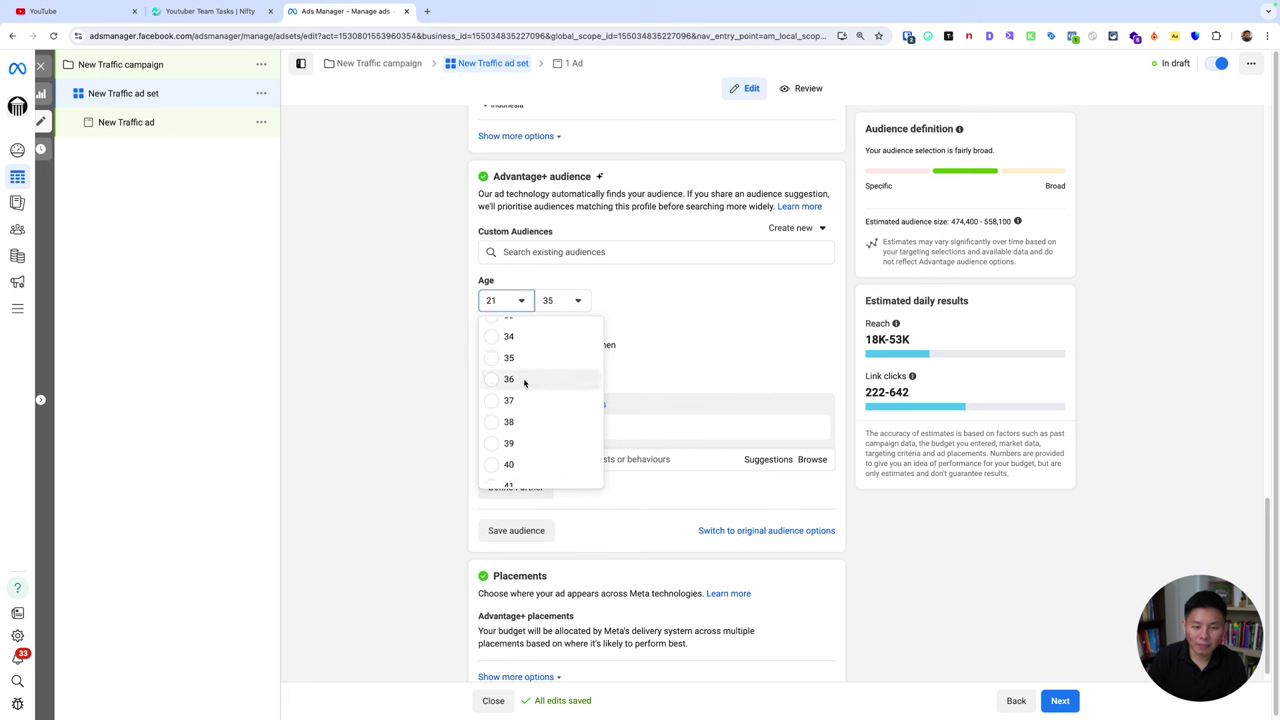
click(509, 379)
click(562, 300)
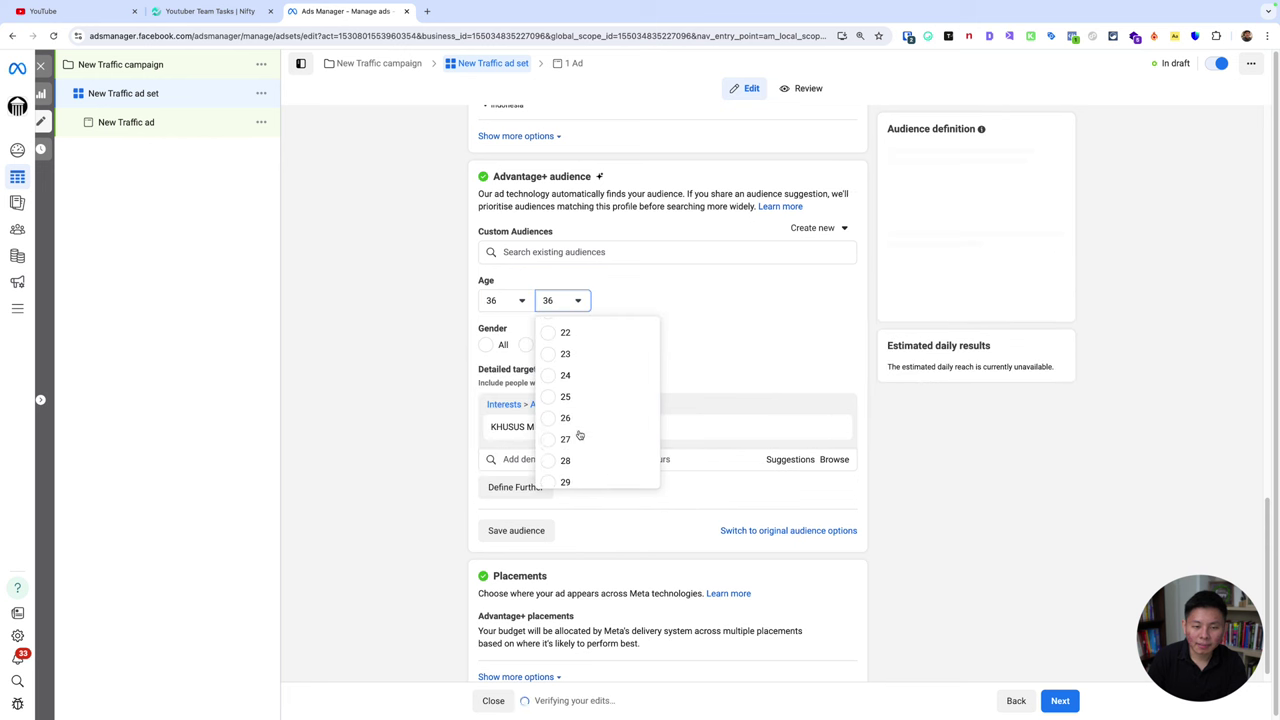
scroll(576, 457, down, 15)
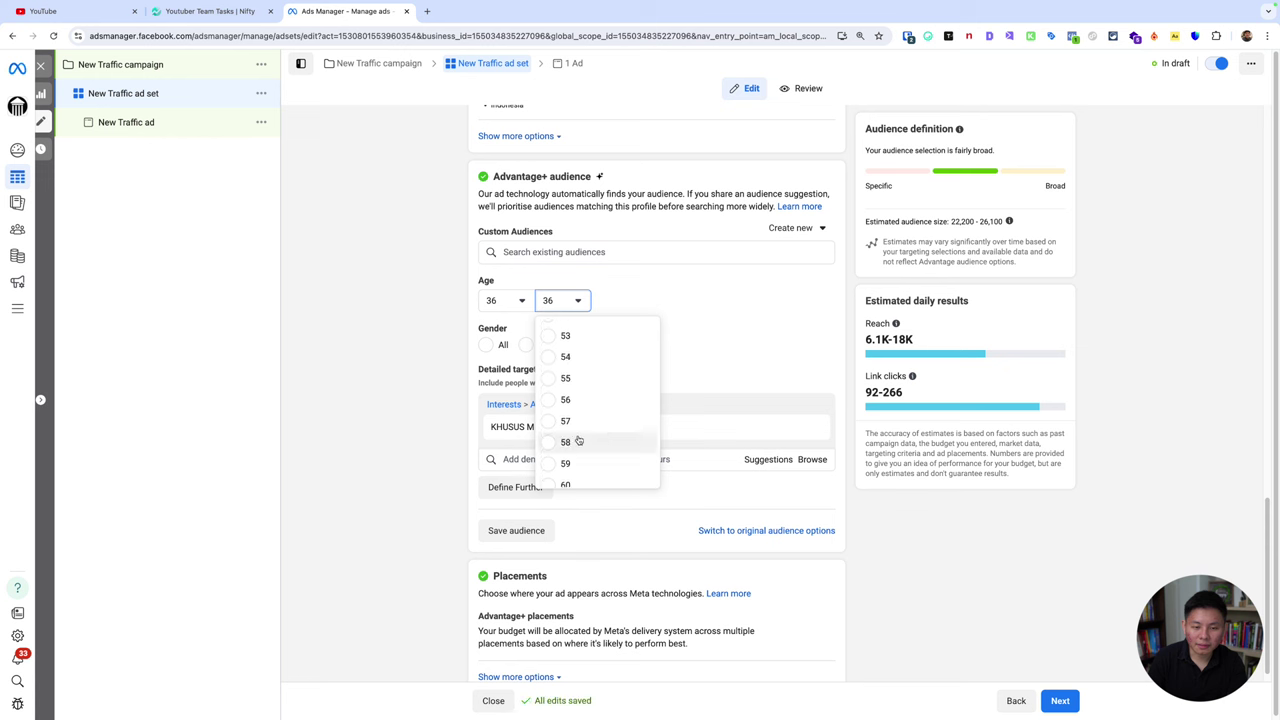
click(585, 380)
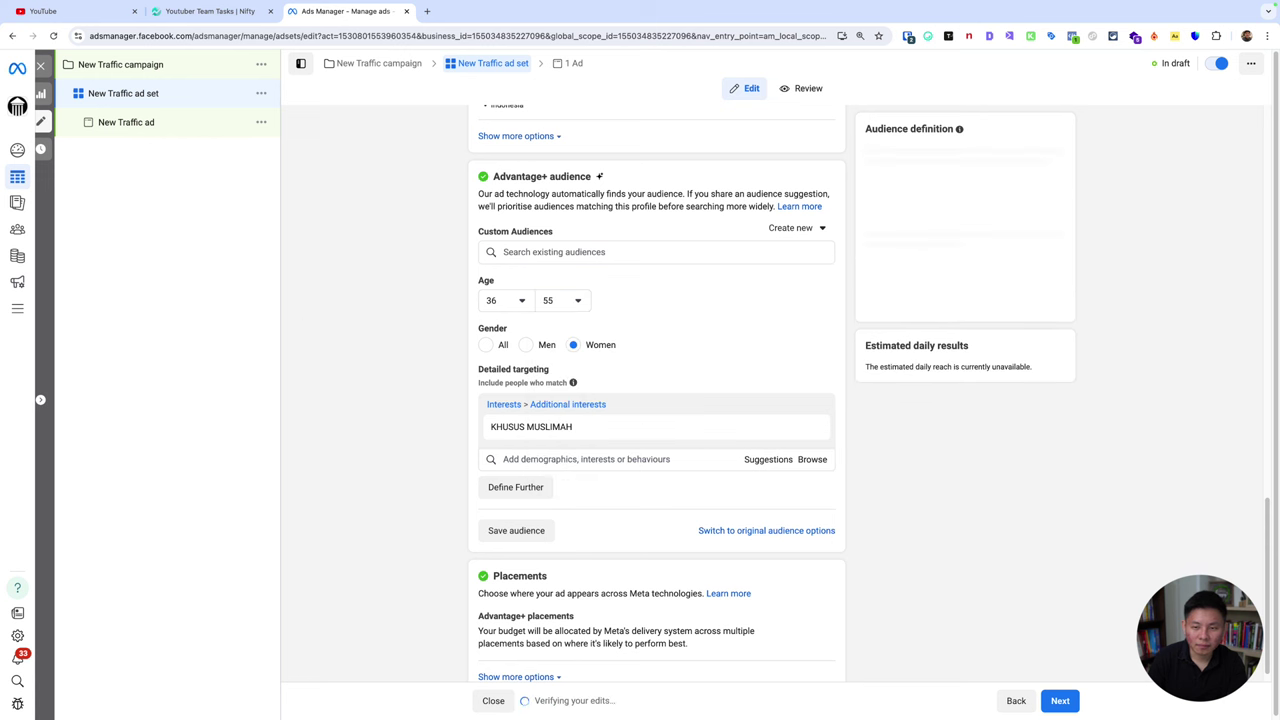
drag(951, 222, 1011, 222)
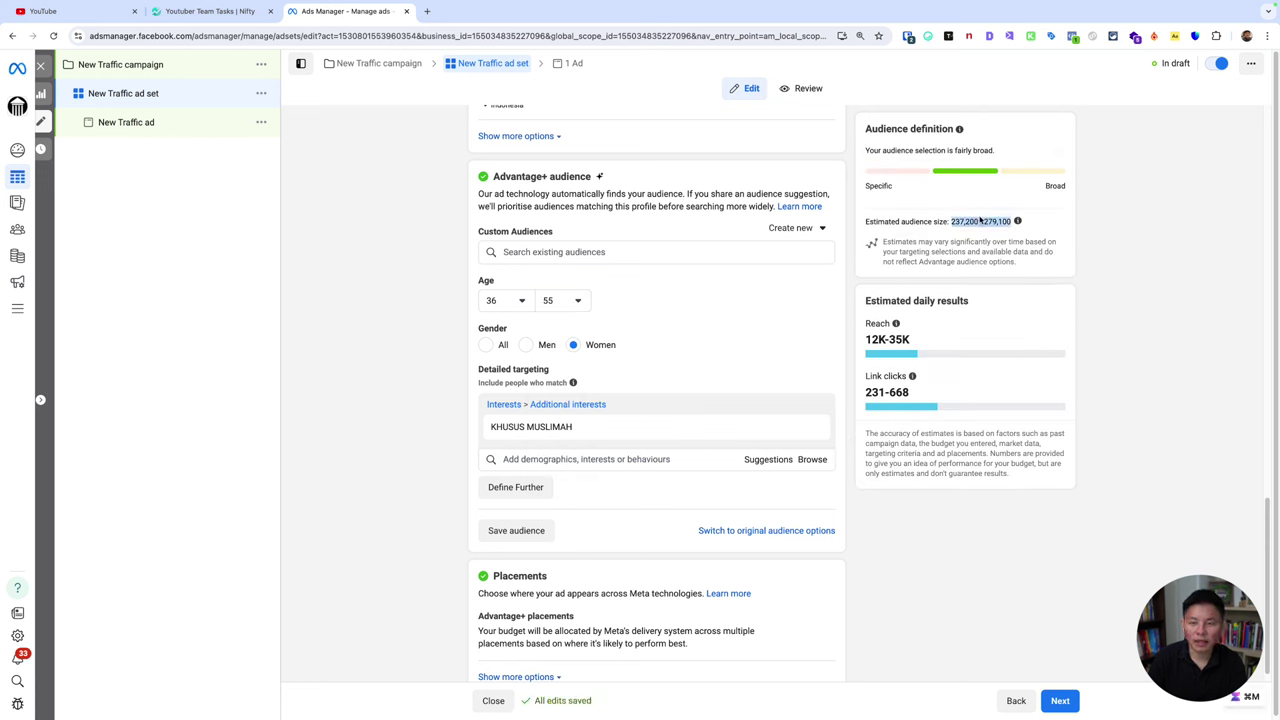
Step: Set the audience age range back to 21 to 35
click(506, 299)
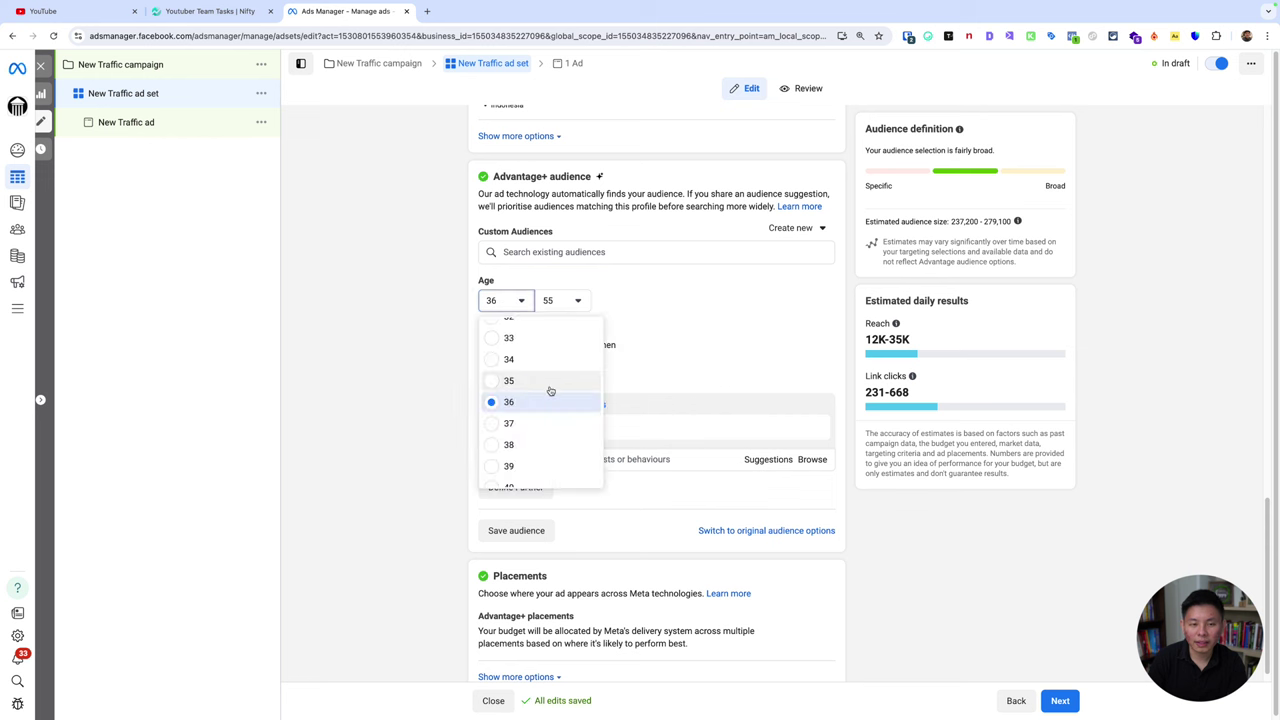
scroll(549, 390, down, 2)
scroll(550, 388, up, 3)
scroll(550, 388, up, 3)
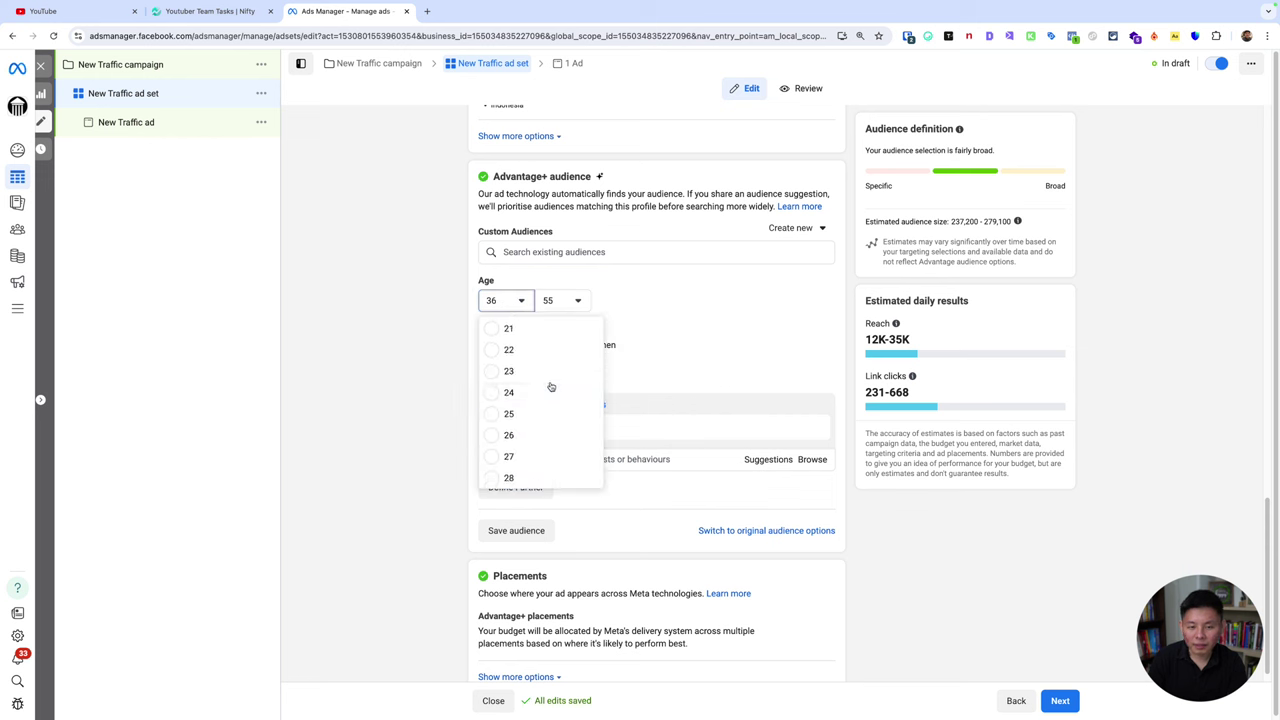
click(558, 333)
click(560, 301)
scroll(574, 400, up, 4)
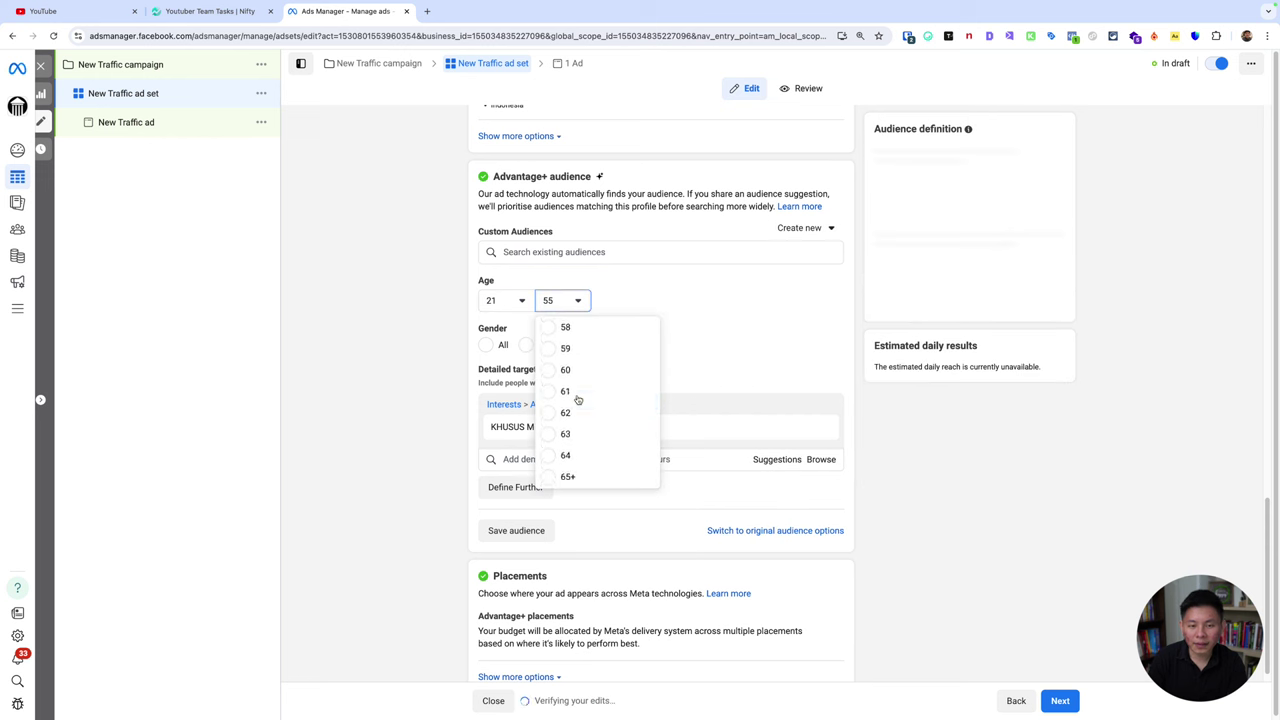
scroll(577, 398, up, 4)
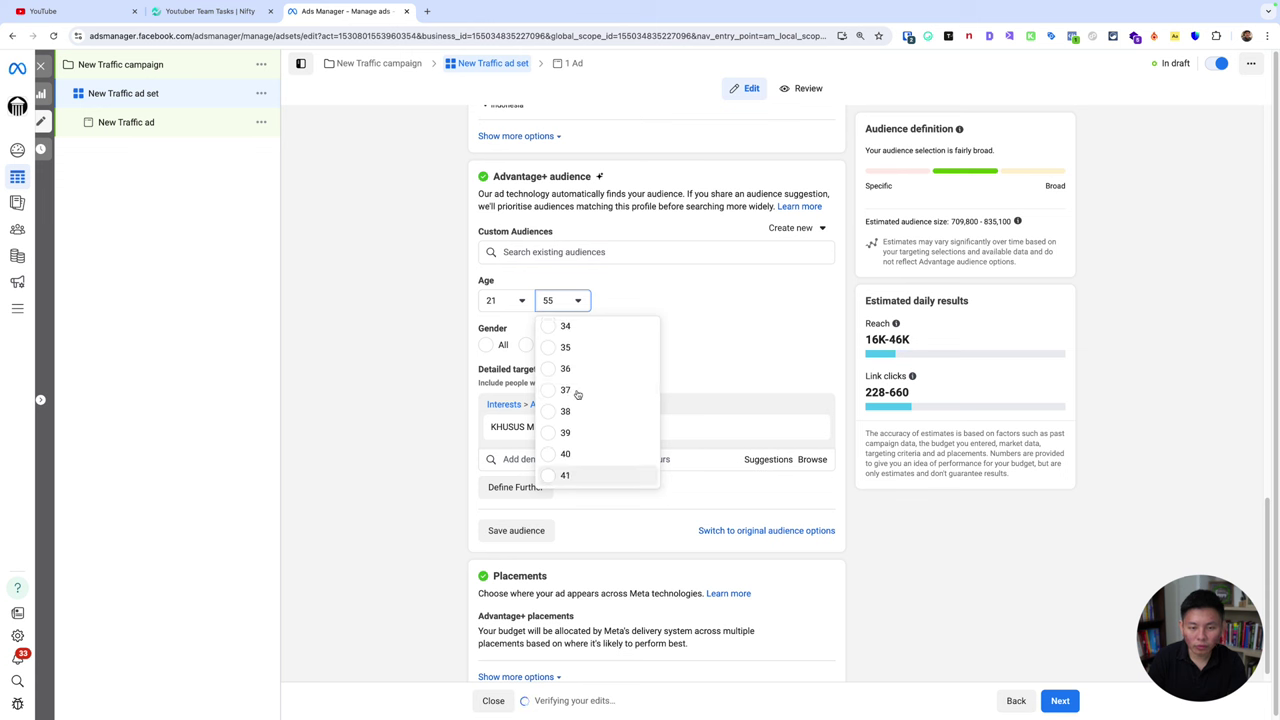
click(552, 348)
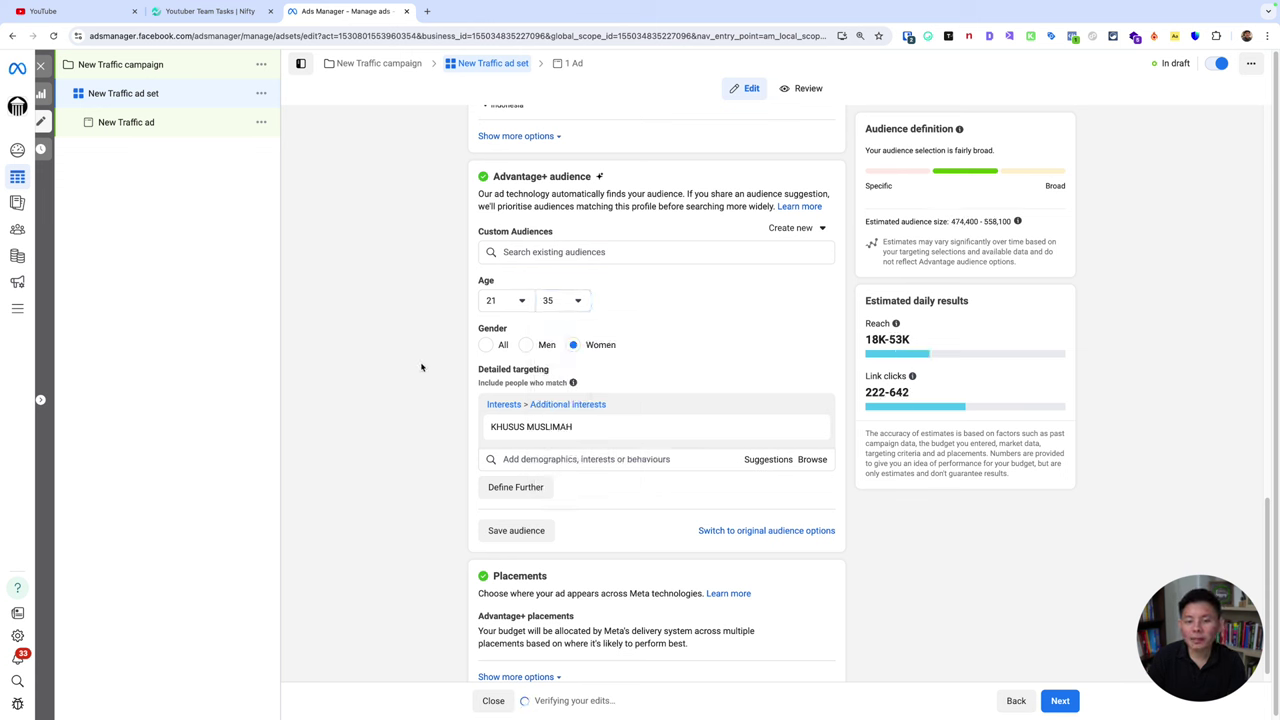
Step: View the detailed targeting suggestions and search Google for the suggested interest "zaskia adya mecca" in a new browser tab
click(767, 466)
scroll(1010, 560, down, 1)
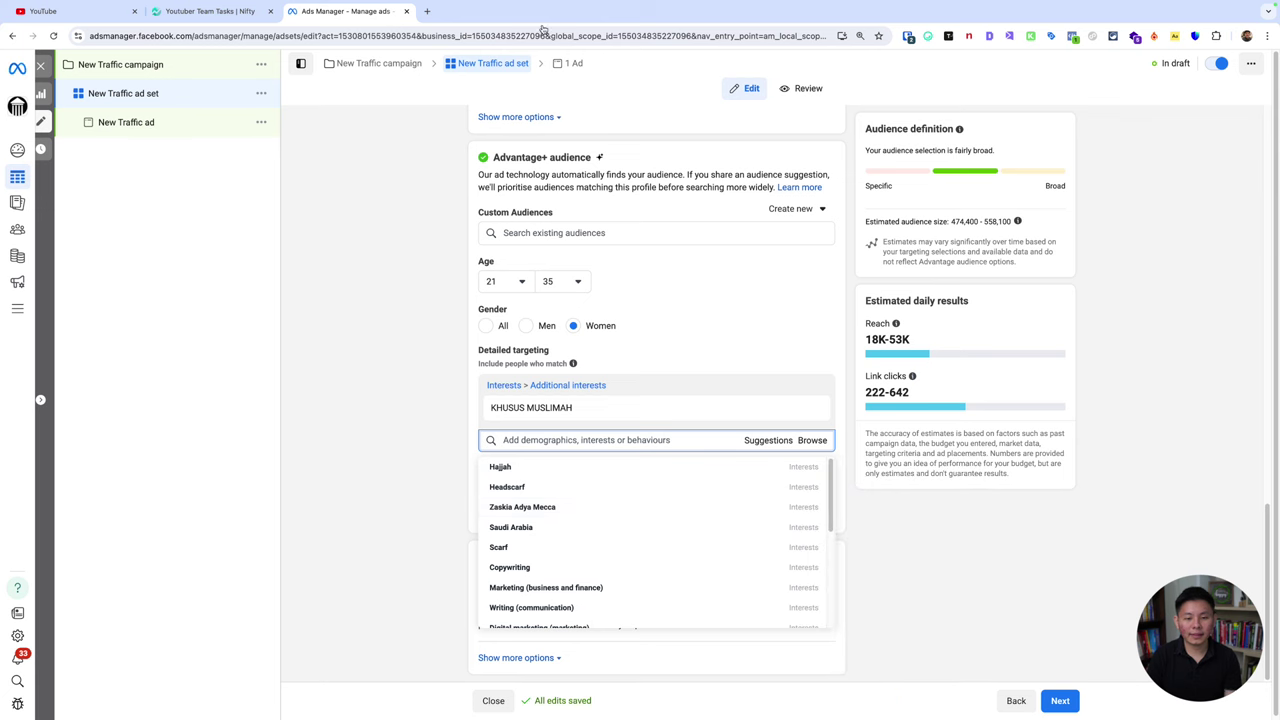
click(427, 11)
text(za)
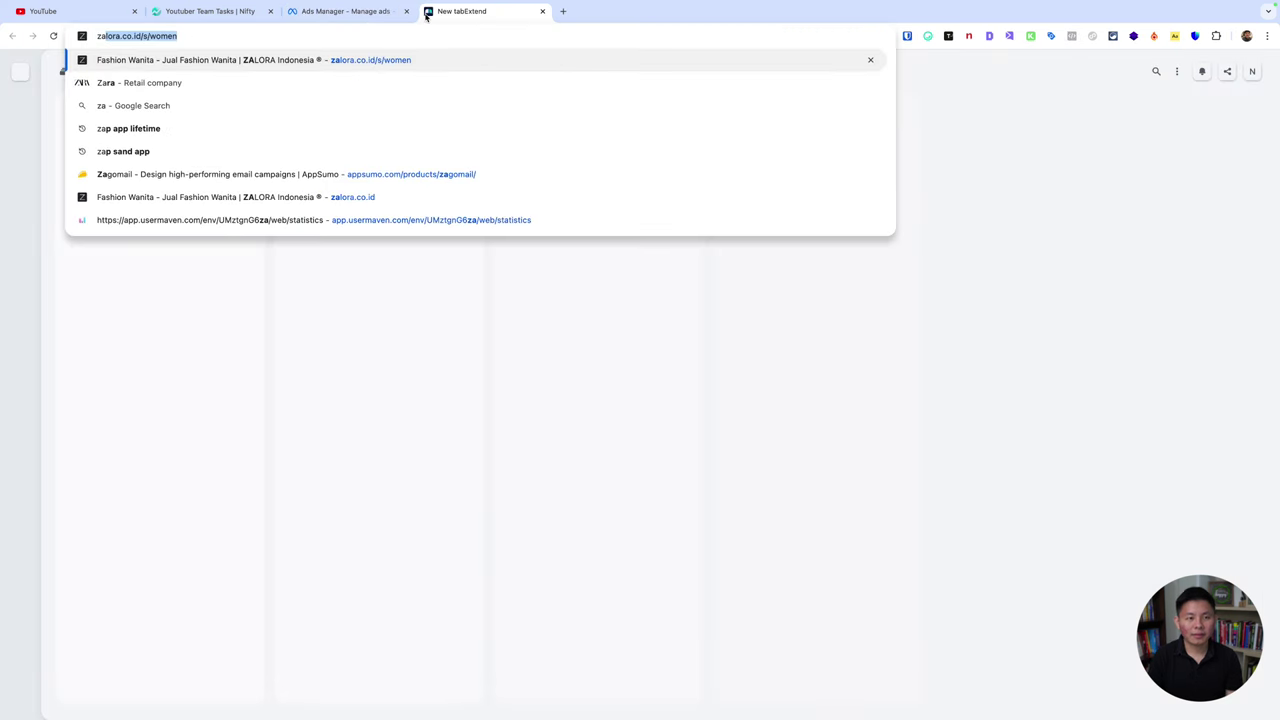
text(skia adya)
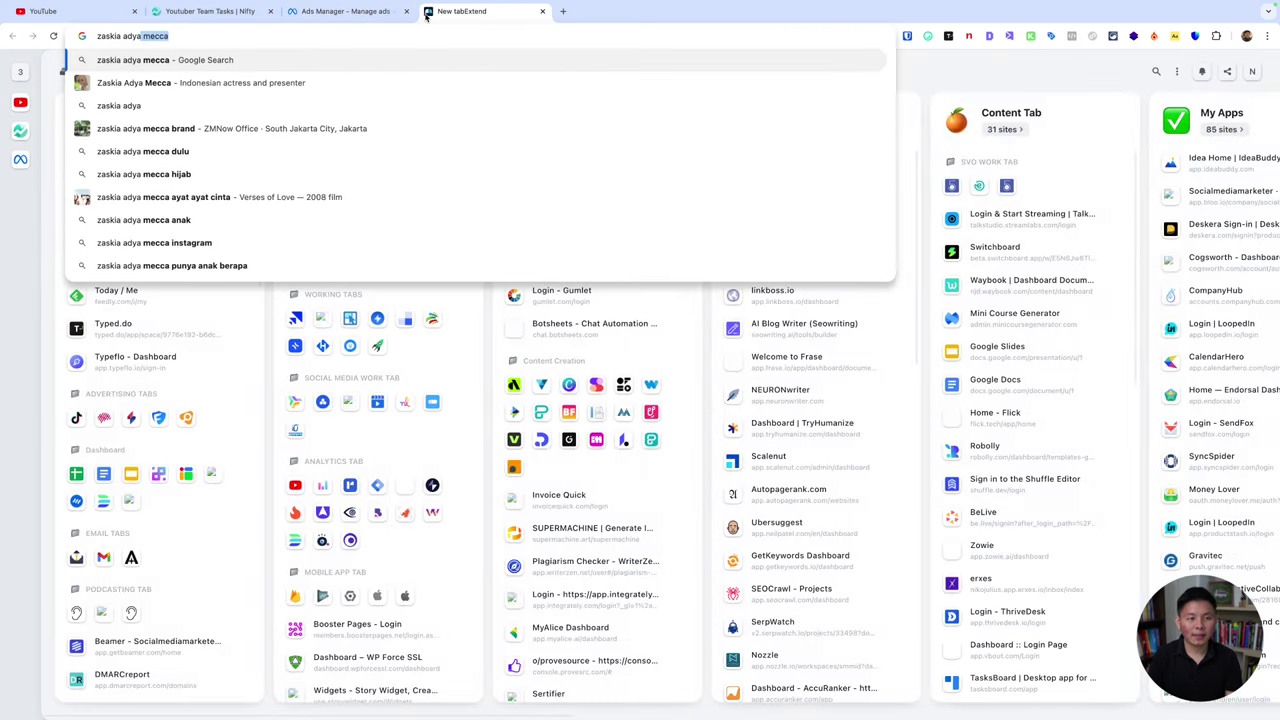
key(Return)
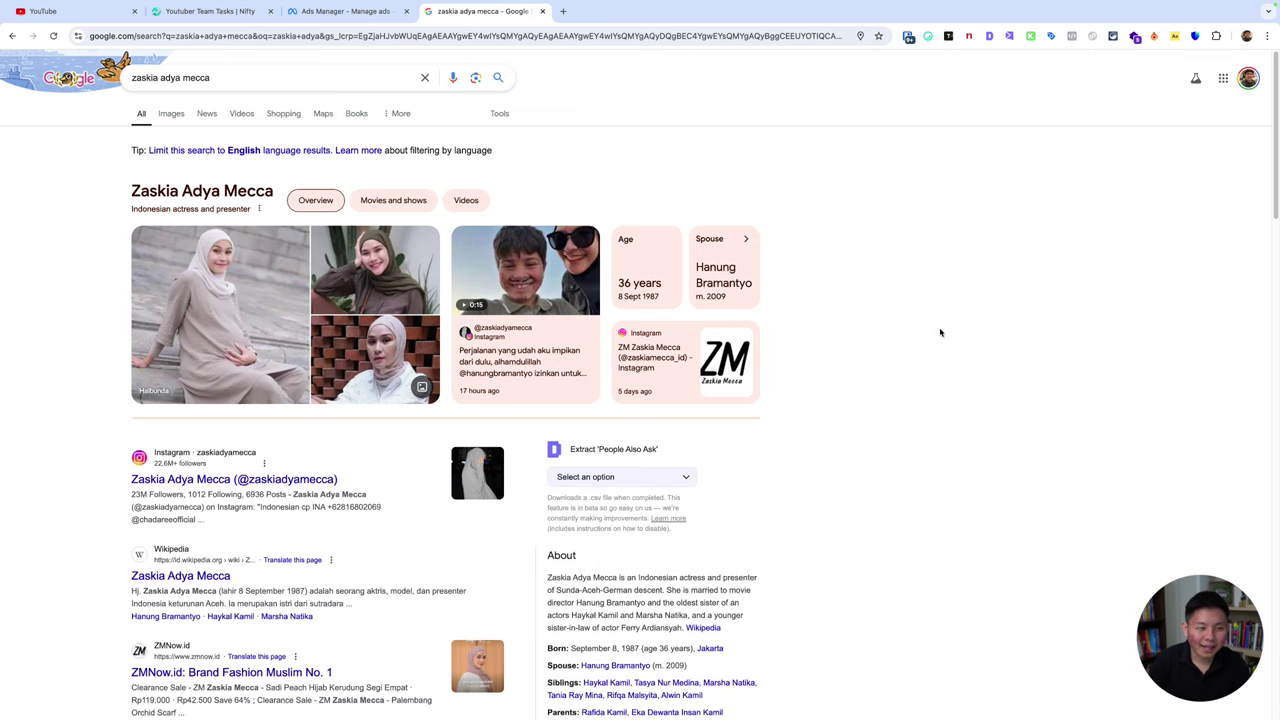
Step: Return to Ads Manager and add the suggested interest Zaskia Adya Mecca to the detailed targeting
click(372, 12)
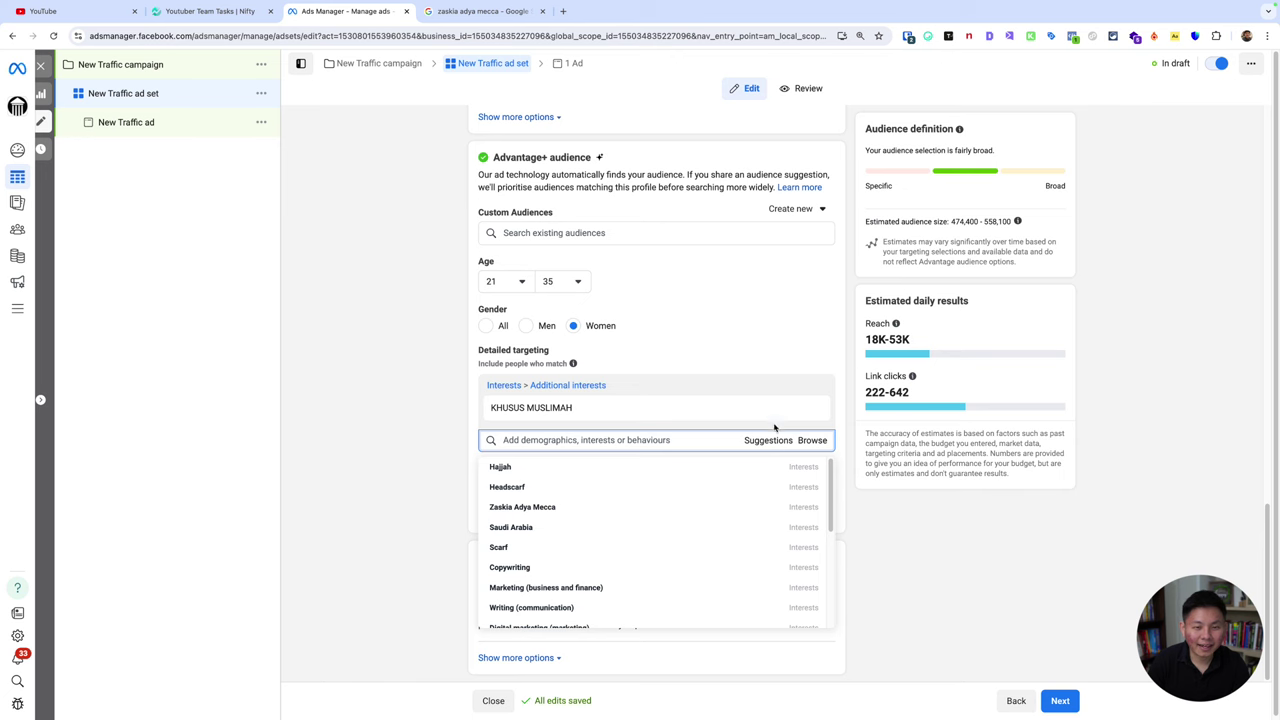
scroll(432, 486, down, 1)
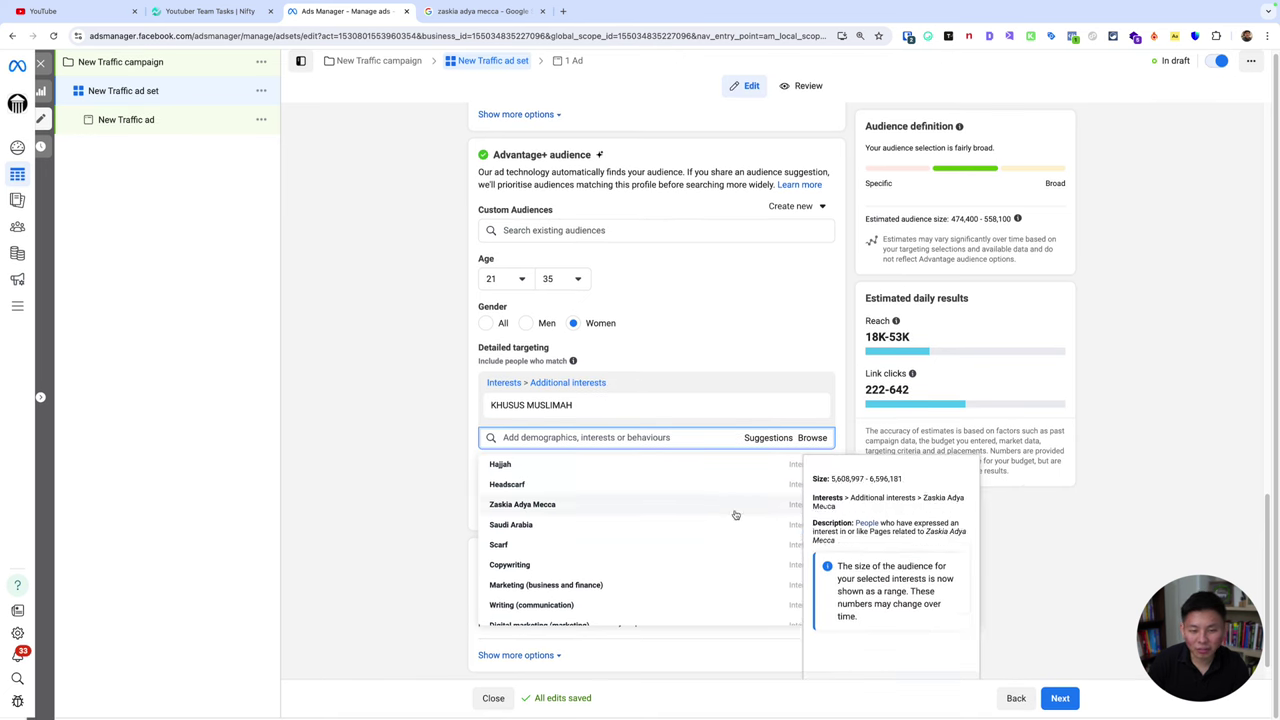
scroll(698, 543, down, 2)
scroll(698, 543, down, 3)
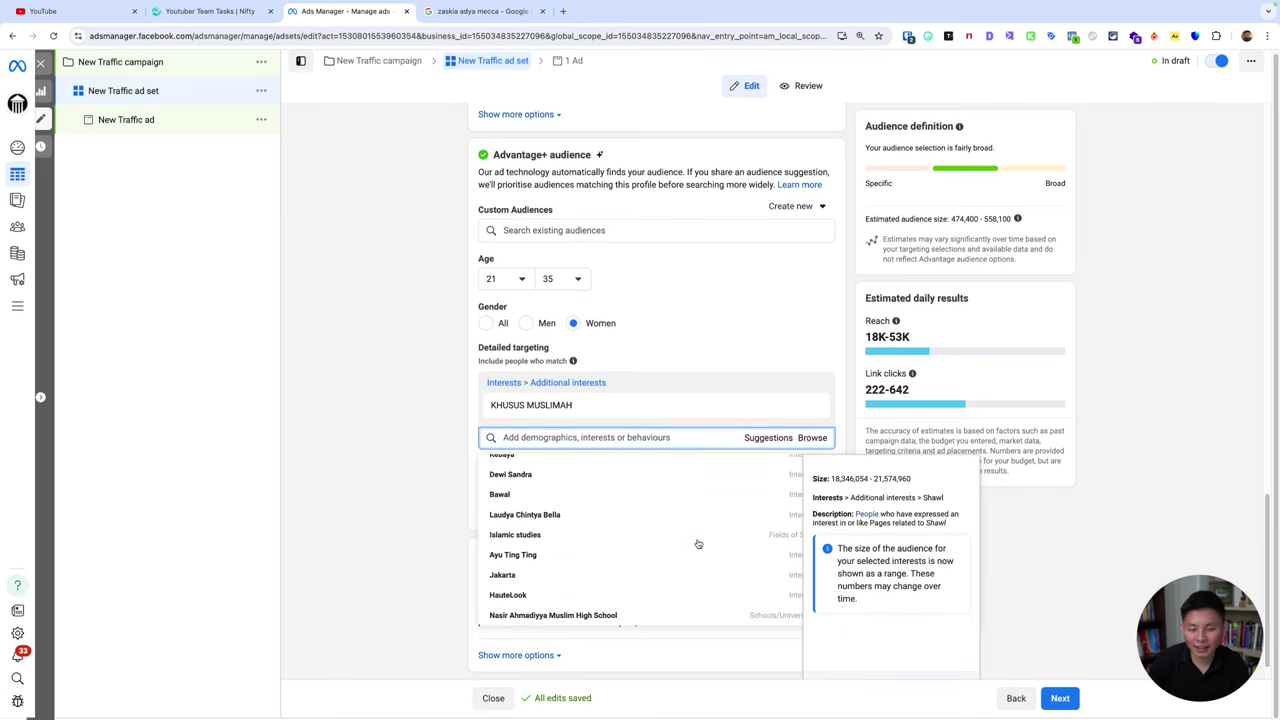
scroll(699, 530, up, 6)
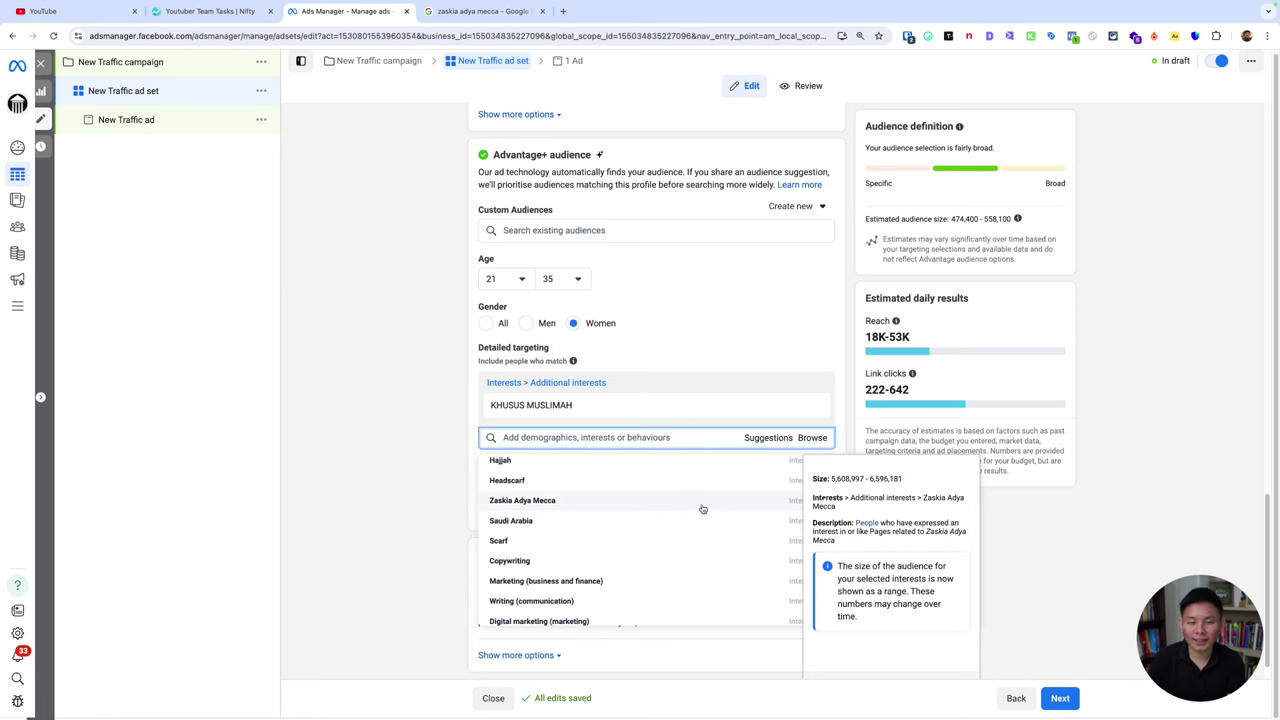
click(699, 509)
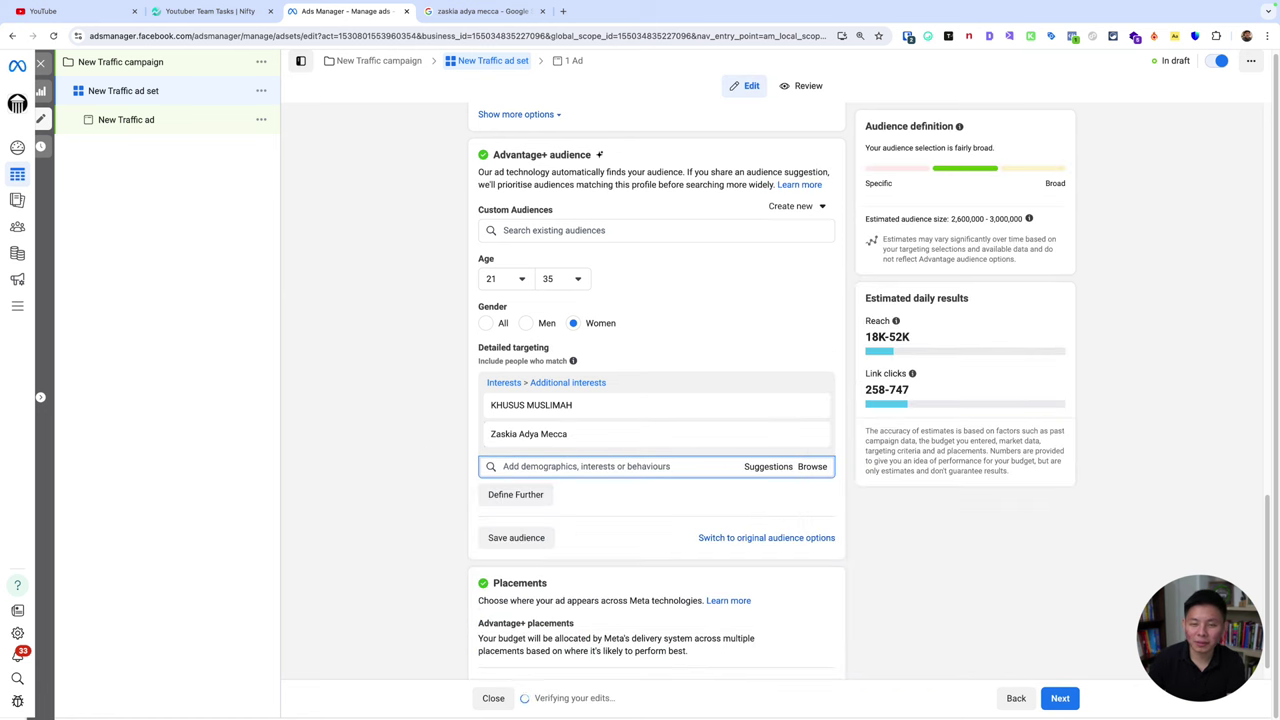
Step: Remove the KHUSUS MUSLIMAH interest from the detailed targeting and check the estimated audience size
mouse_move(820, 416)
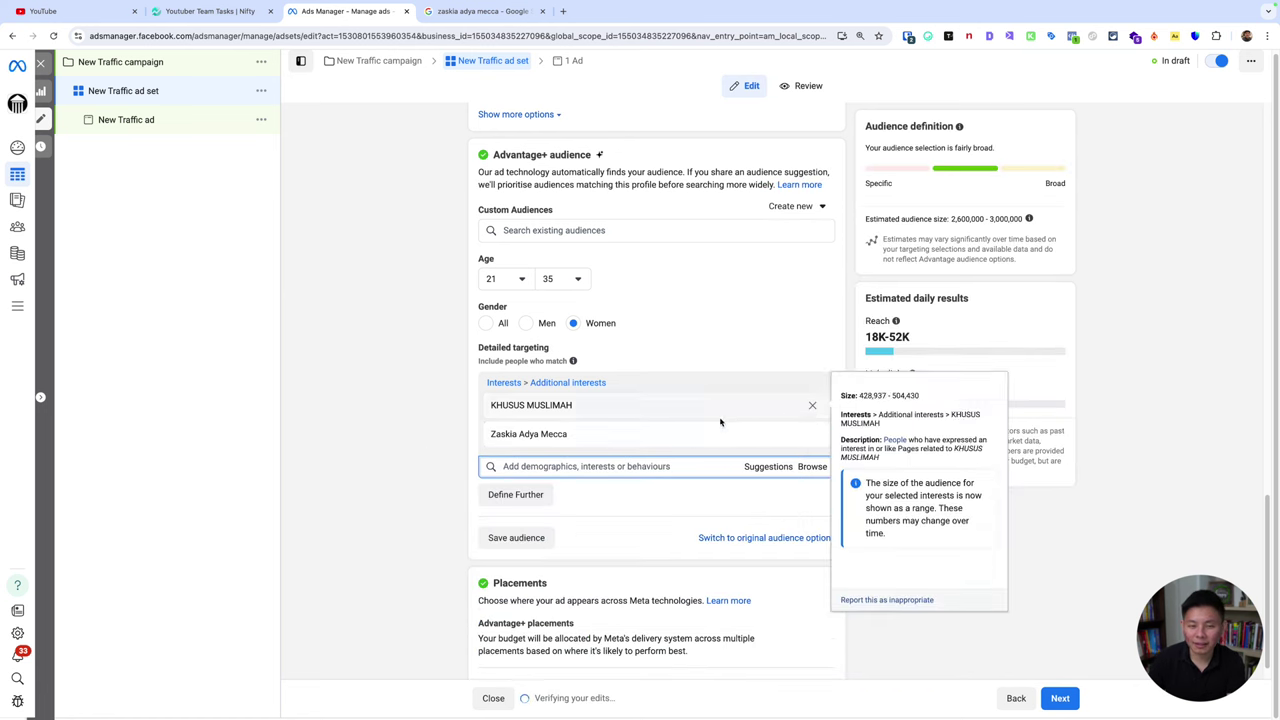
click(813, 408)
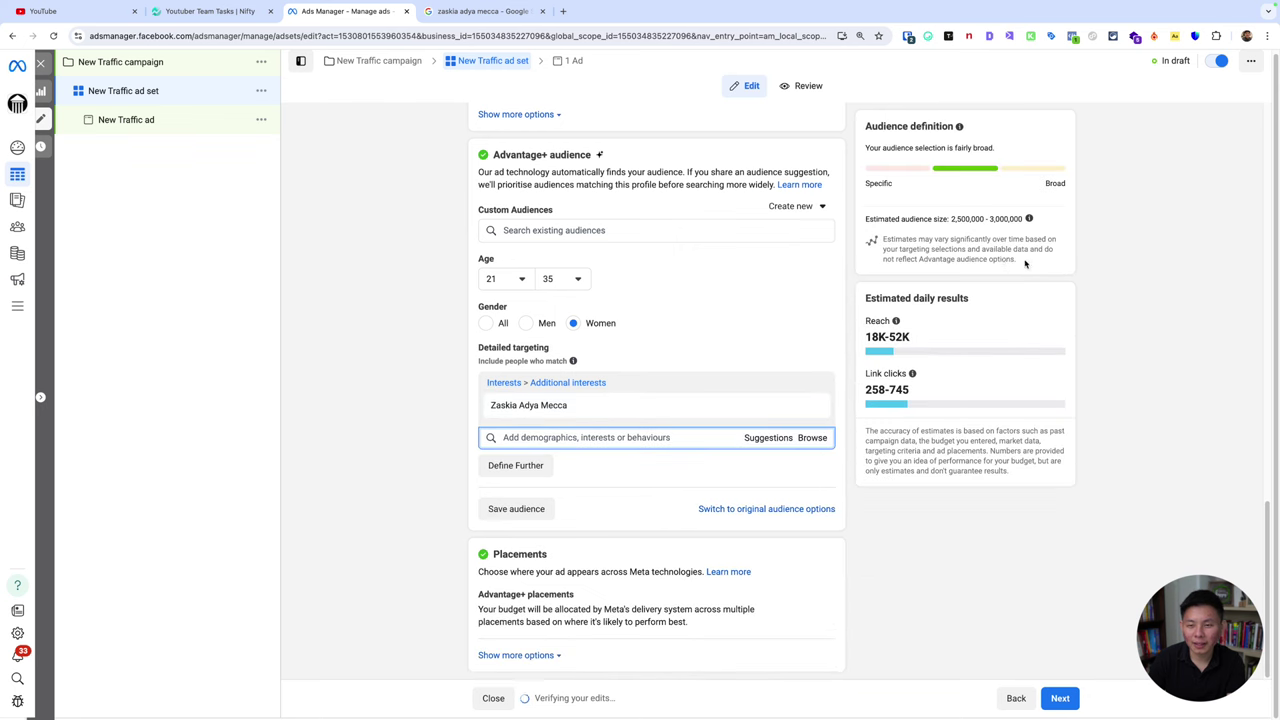
drag(951, 219, 1023, 219)
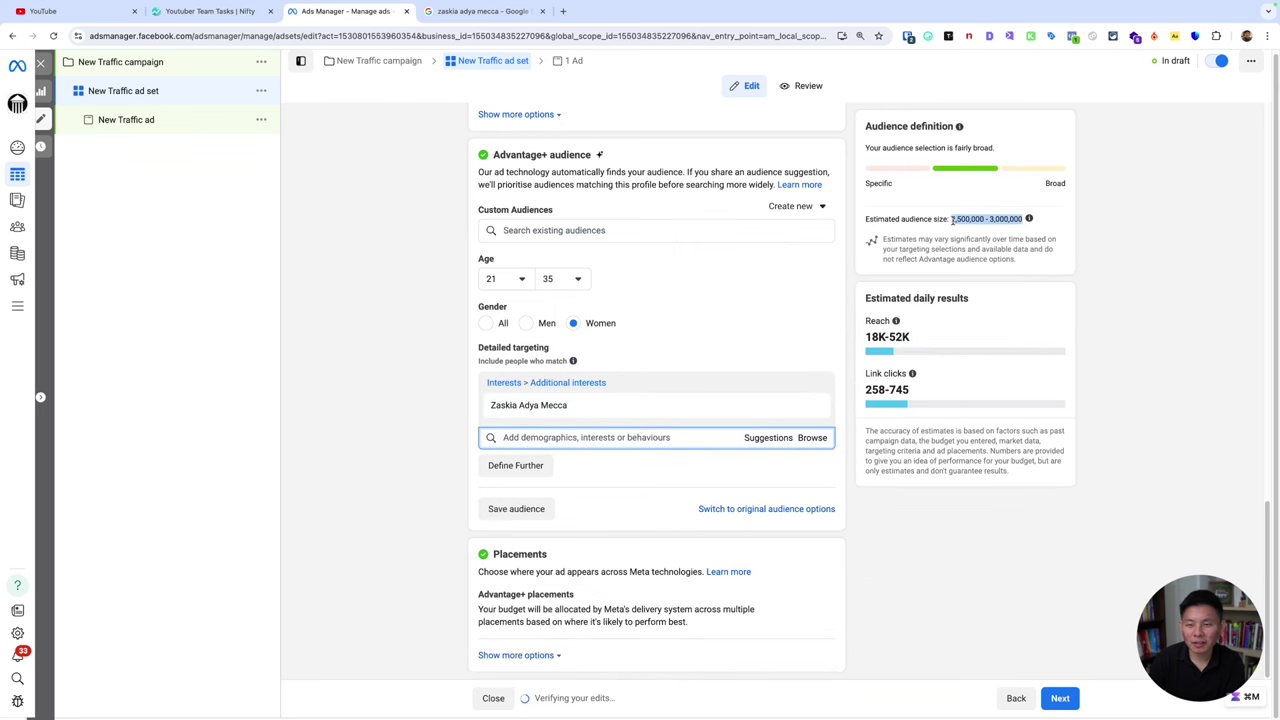
Step: Look through the detailed targeting suggestions offered for the Zaskia Adya Mecca interest
click(755, 437)
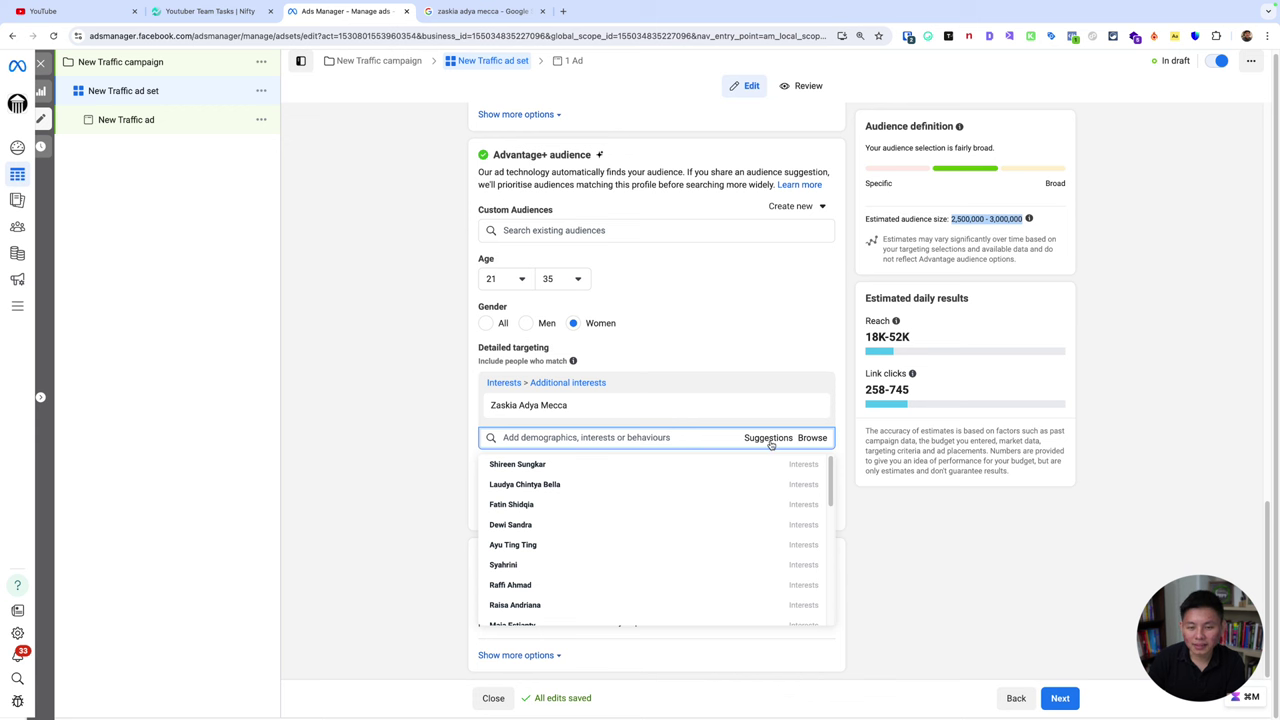
scroll(683, 529, down, 2)
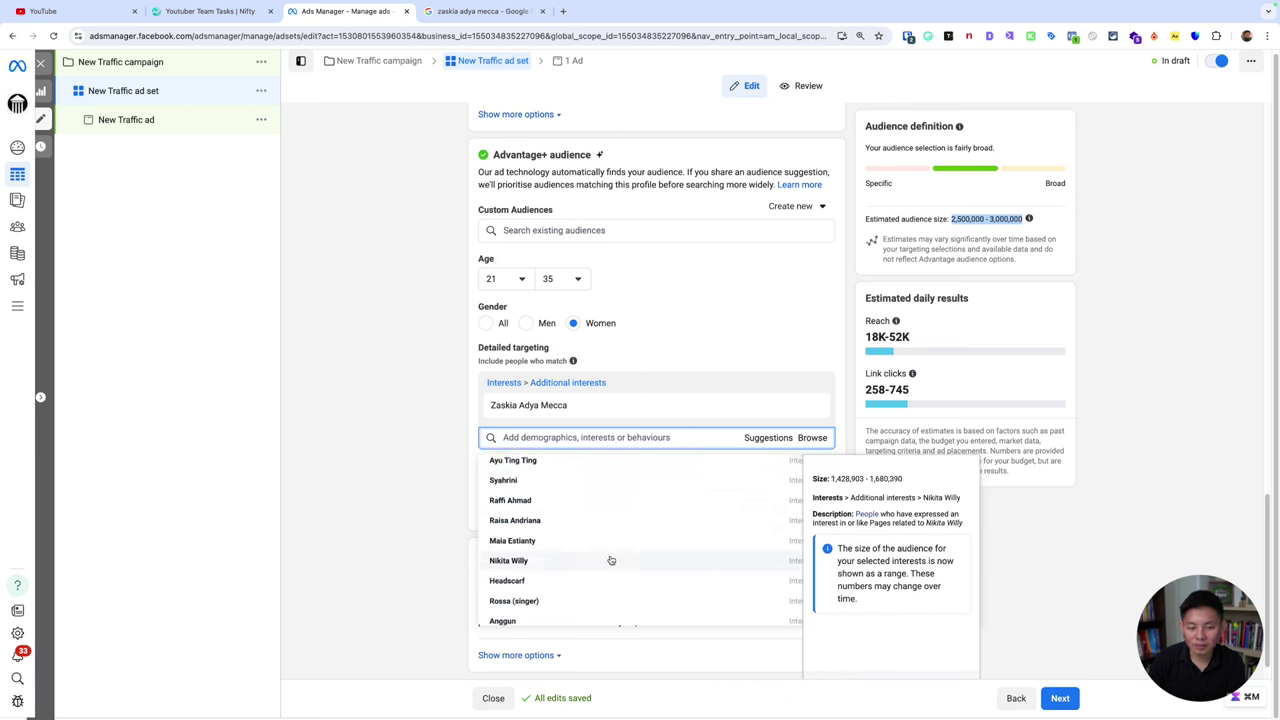
scroll(611, 560, down, 3)
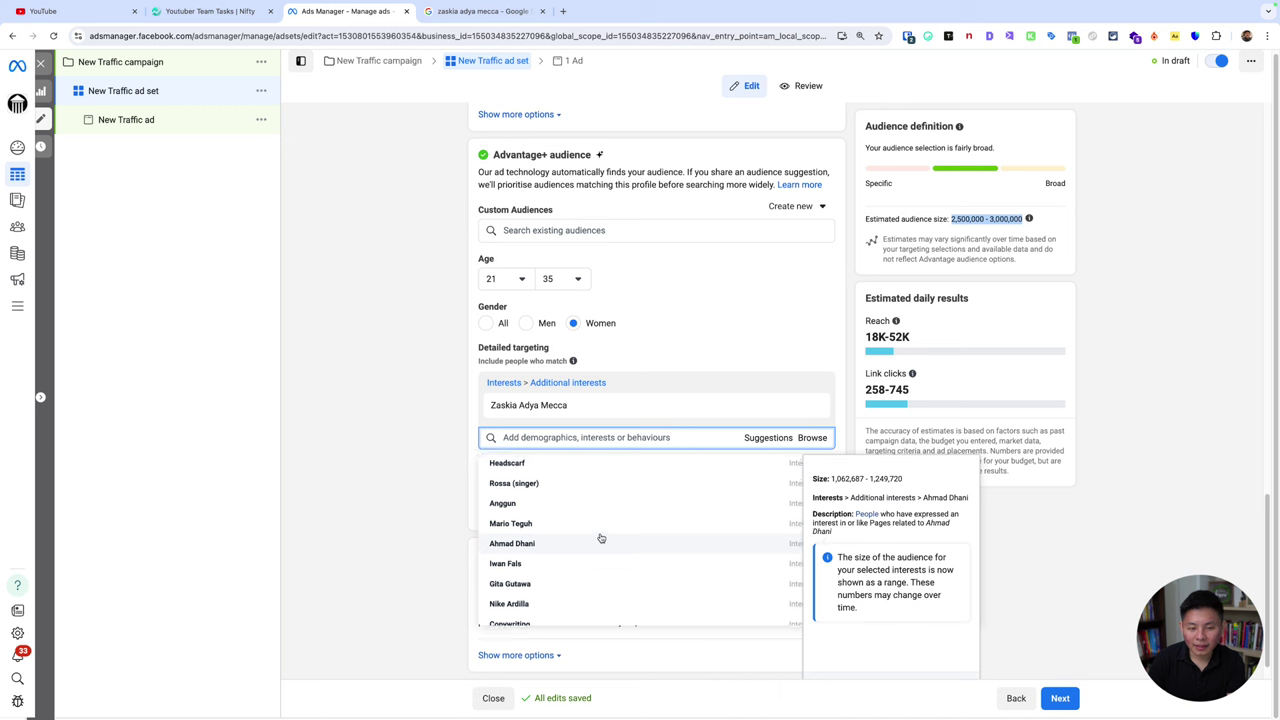
scroll(601, 538, up, 5)
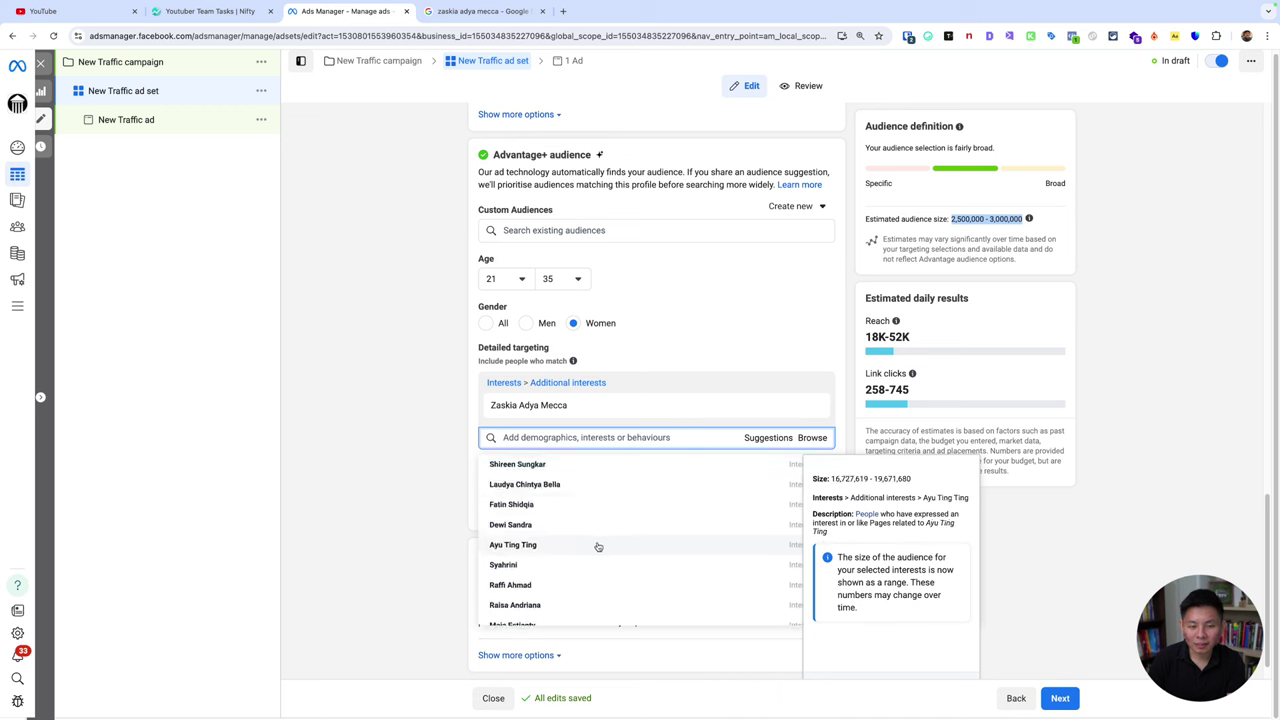
scroll(597, 546, down, 10)
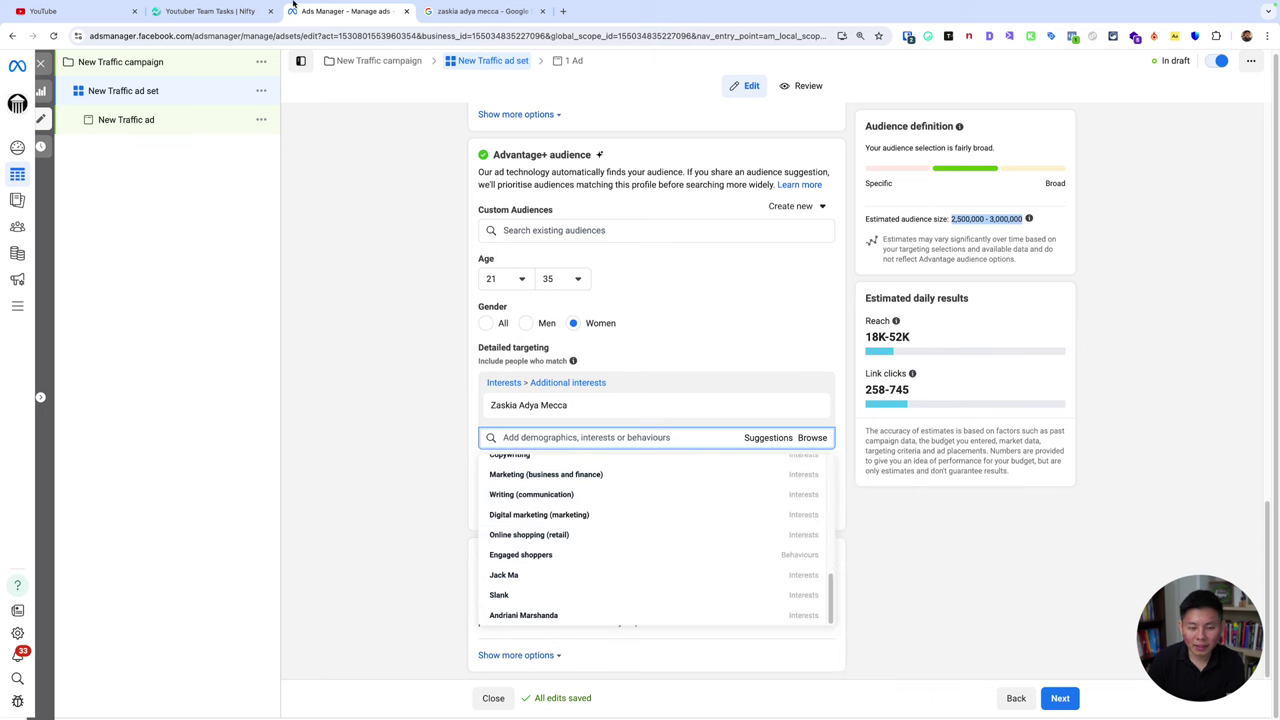
Step: Switch to the Google tab and search for the suggested interest "andriani marshanda"
click(480, 11)
click(229, 77)
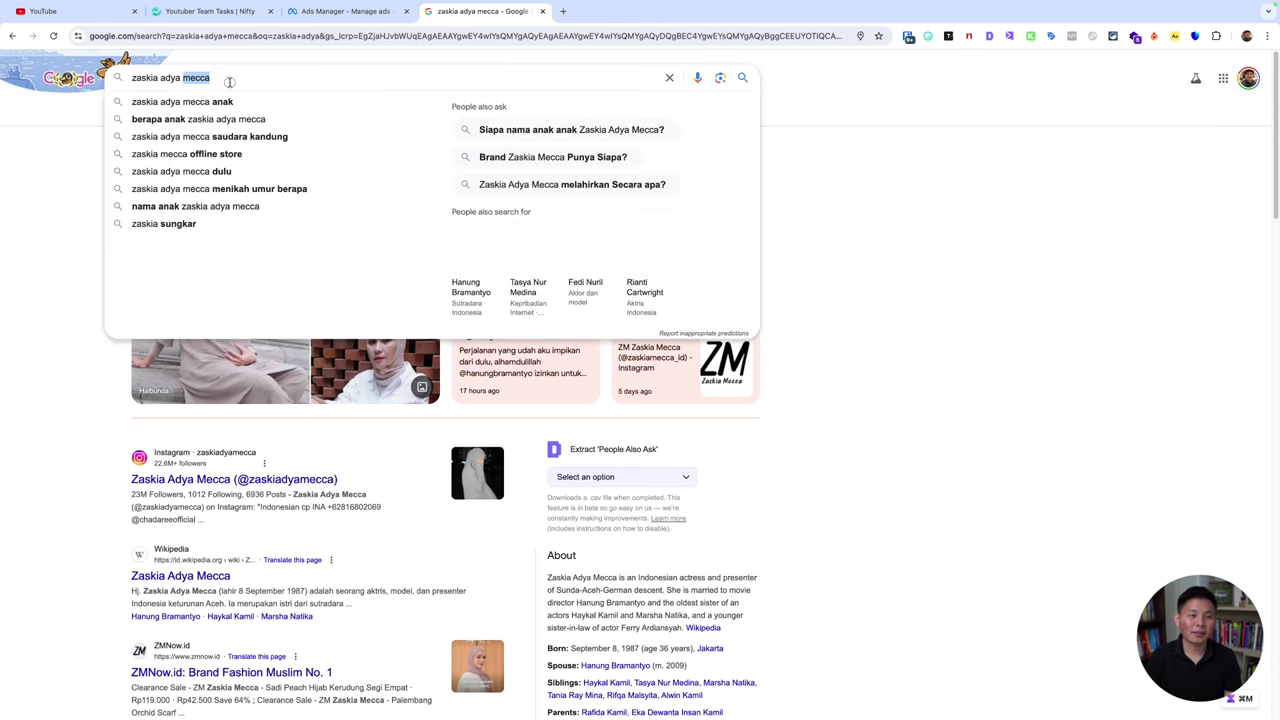
key(ctrl+a)
key(BackSpace)
text(andriani)
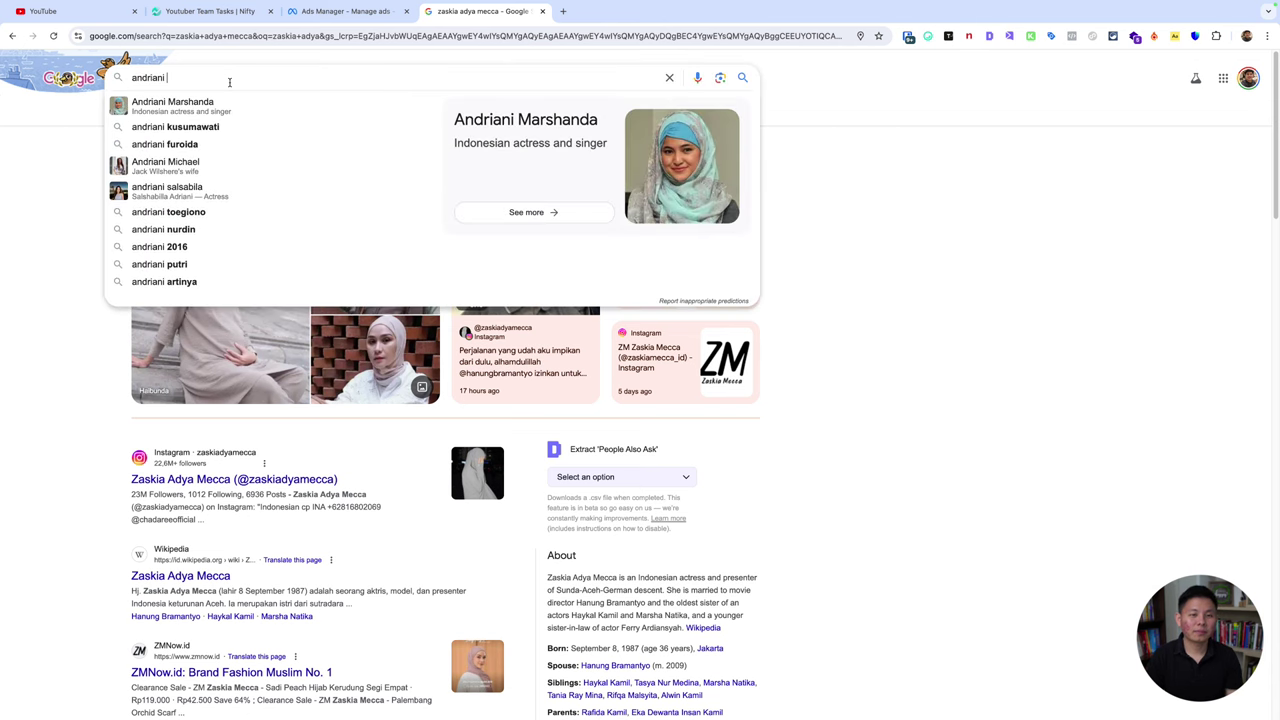
key(Down)
key(Return)
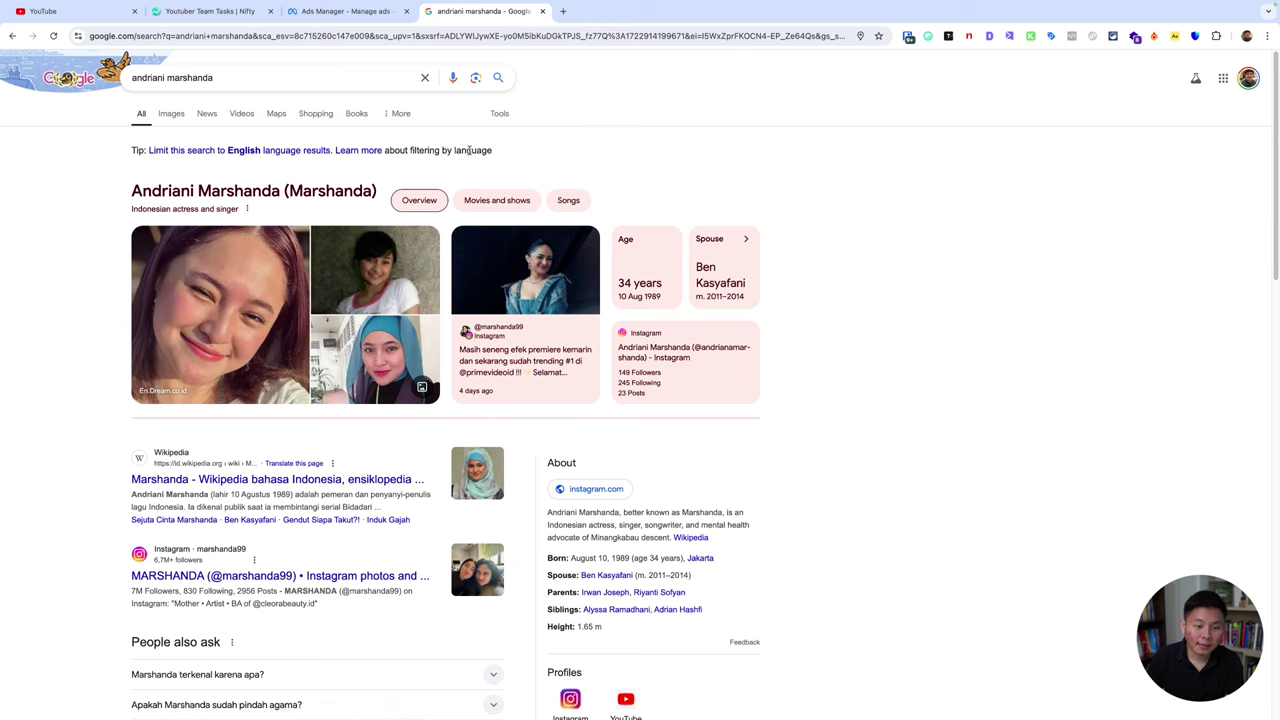
Step: Go back to Ads Manager and examine the suggested interests and behaviours, such as Engaged shoppers, with their audience sizes
click(366, 14)
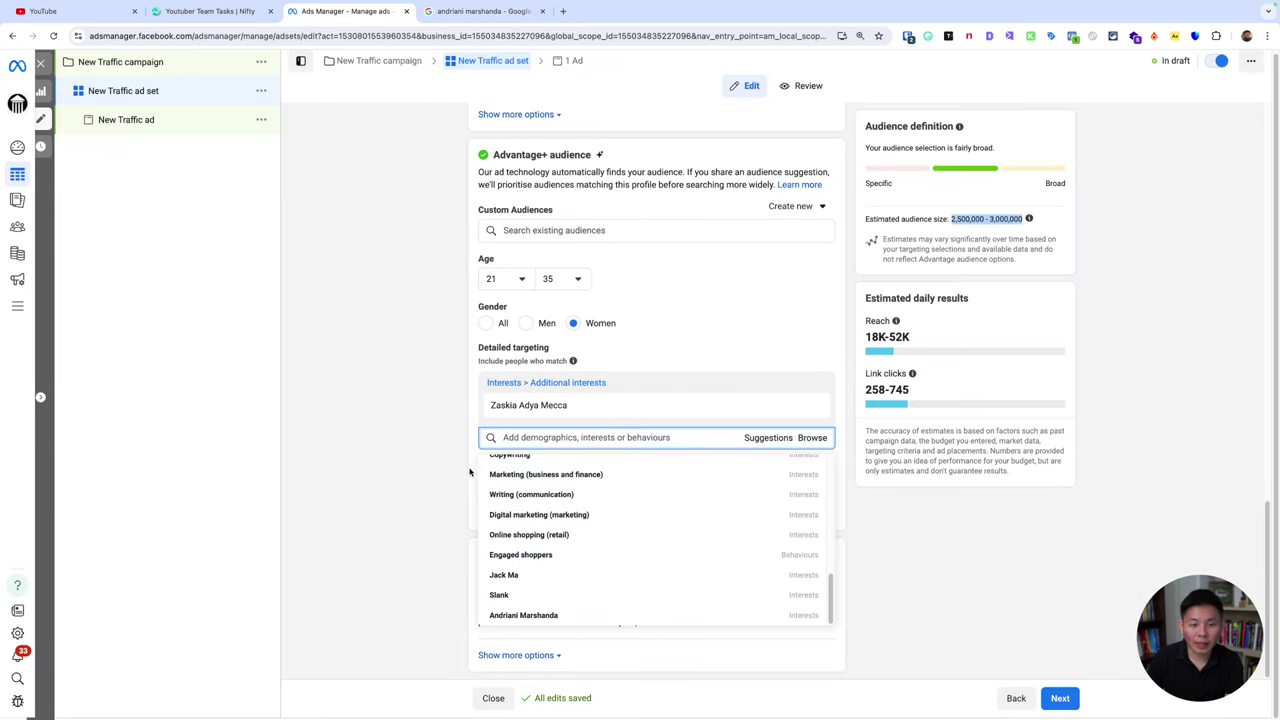
mouse_move(610, 558)
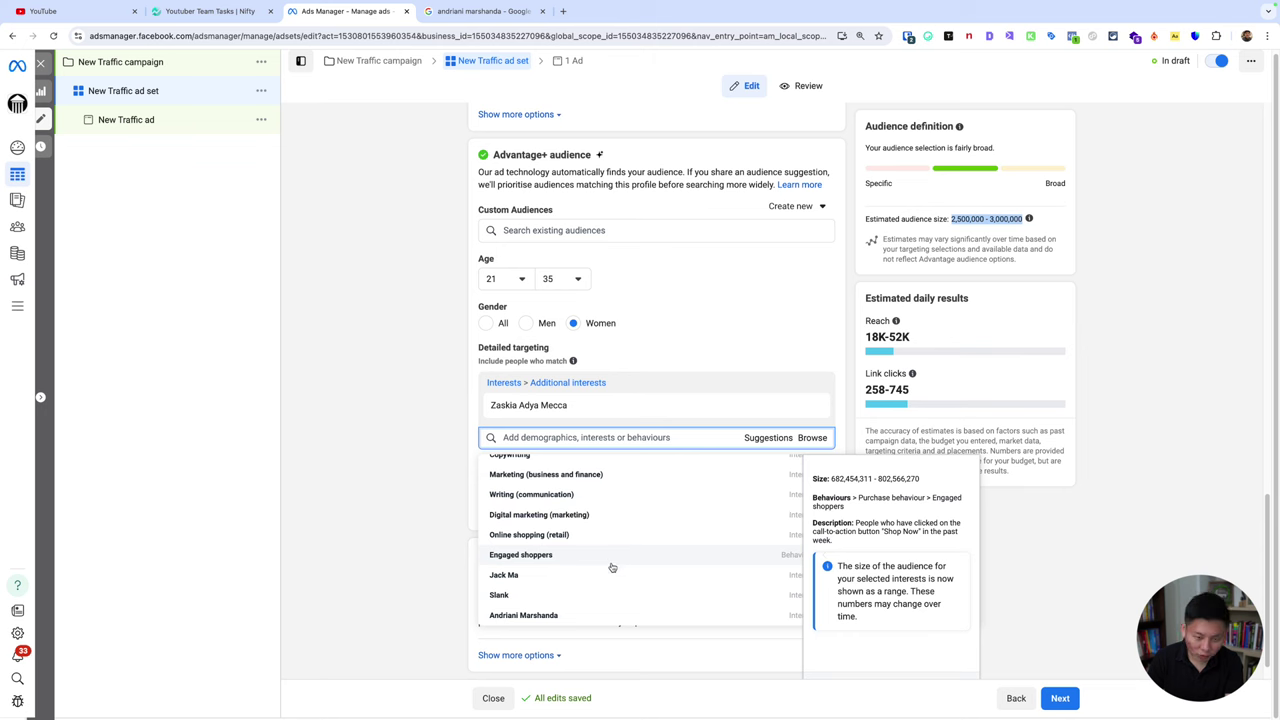
scroll(610, 560, down, 1)
mouse_move(745, 578)
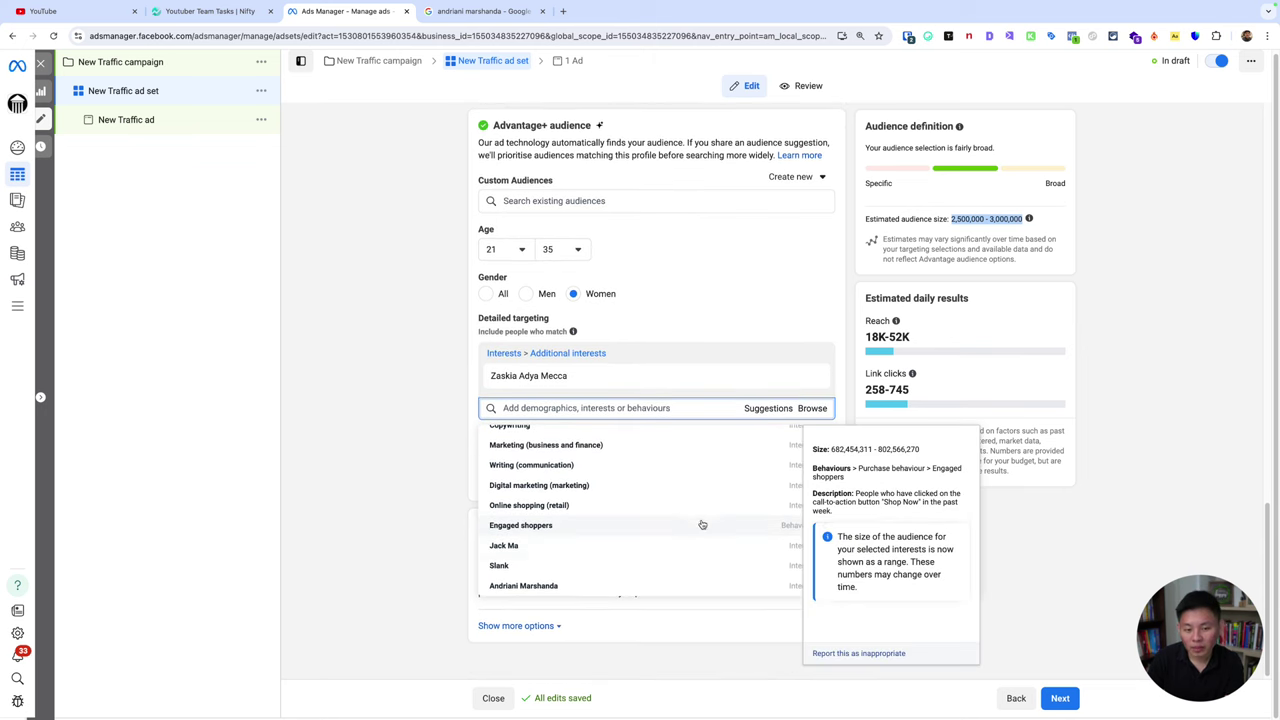
scroll(702, 524, up, 3)
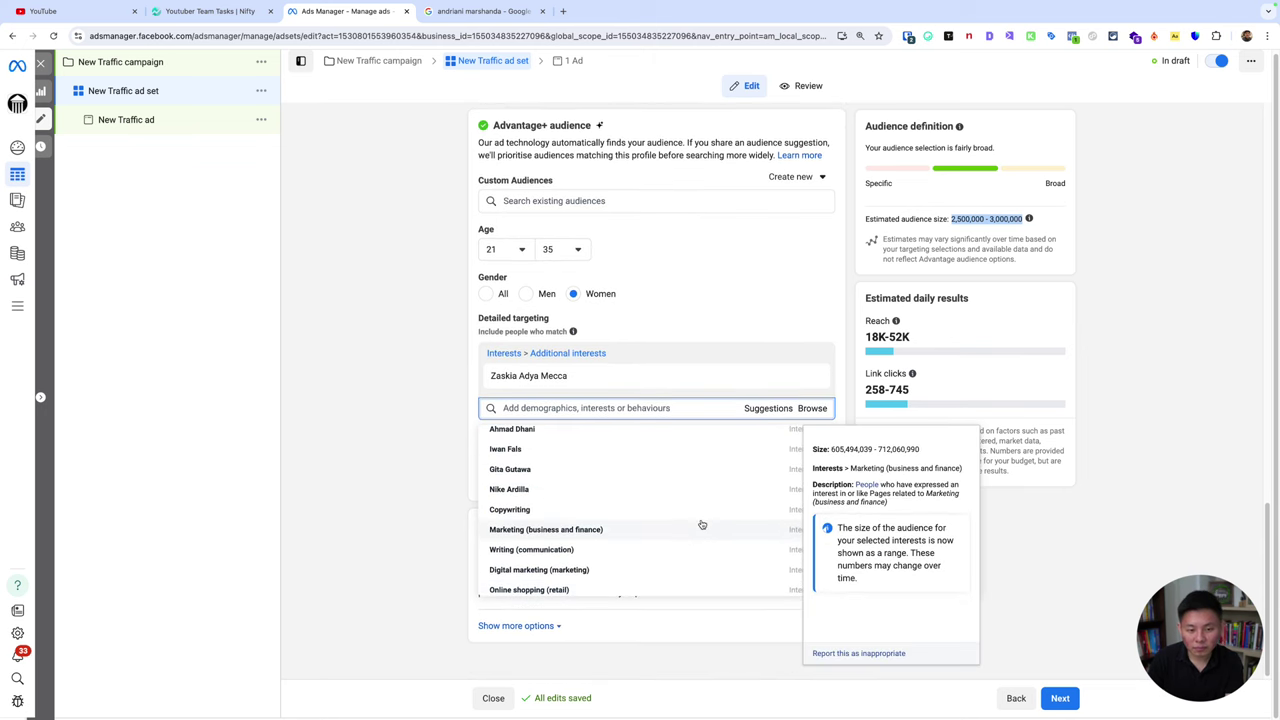
scroll(677, 528, up, 1)
scroll(606, 508, up, 3)
scroll(608, 509, up, 5)
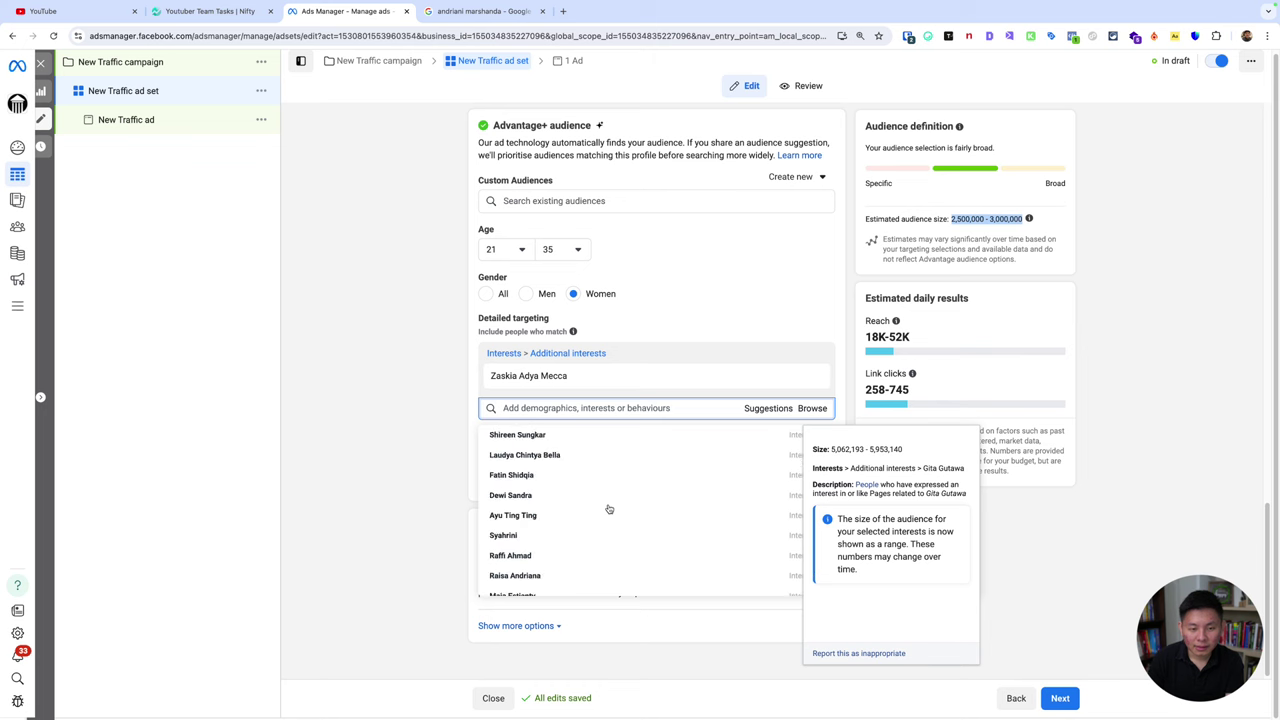
Step: Remove the Zaskia Adya Mecca interest and search the detailed targeting for "hijab"
click(812, 409)
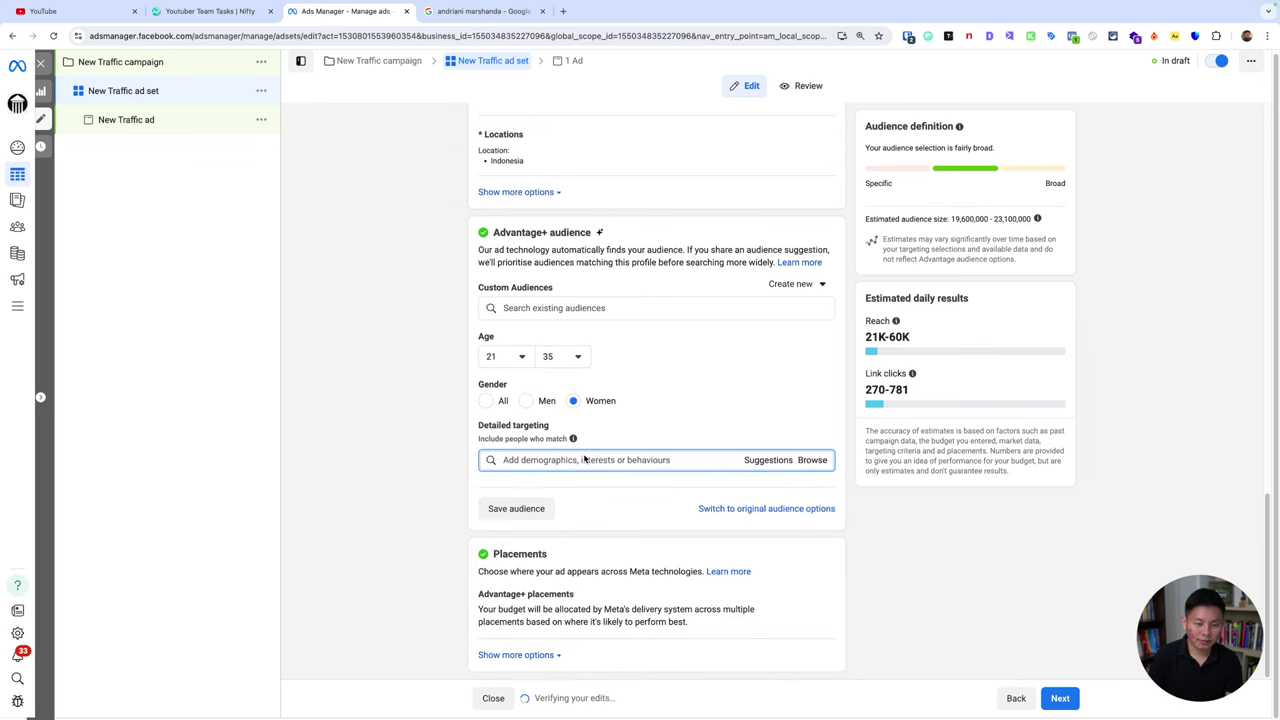
text(hijab)
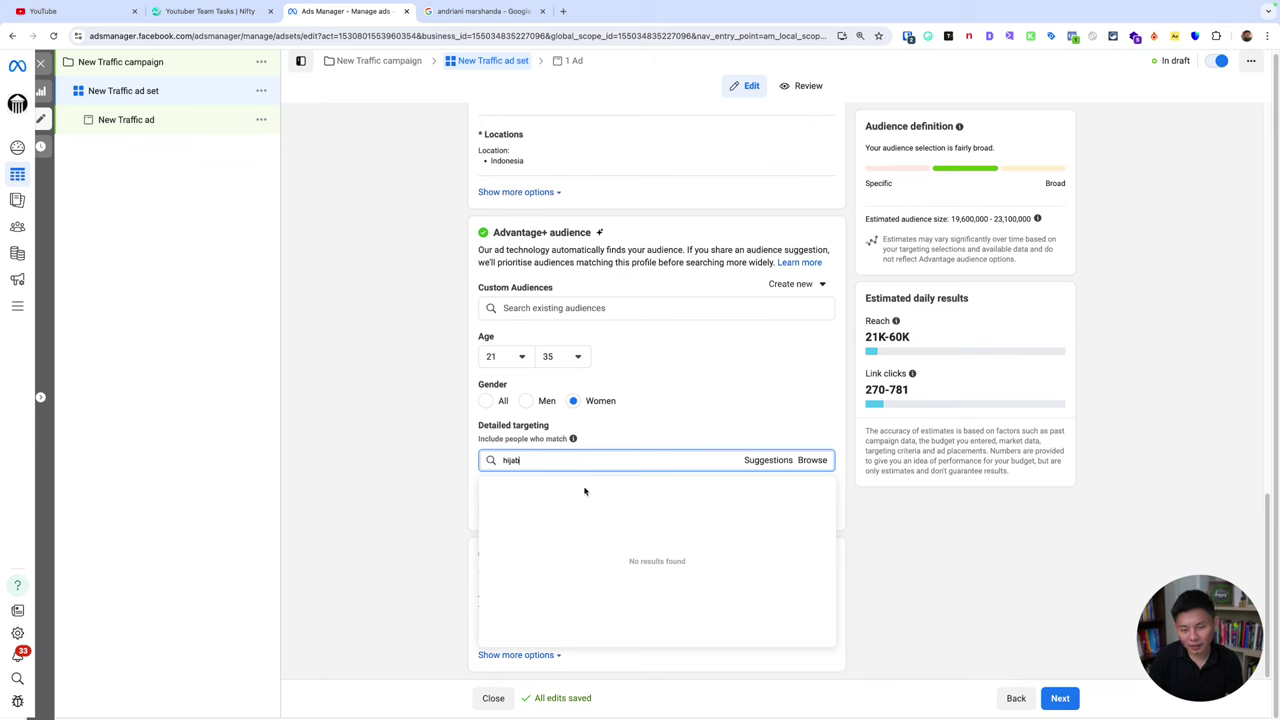
Step: Search Google for "bahasa inggris hijab" to check the English translation of the word
click(452, 13)
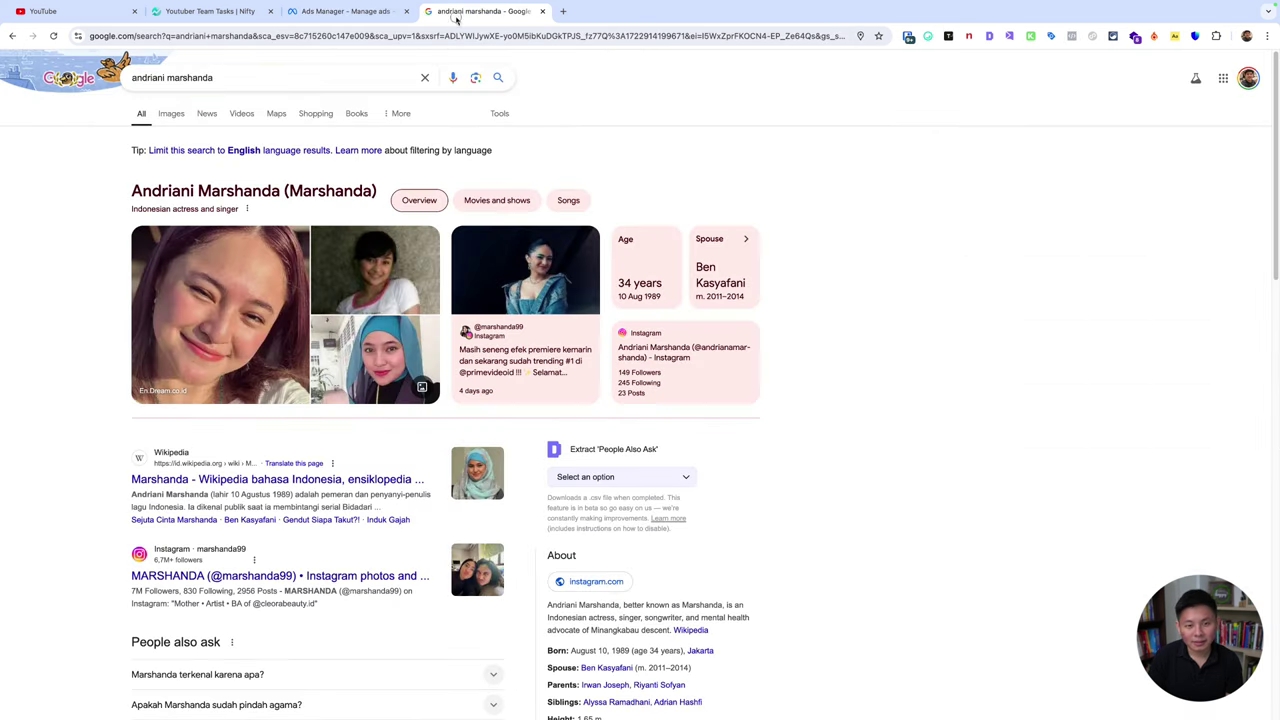
click(258, 77)
key(super+a)
key(BackSpace)
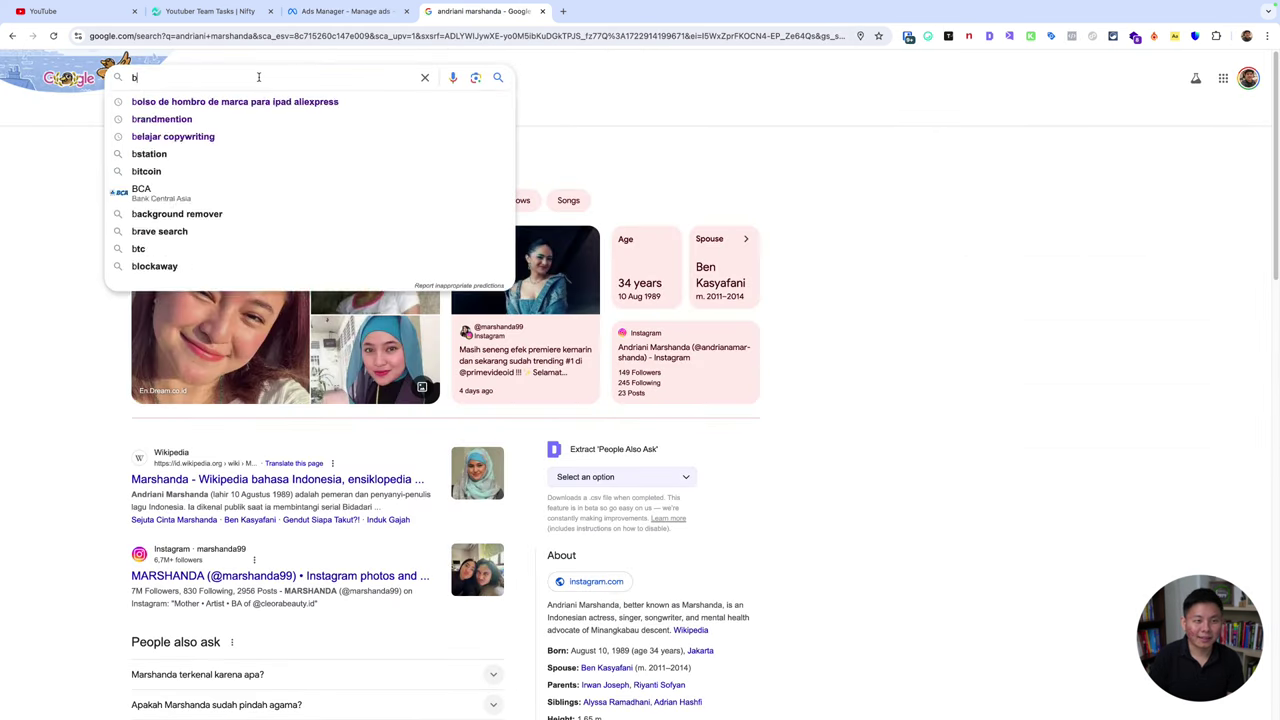
text(bahasa inggris hijab)
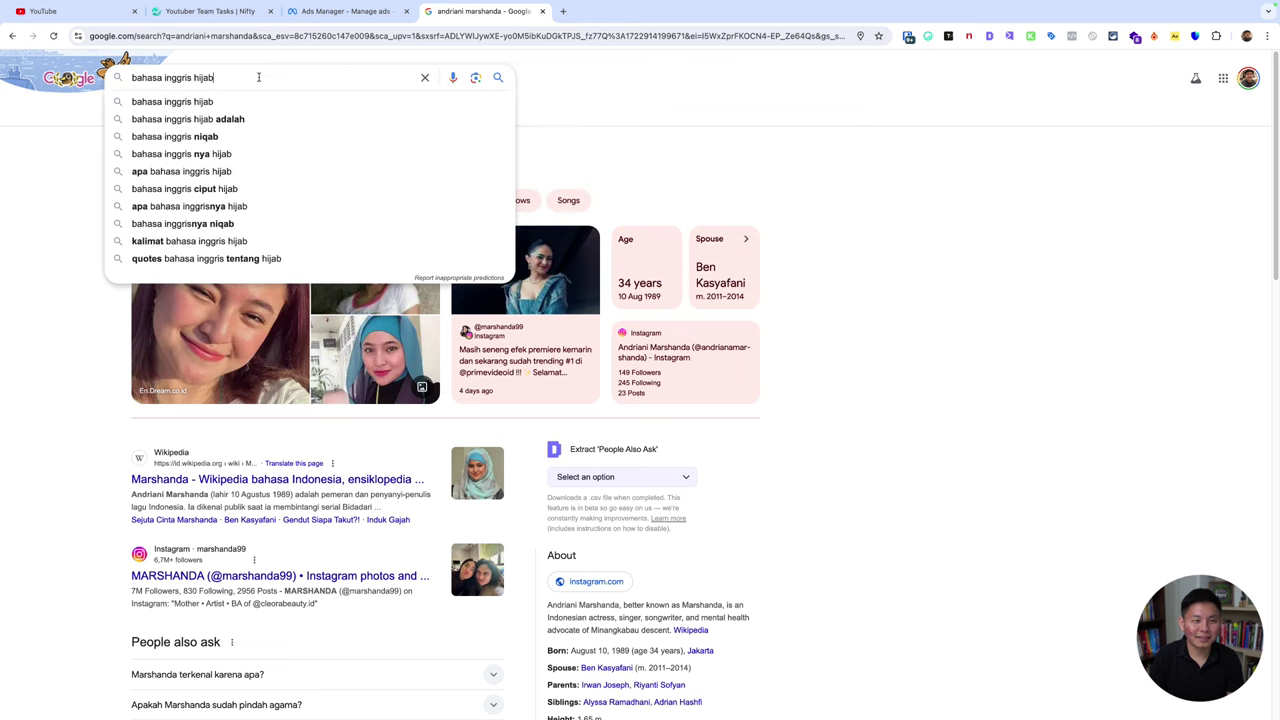
key(Return)
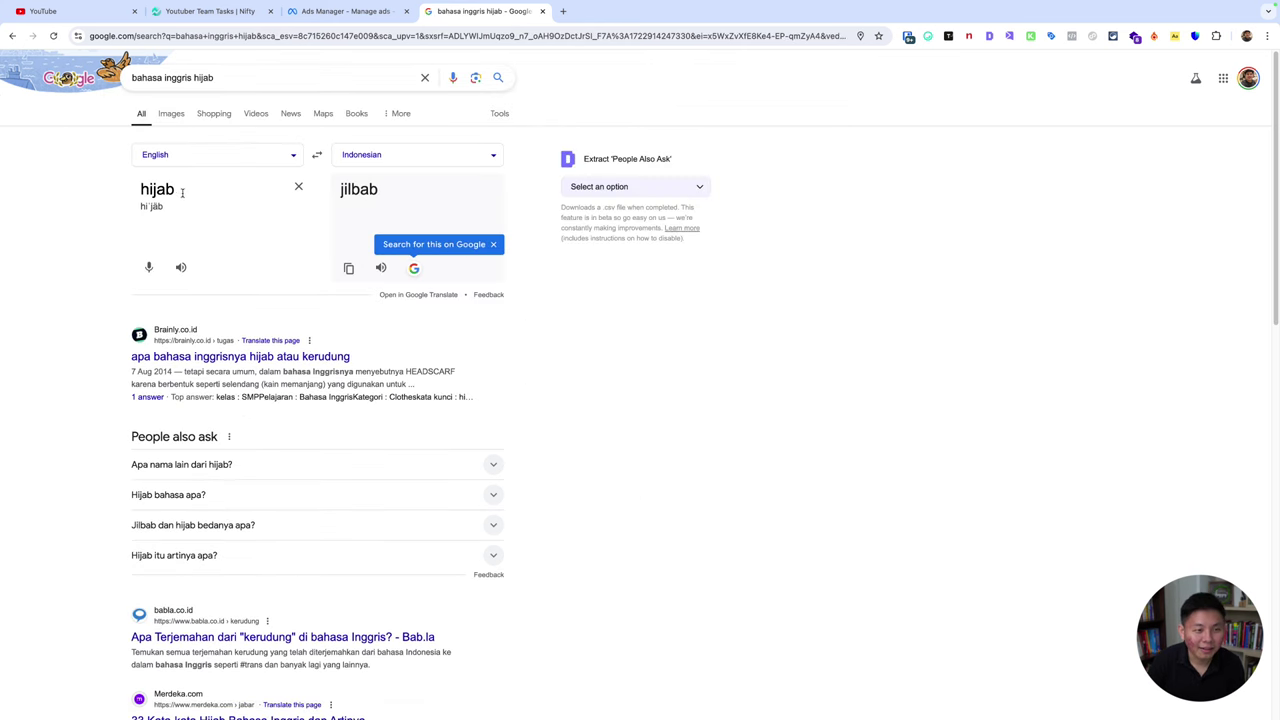
click(373, 13)
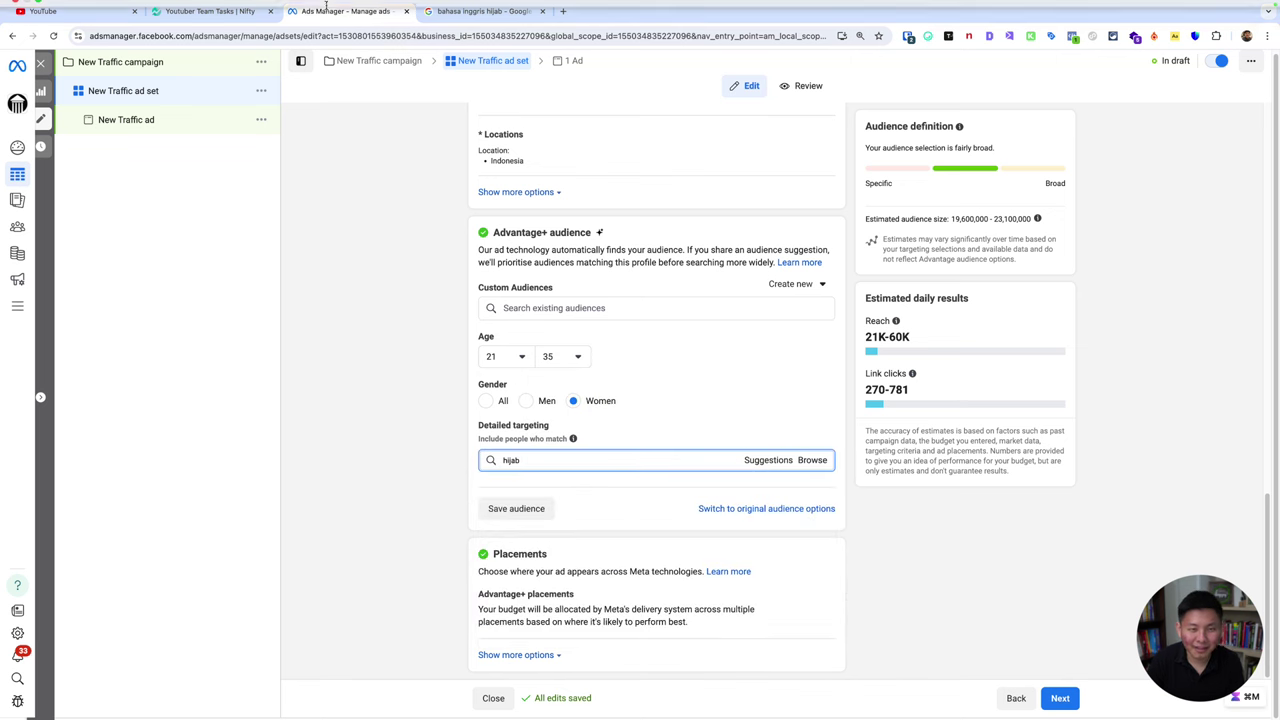
click(450, 20)
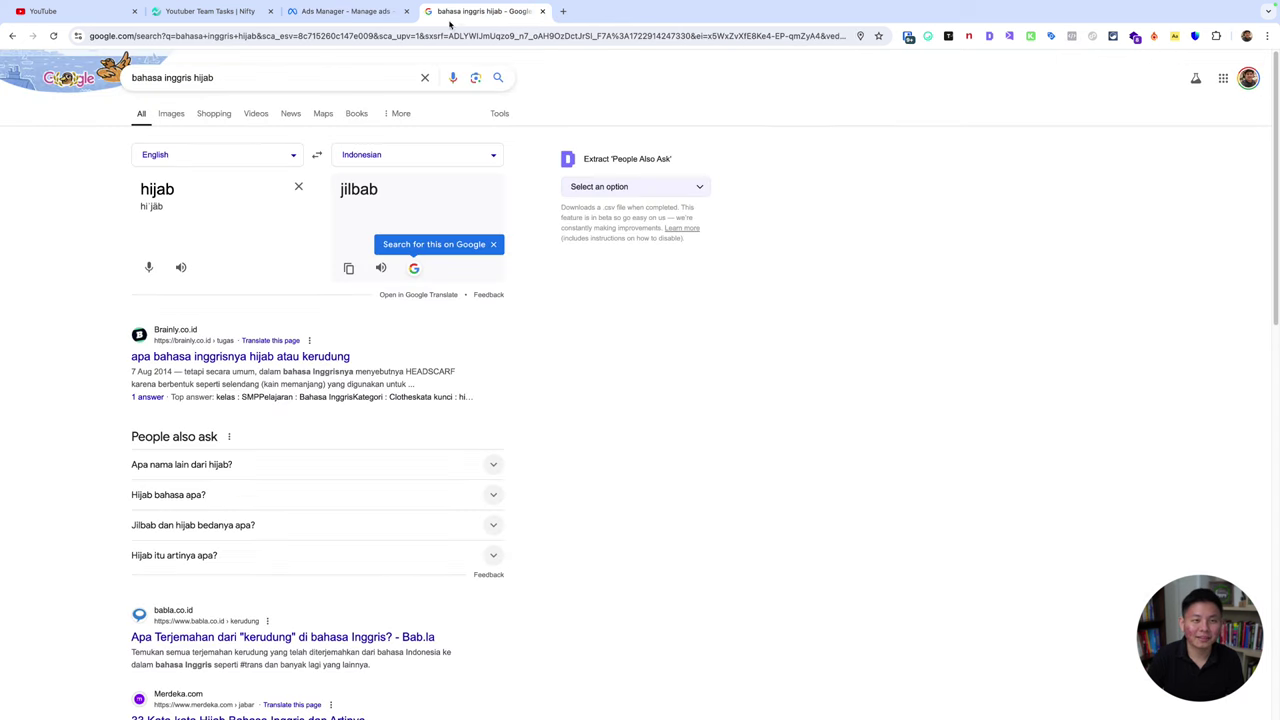
double_click(223, 207)
Step: Return to Ads Manager and search the detailed targeting for "mukena" instead
click(366, 14)
click(565, 462)
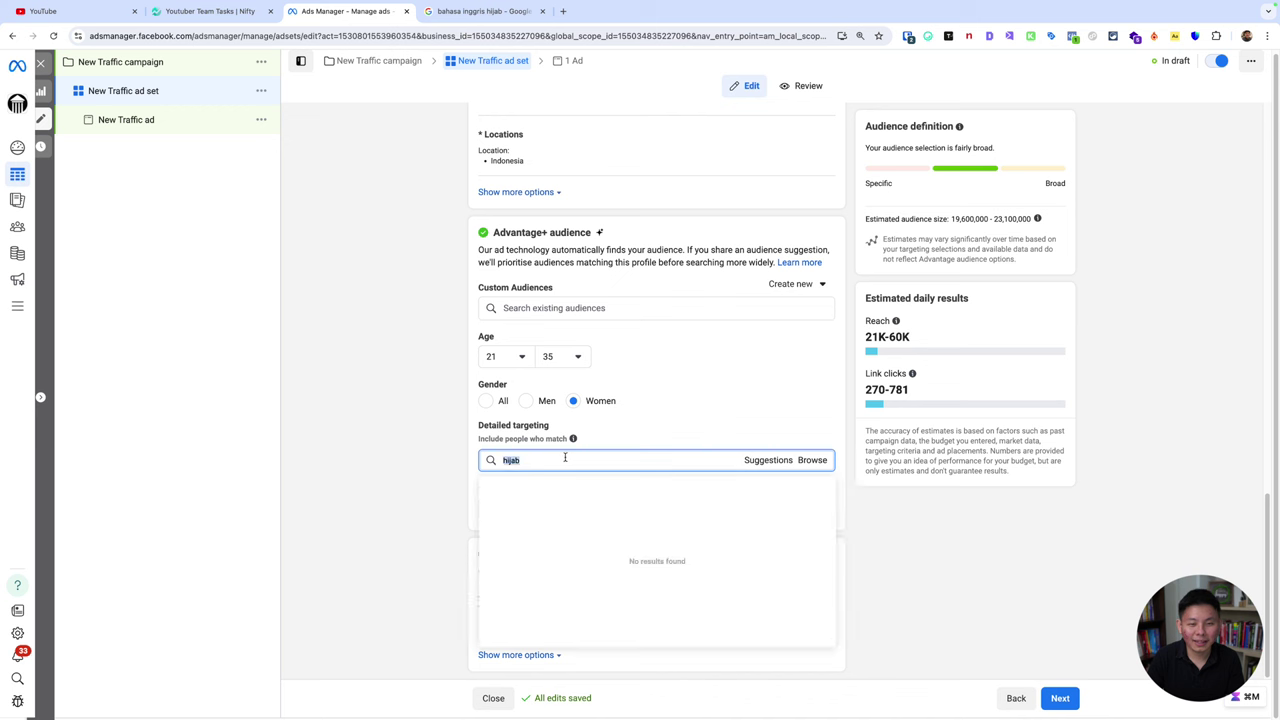
key(ctrl+a)
text(mukena)
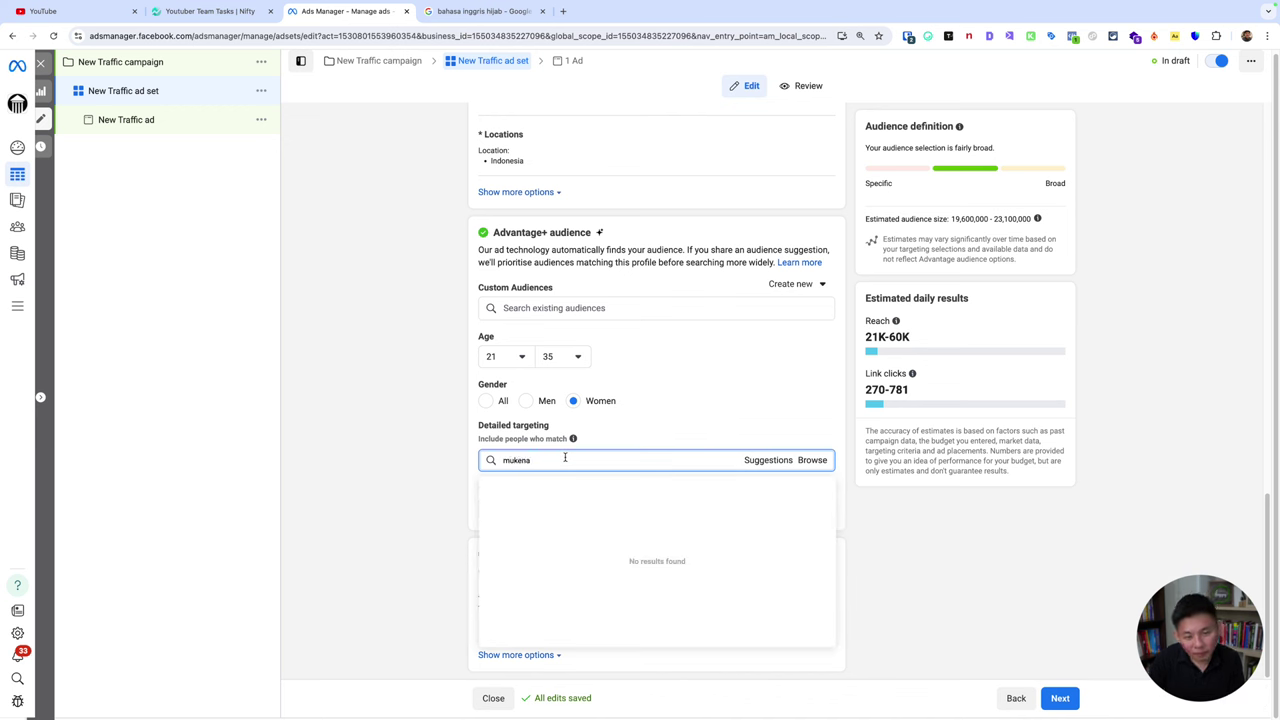
Step: Search the detailed targeting for "masjid" and add the Masjid Tanah interest
key(ctrl+a)
text(m)
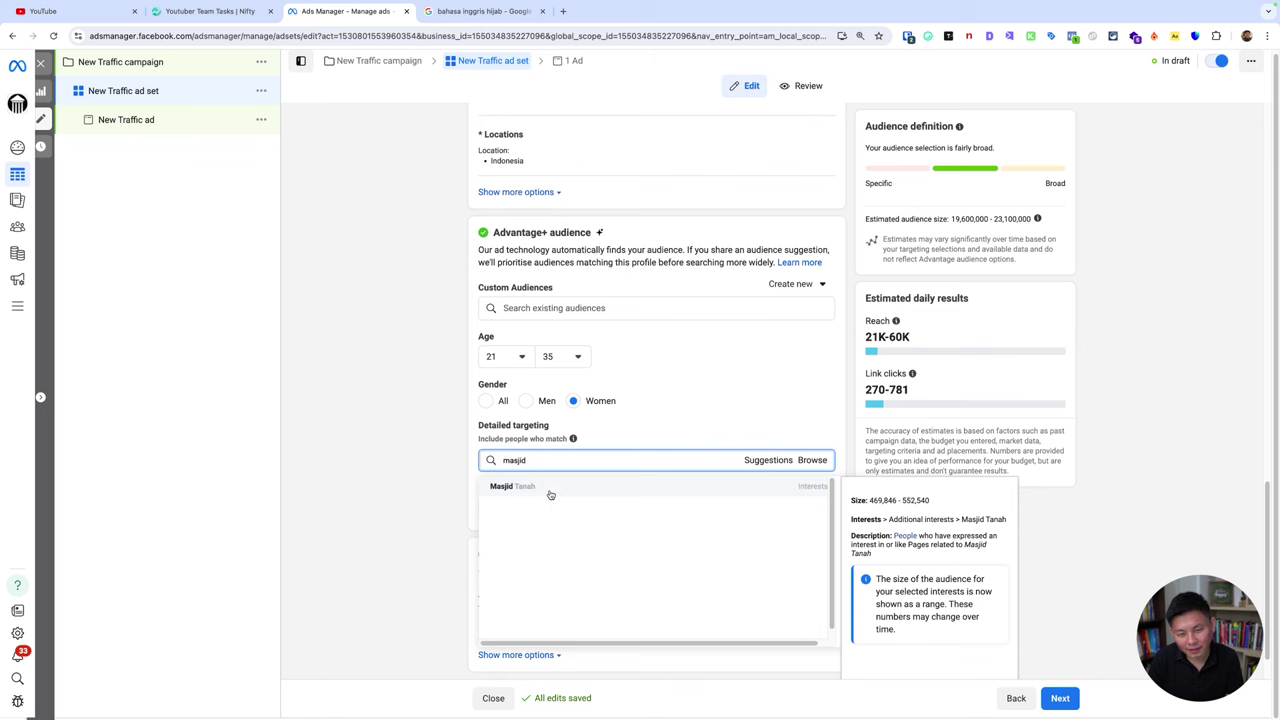
click(550, 494)
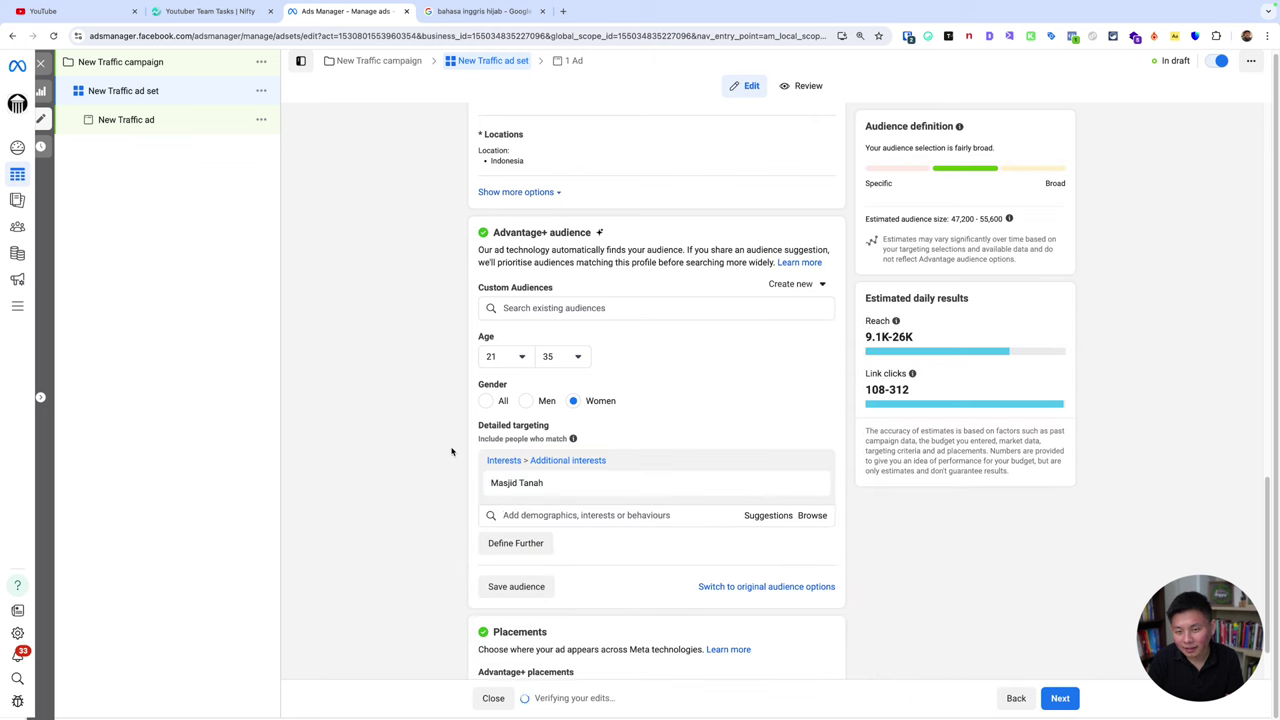
Step: Check the estimated audience size for the Masjid Tanah interest and open its related targeting suggestions
scroll(451, 450, down, 2)
triple_click(984, 220)
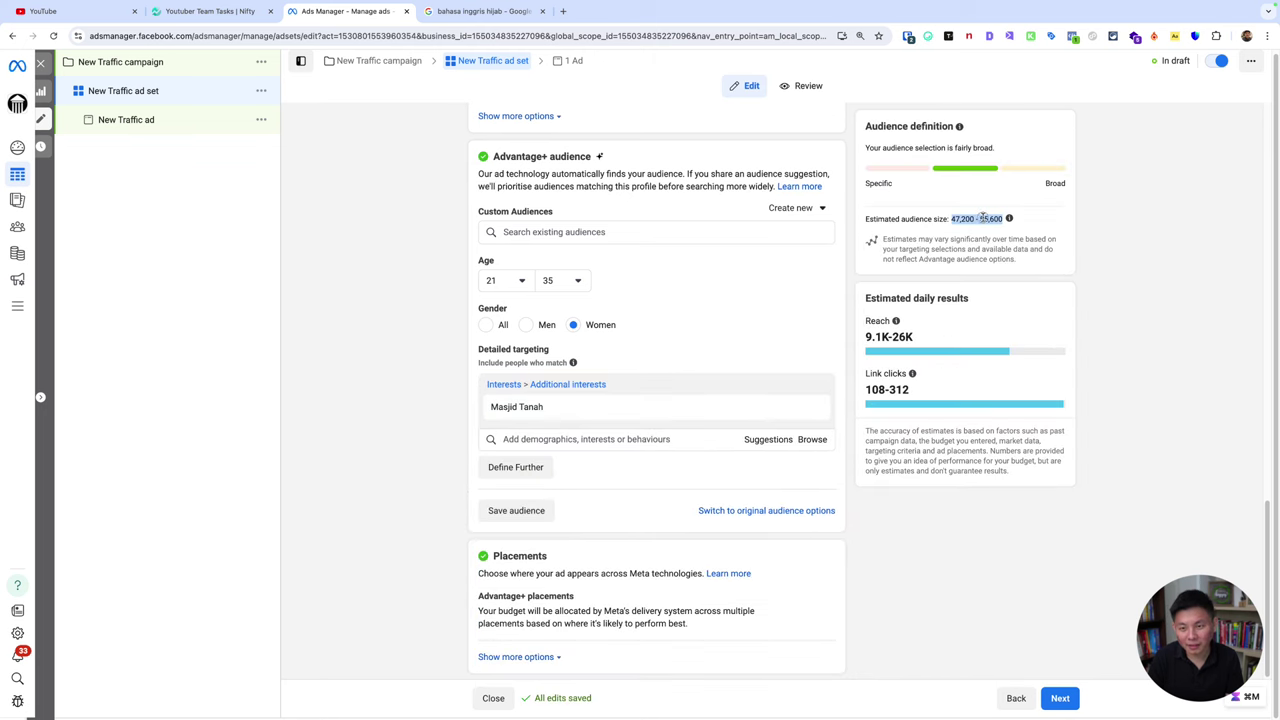
click(766, 439)
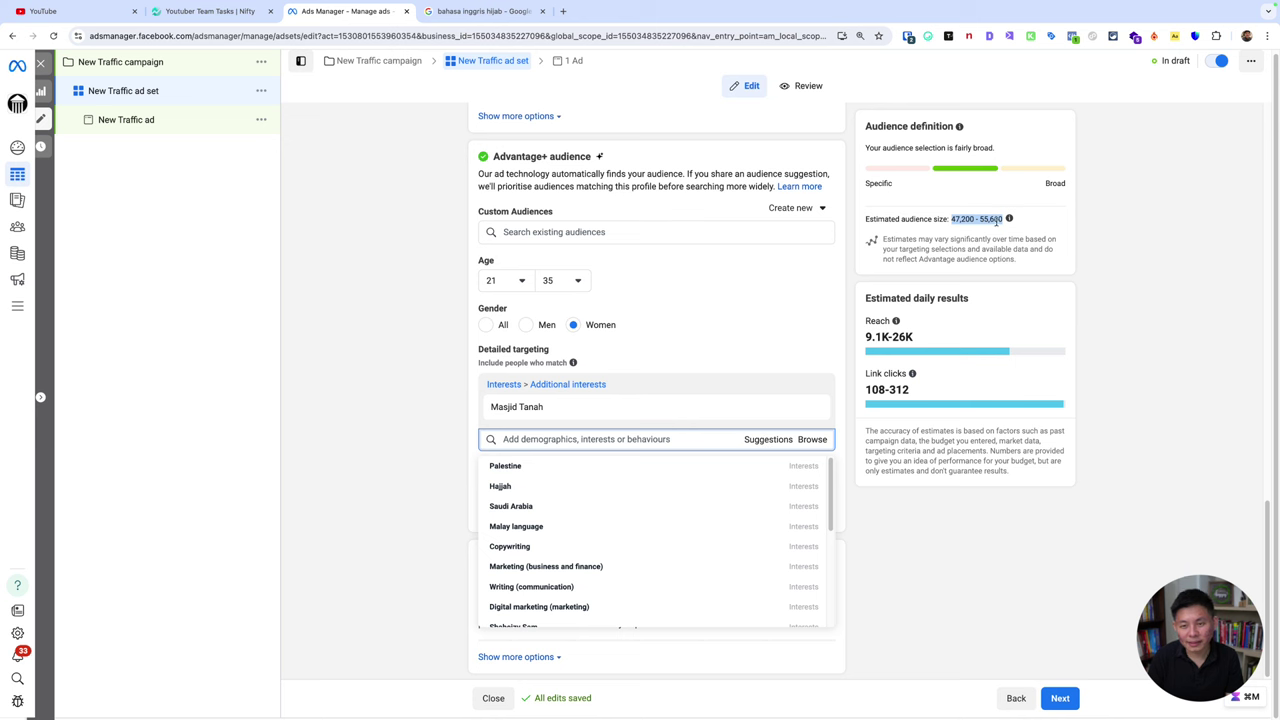
Step: Review the targeting suggestions related to Masjid Tanah and remove that interest from the detailed targeting
scroll(680, 537, down, 2)
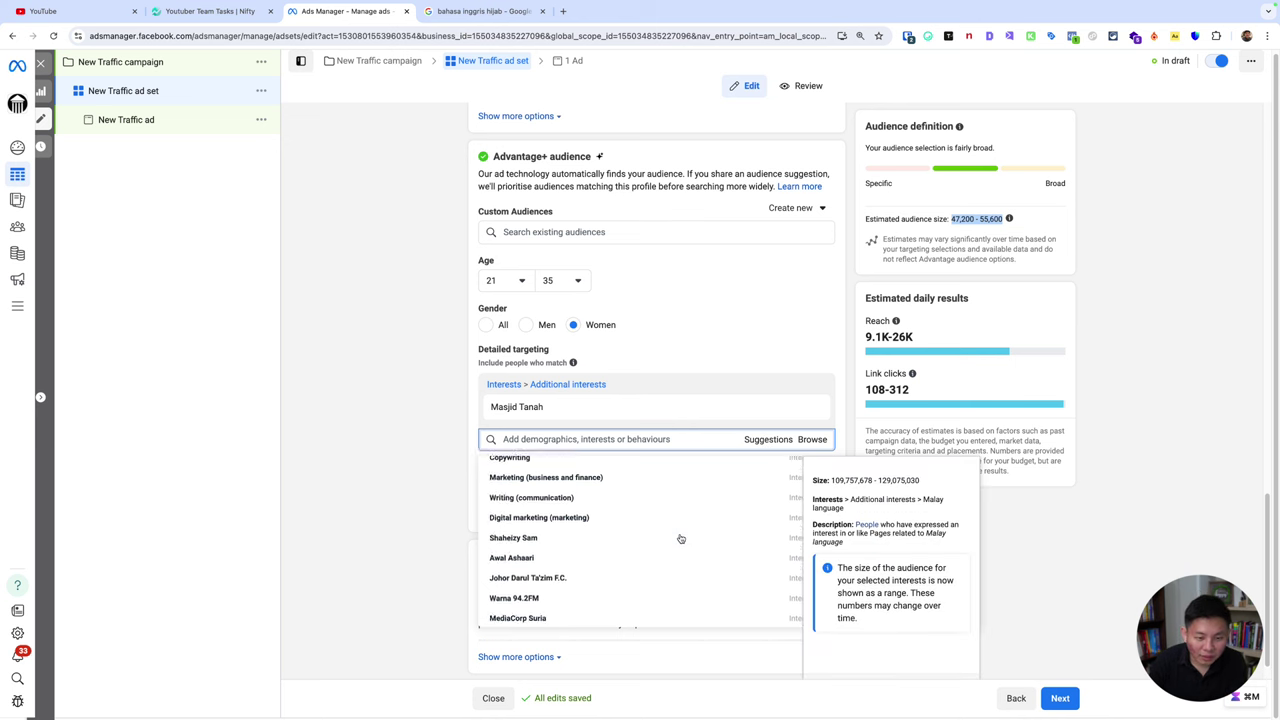
scroll(680, 538, down, 1)
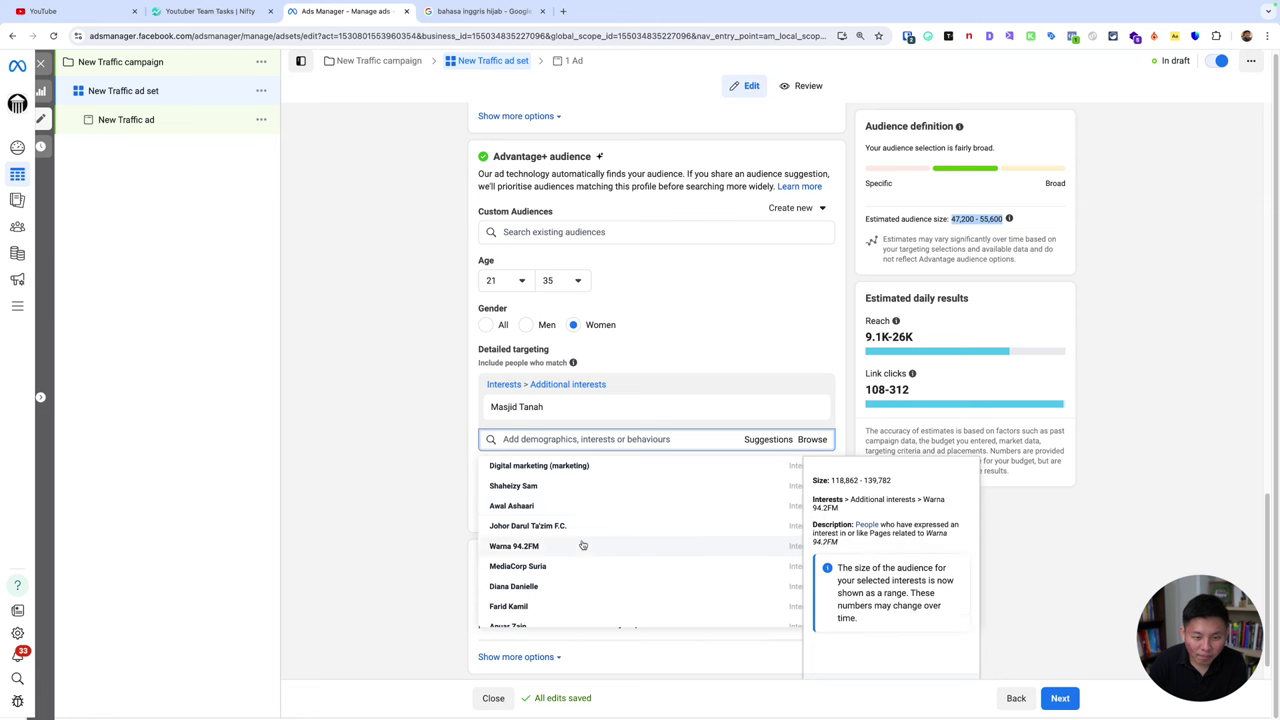
scroll(570, 543, down, 3)
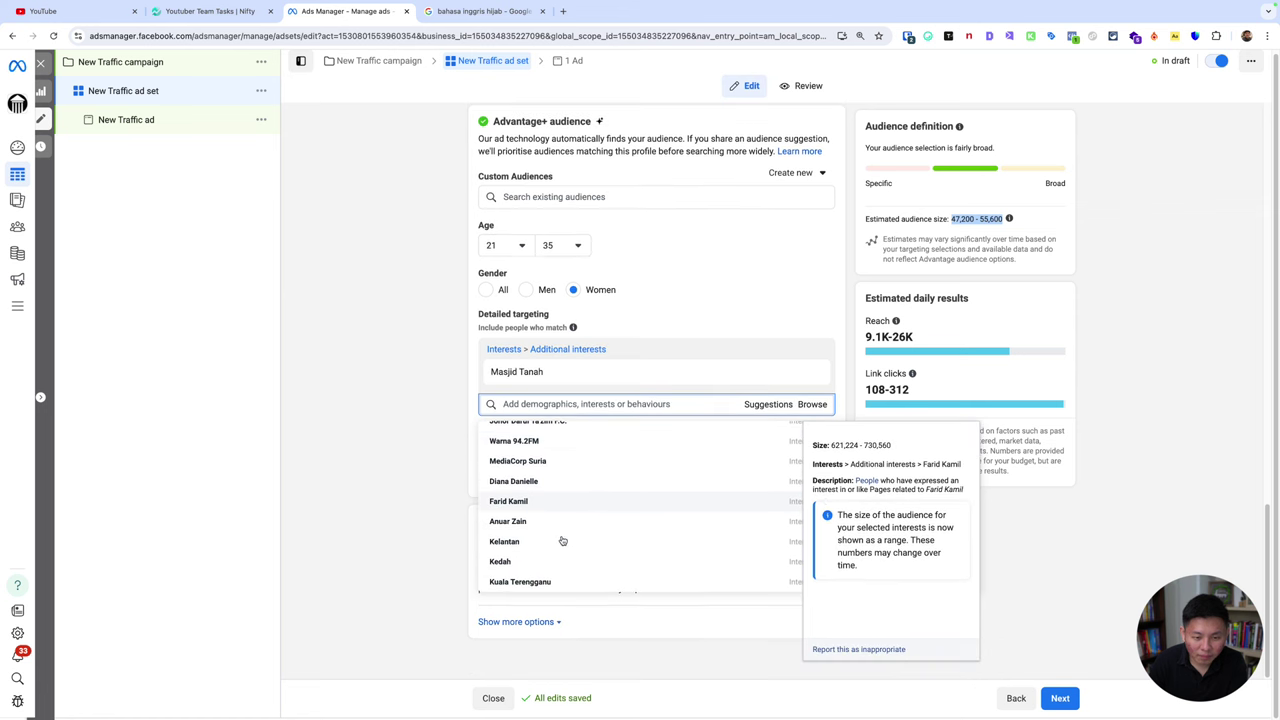
scroll(547, 504, up, 3)
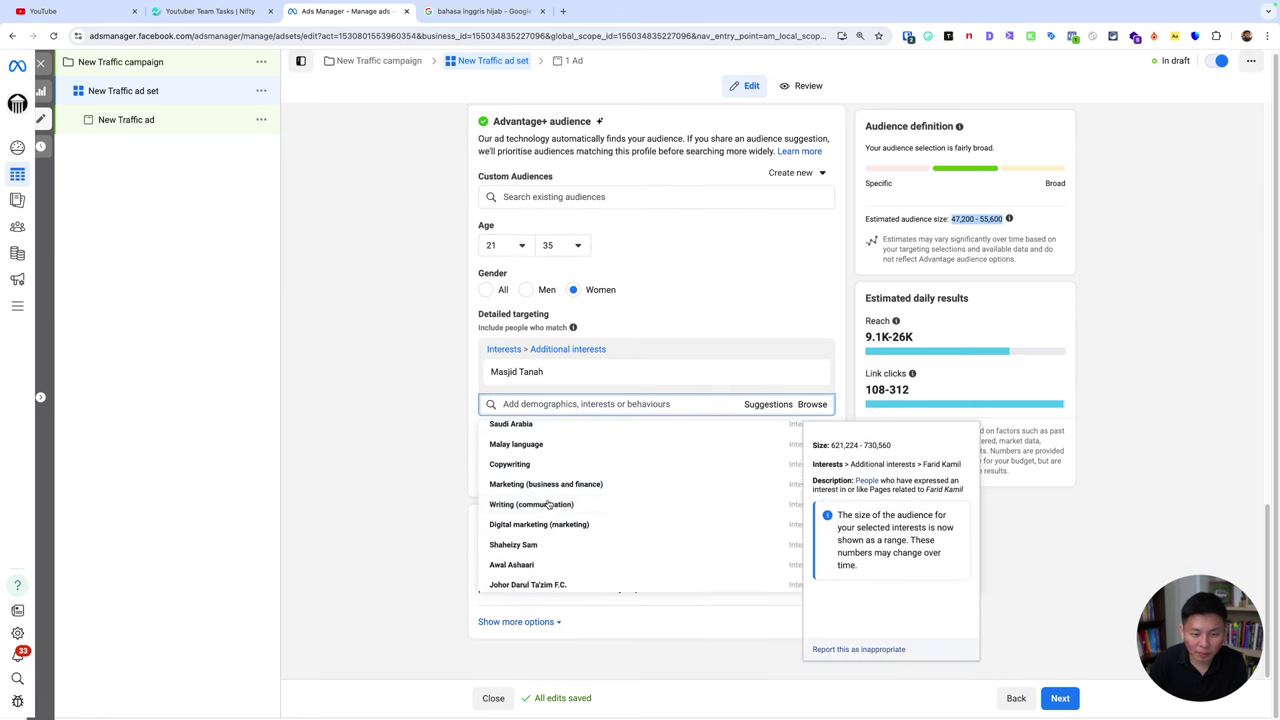
scroll(400, 431, up, 1)
click(400, 431)
click(808, 406)
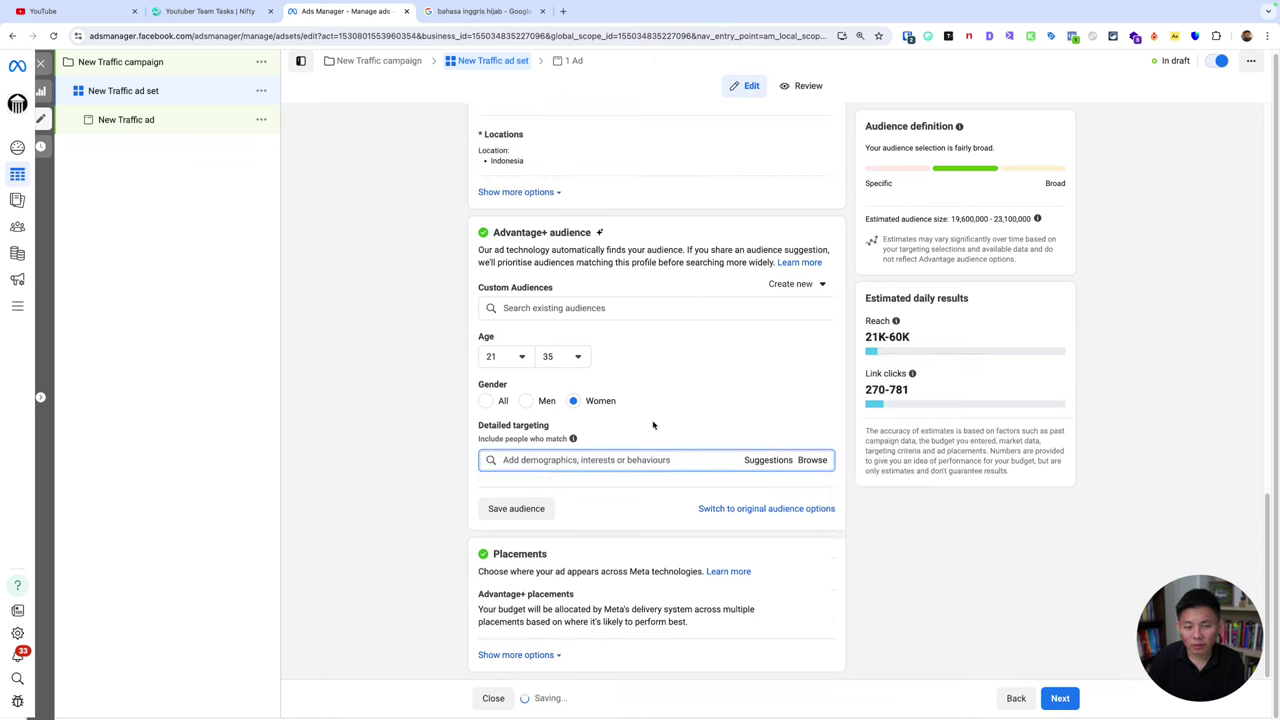
Step: Search the detailed targeting for "khusus mu", try the KHUSUS MUSLIMAH interest, and remove it again
text(kh)
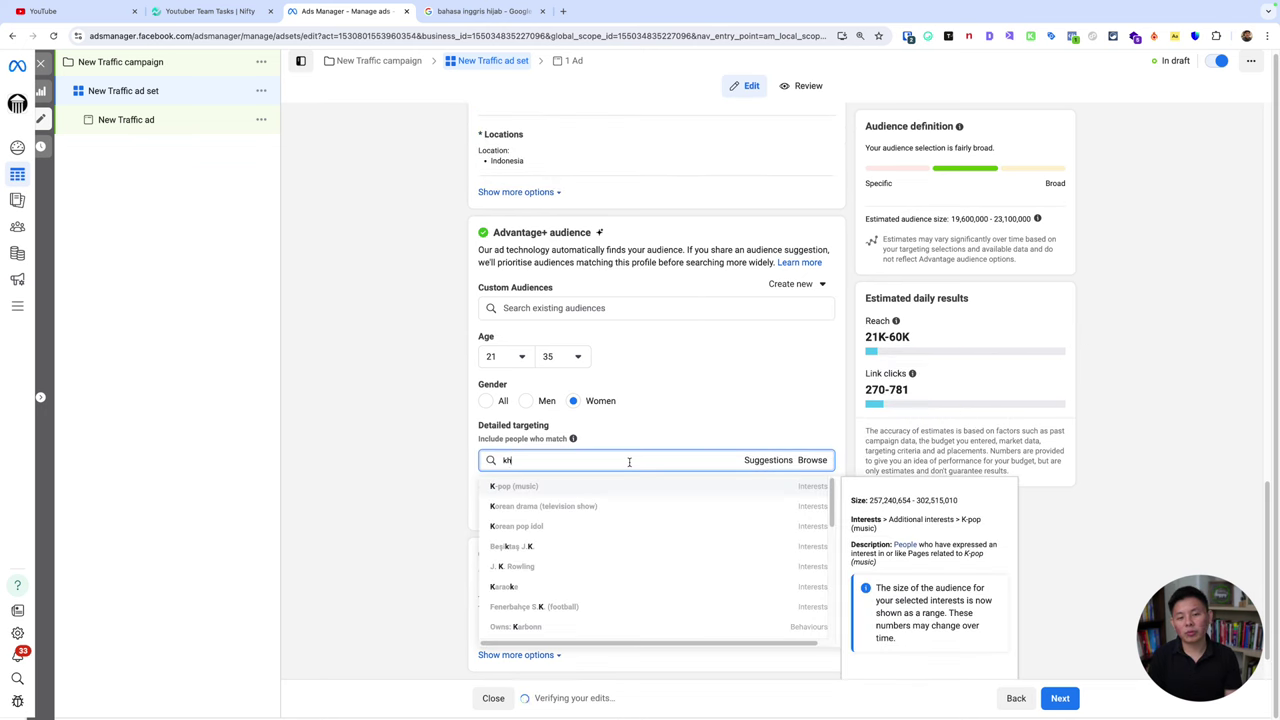
text(usus mu)
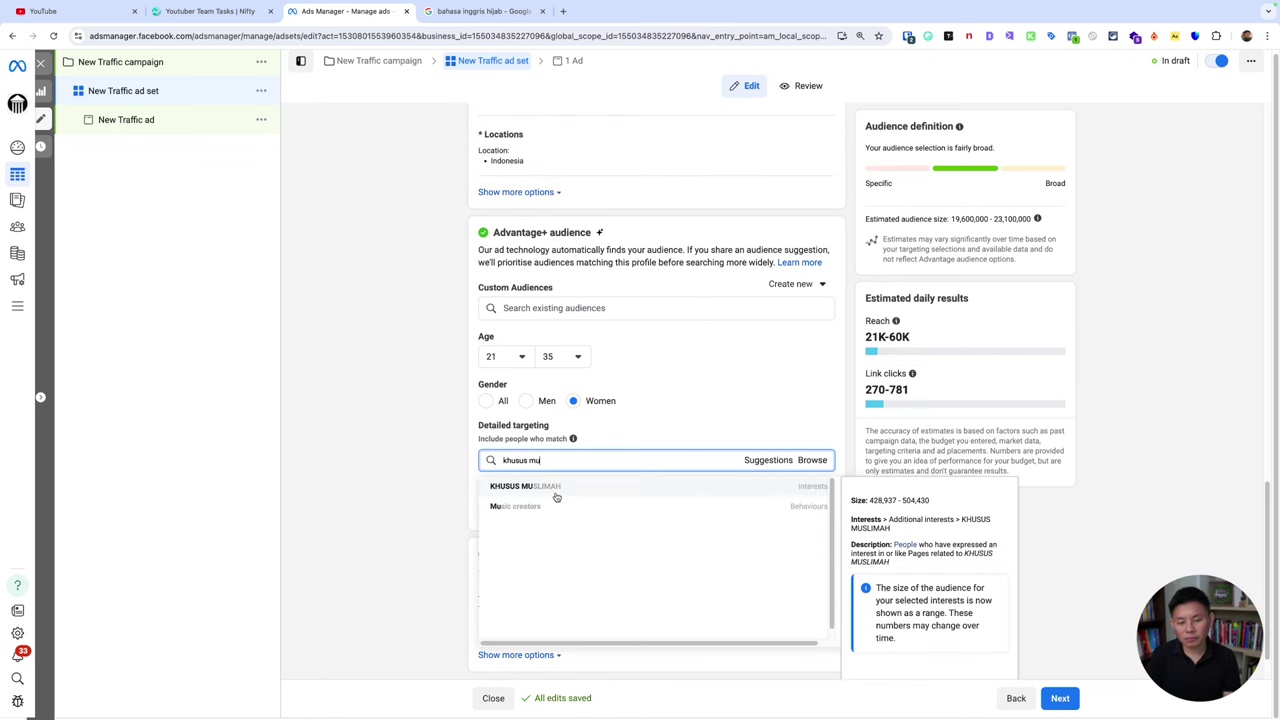
click(645, 486)
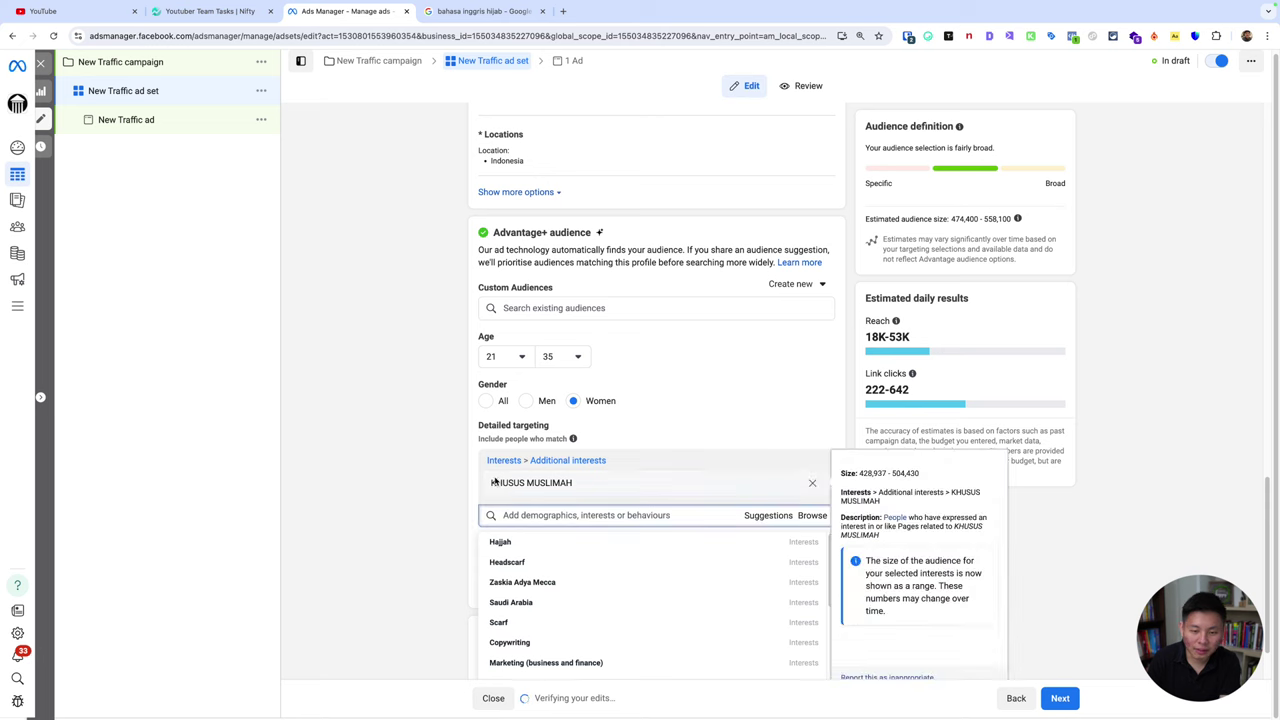
scroll(677, 470, down, 1)
click(812, 405)
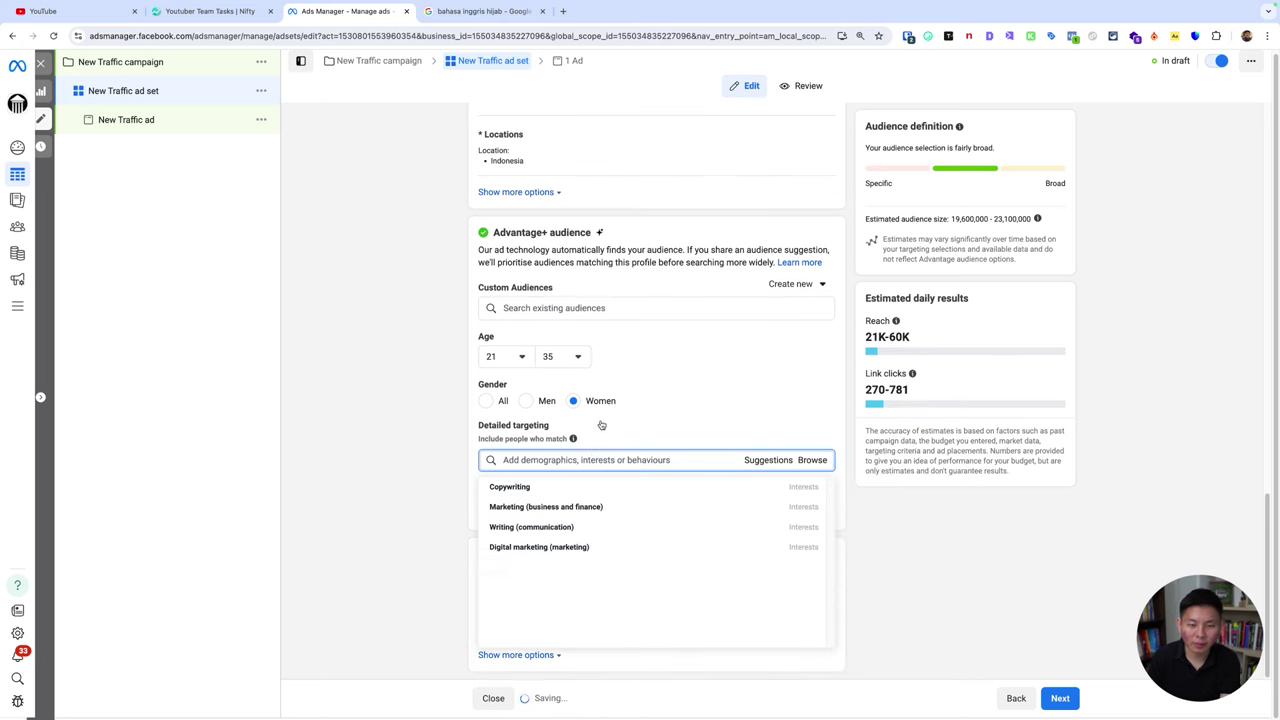
Step: Search the detailed targeting for "muslim" and add the KHUSUS MUSLIMAH interest
text(muslim)
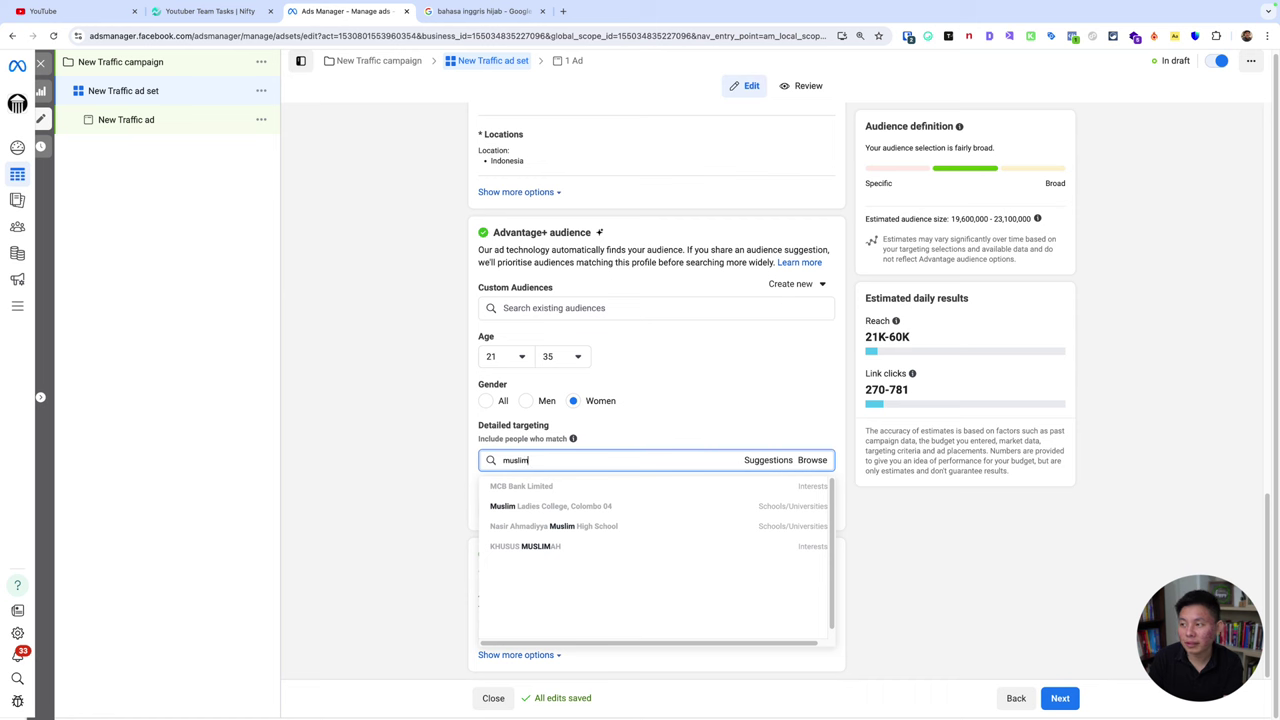
click(560, 545)
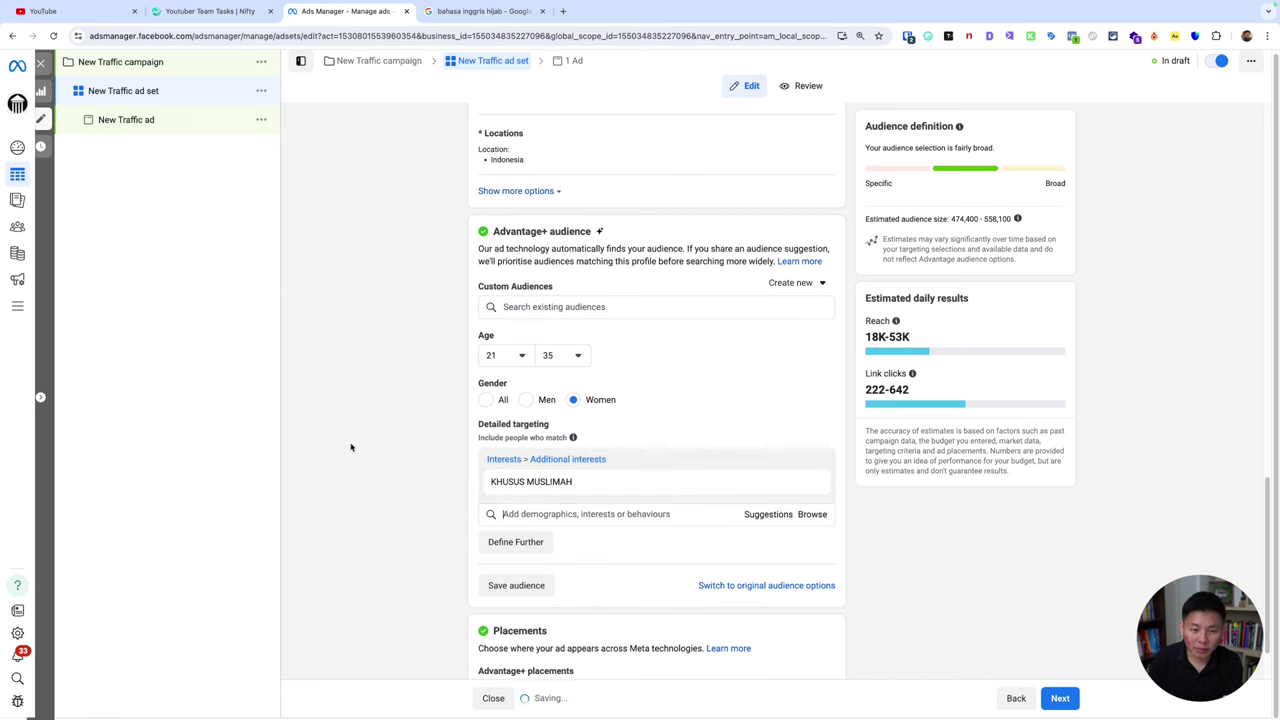
scroll(433, 450, down, 1)
Step: Examine the detailed targeting suggestions for KHUSUS MUSLIMAH and the browsable Interests categories
click(797, 446)
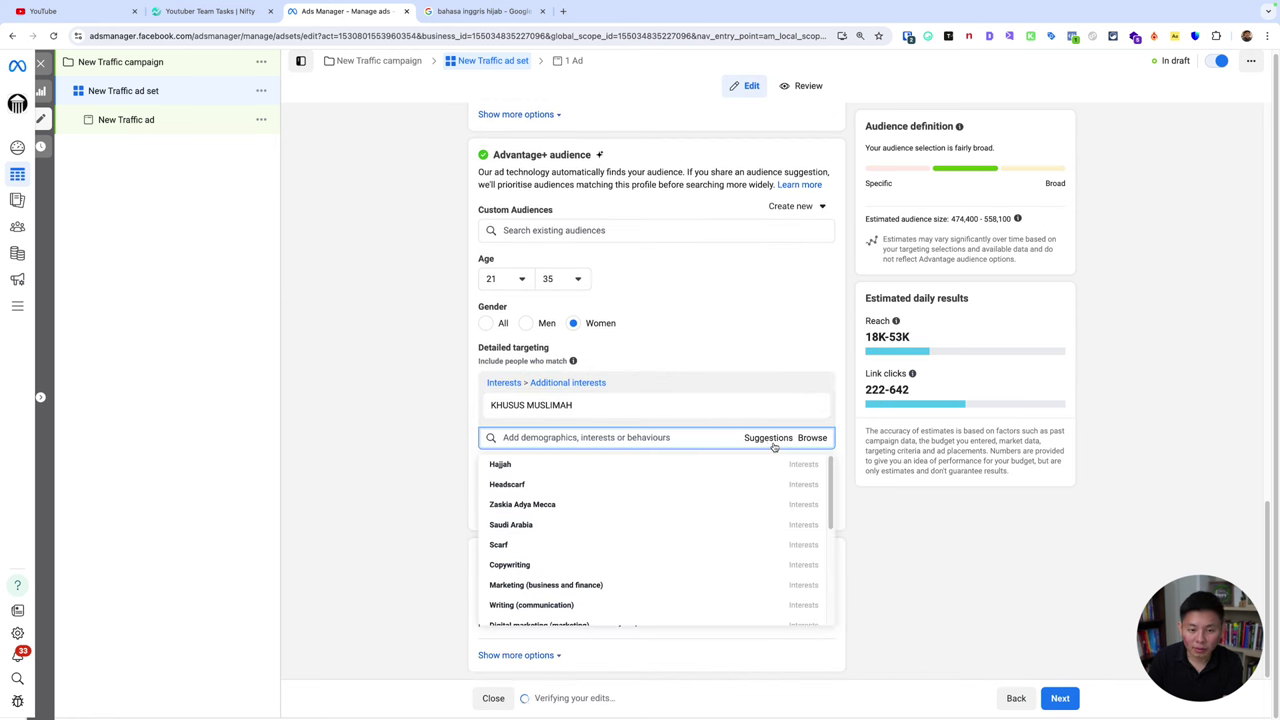
click(811, 440)
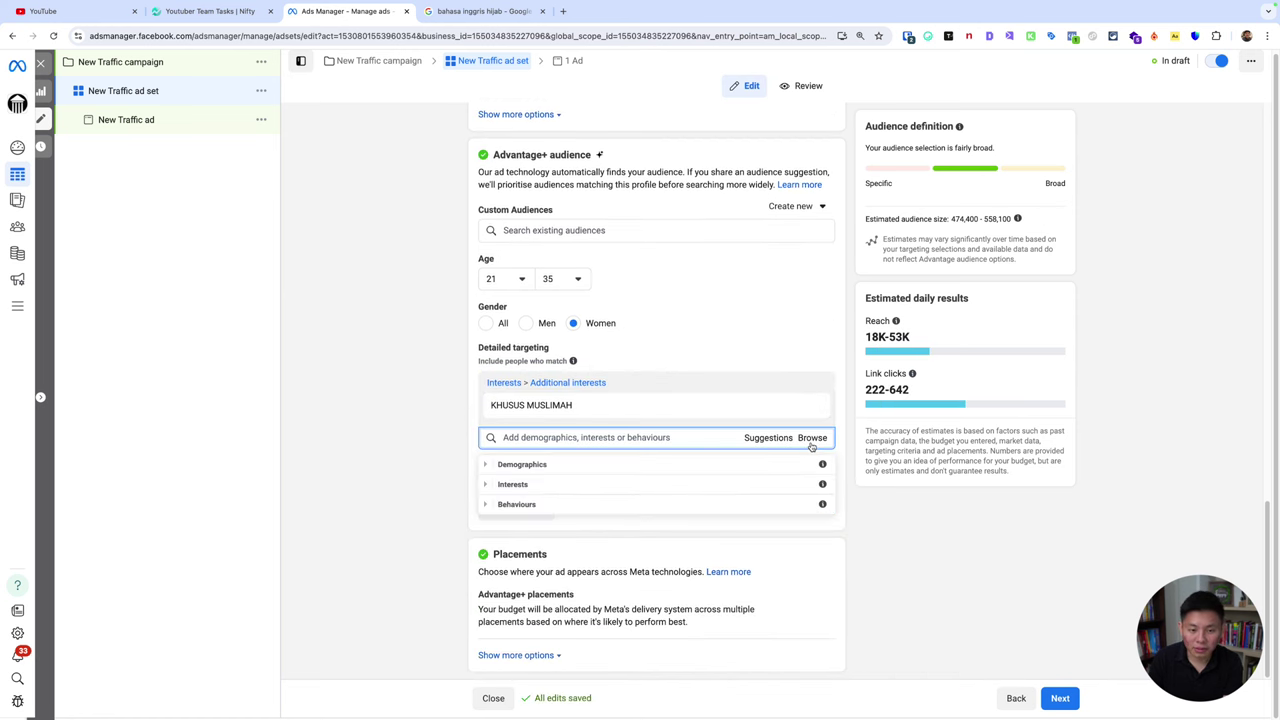
click(484, 484)
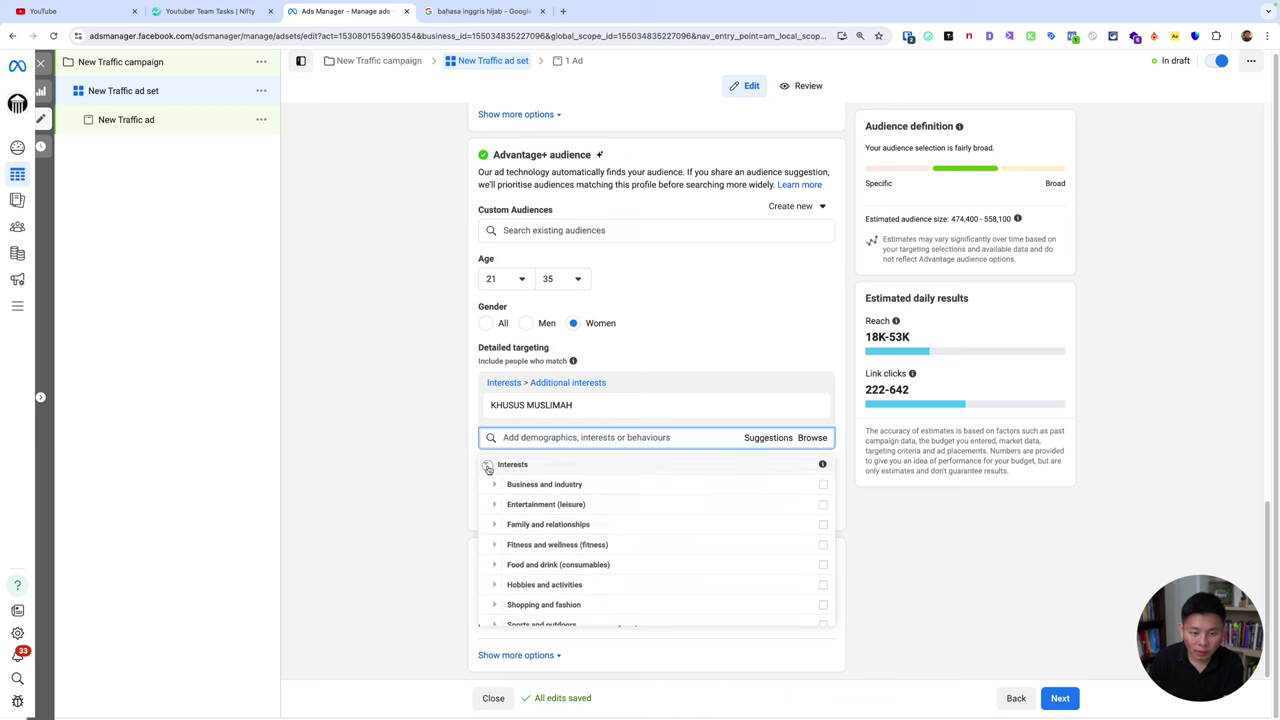
click(488, 467)
click(487, 488)
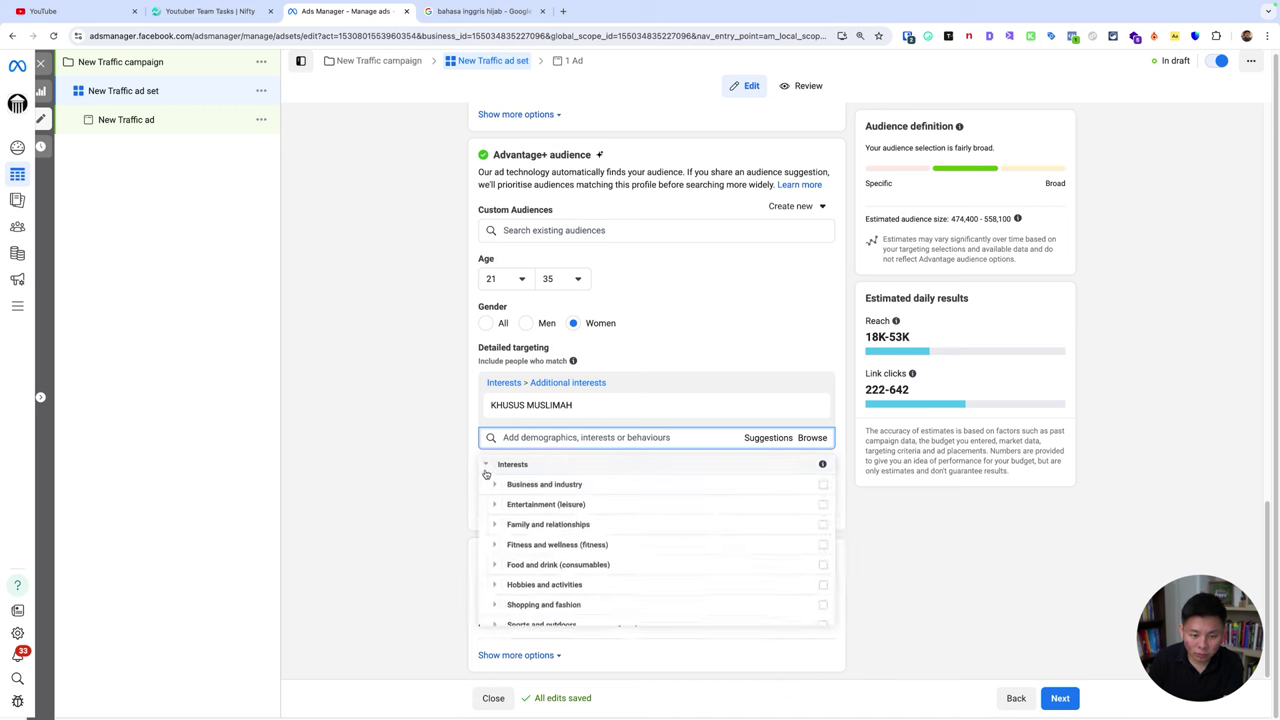
scroll(489, 484, down, 1)
scroll(489, 480, up, 2)
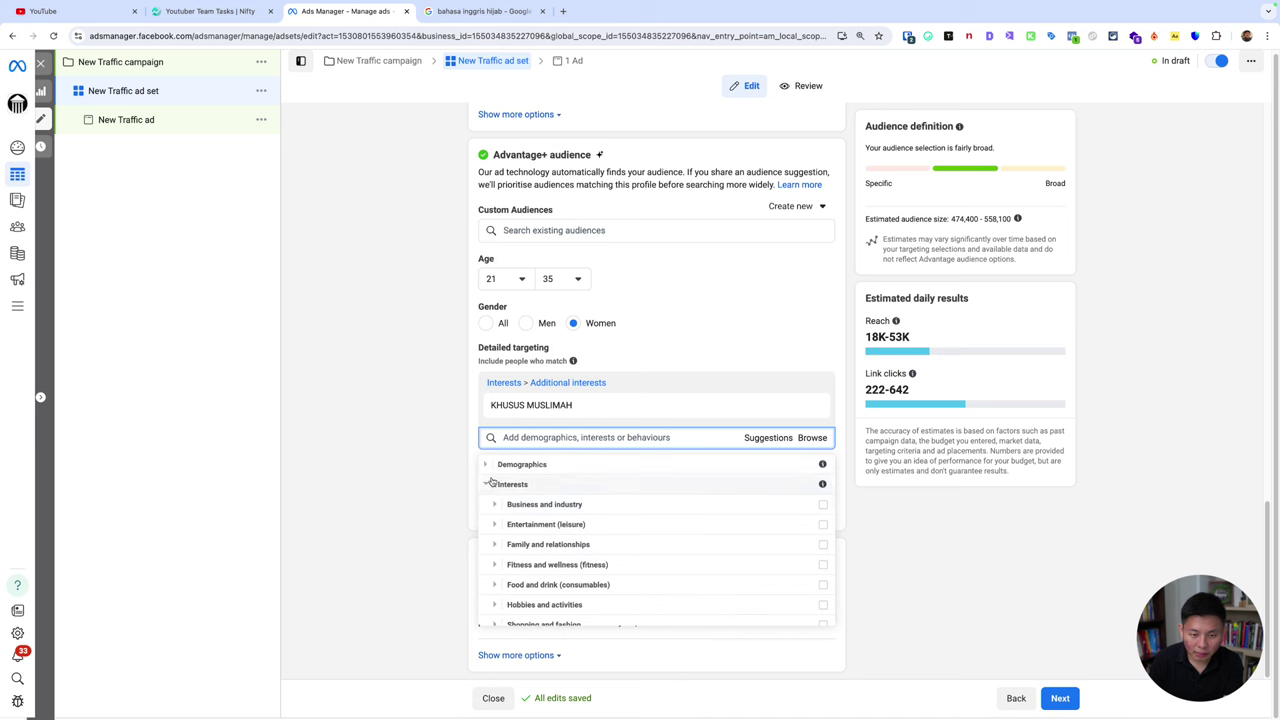
click(487, 483)
click(441, 446)
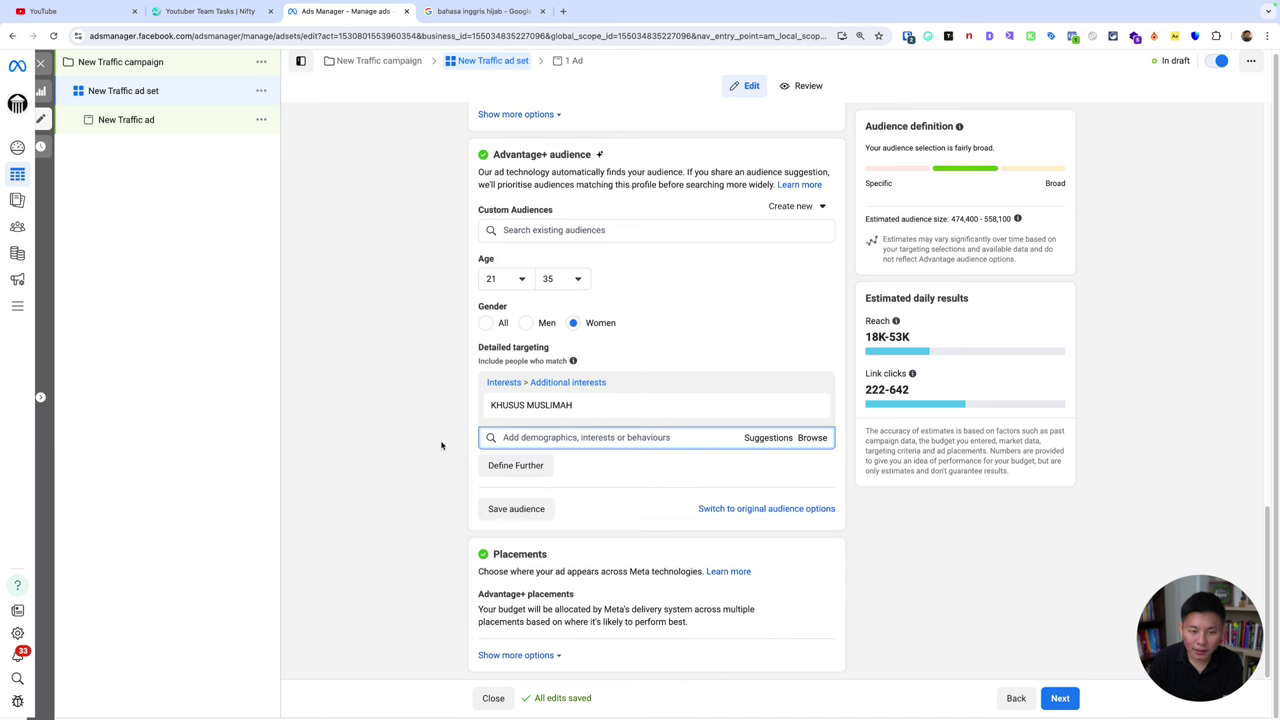
Step: Define the audience further with a must-also-match condition, and try the Engaged shoppers behaviour in it before removing that behaviour
click(548, 468)
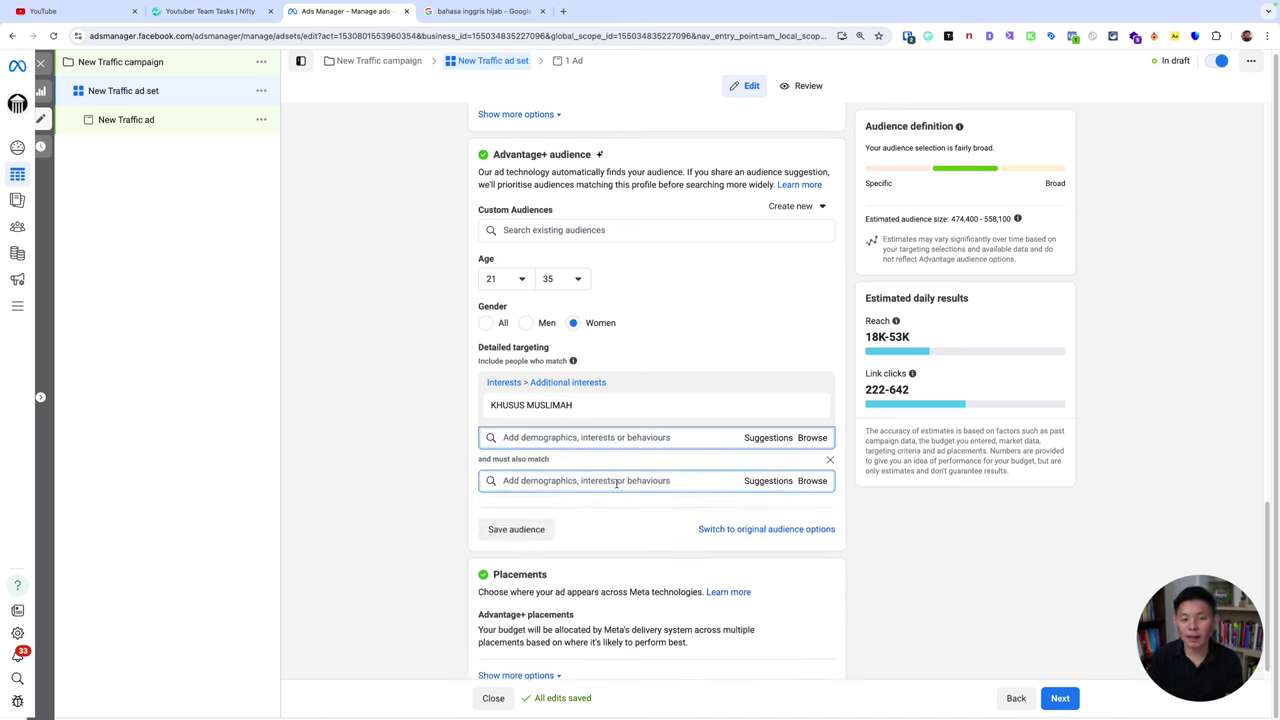
click(788, 481)
click(788, 481)
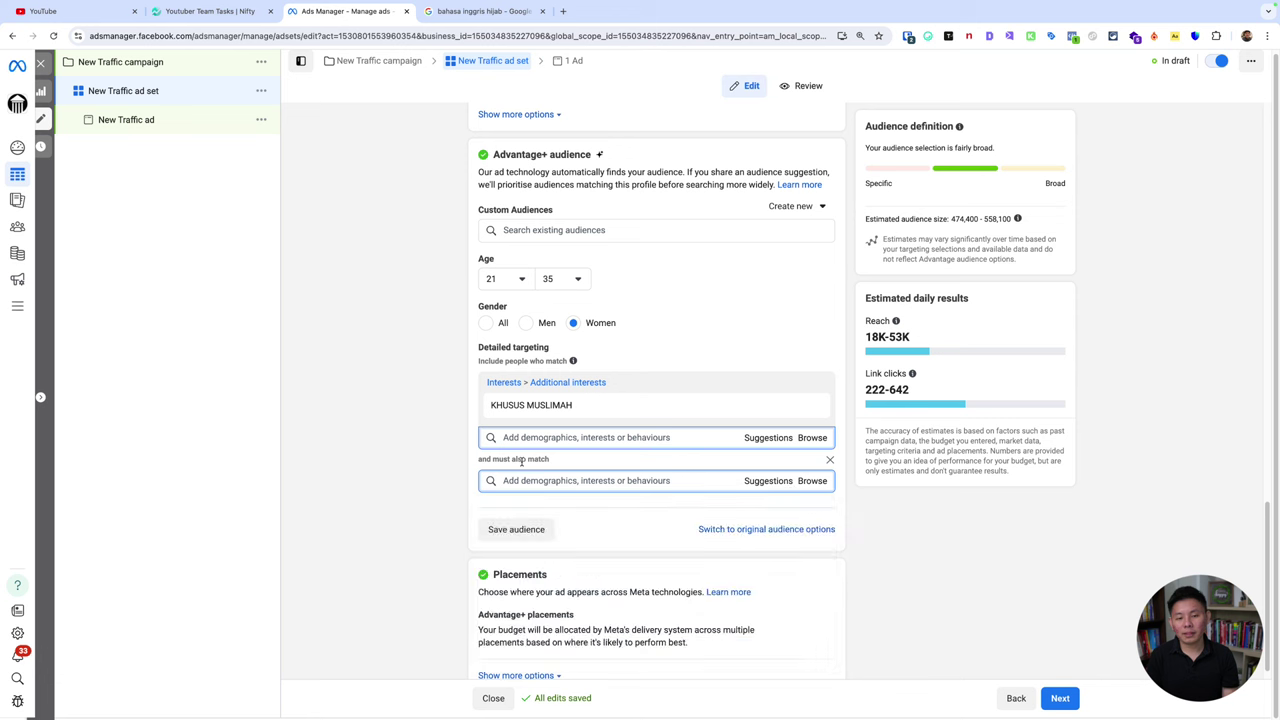
click(540, 488)
text(engaged)
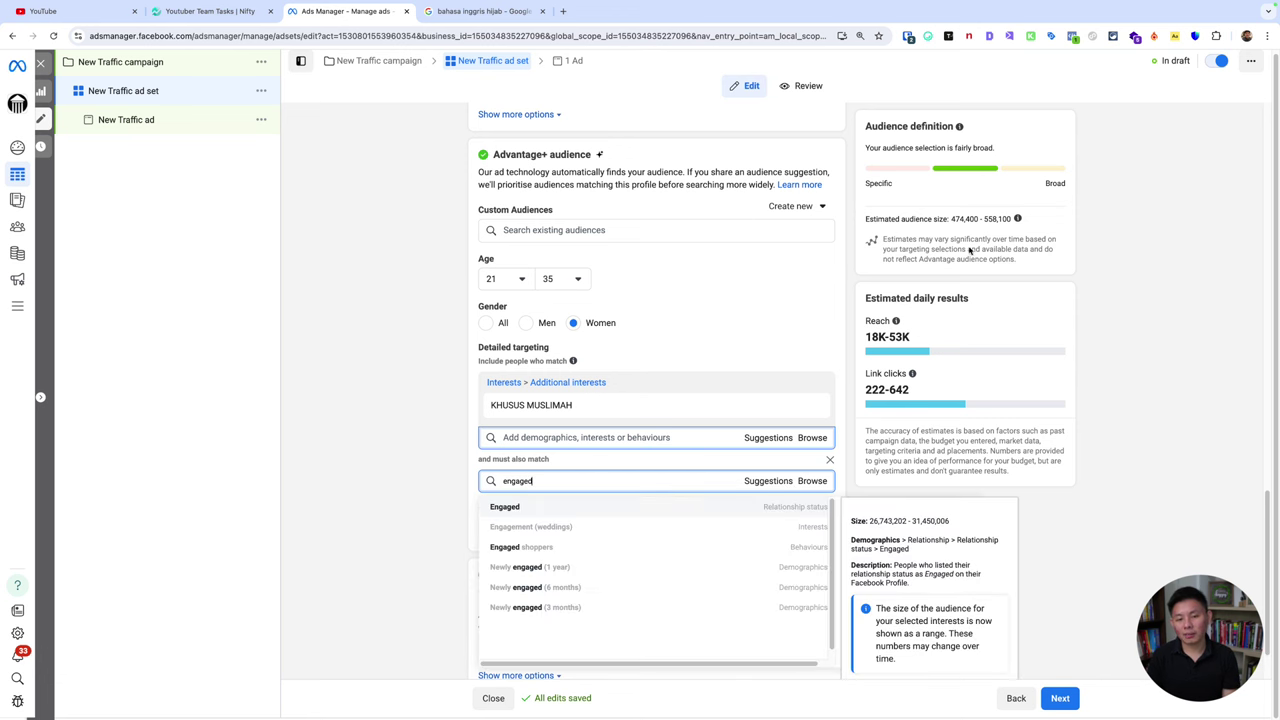
click(521, 547)
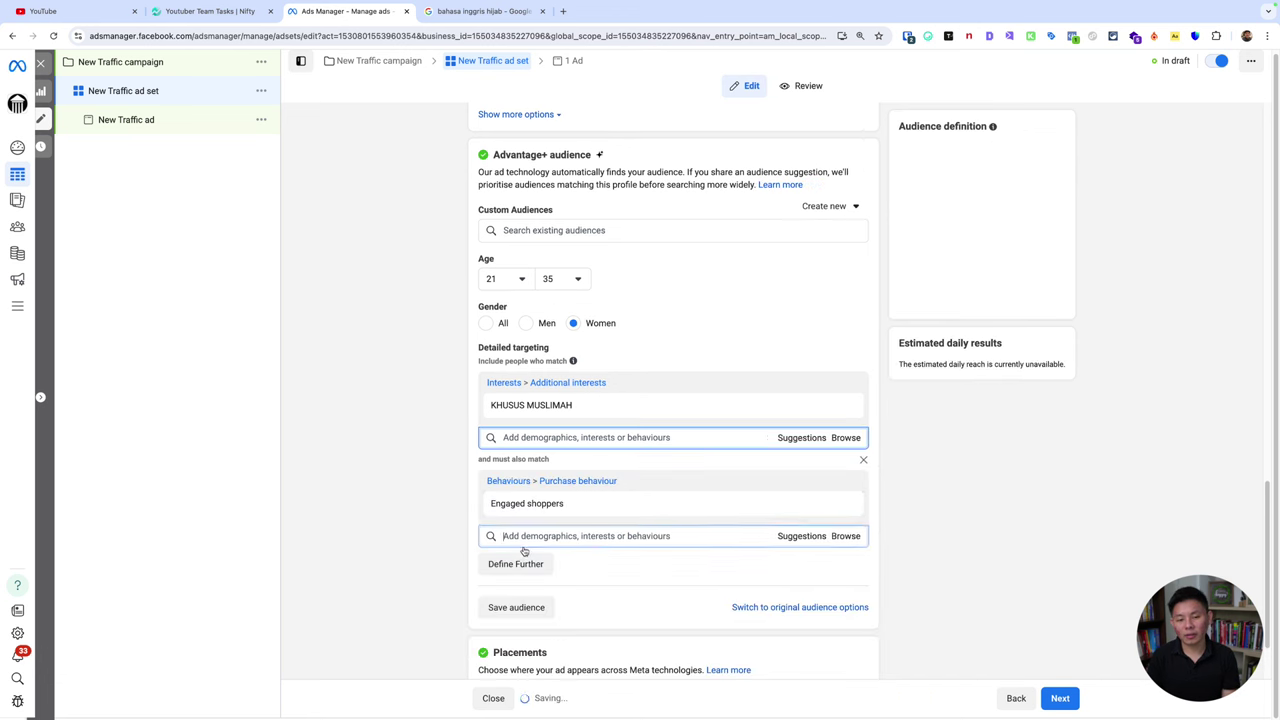
click(811, 505)
Step: Search the must-also-match condition for "zaskia" and go back to the earlier "zaskia adya mecca" Google search to check the name
click(580, 481)
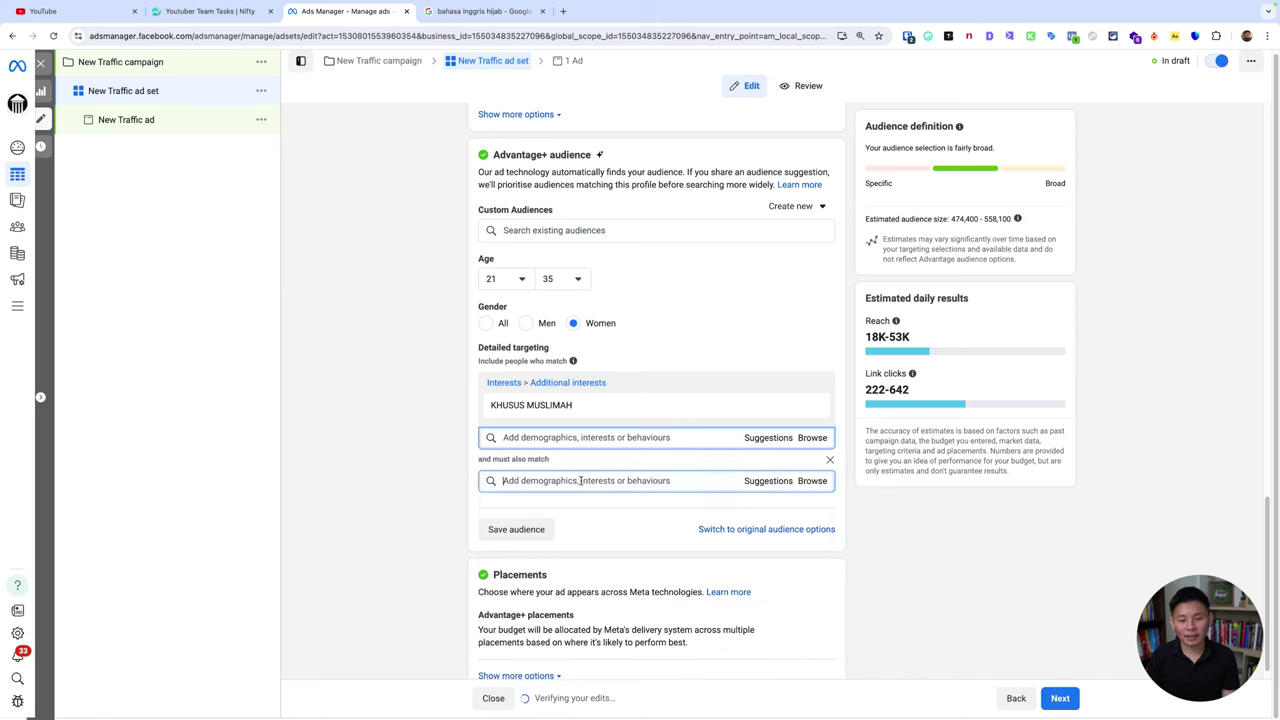
text(zaskia)
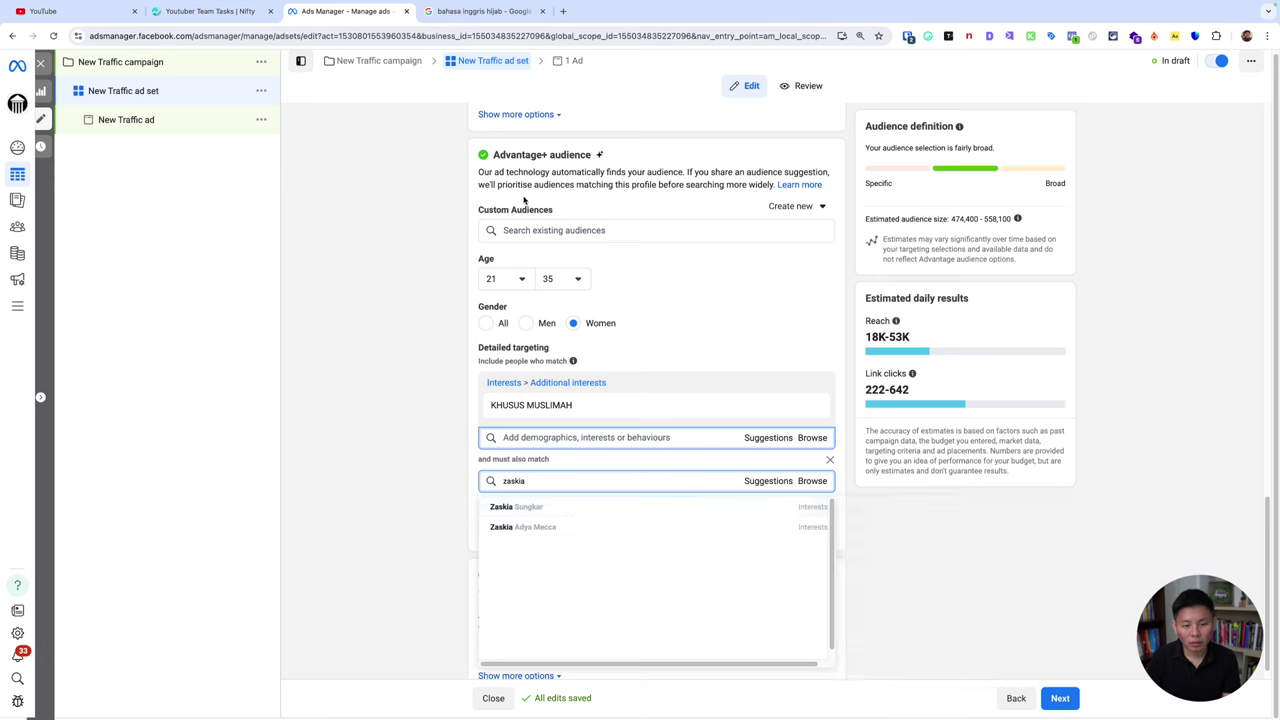
click(480, 11)
click(12, 35)
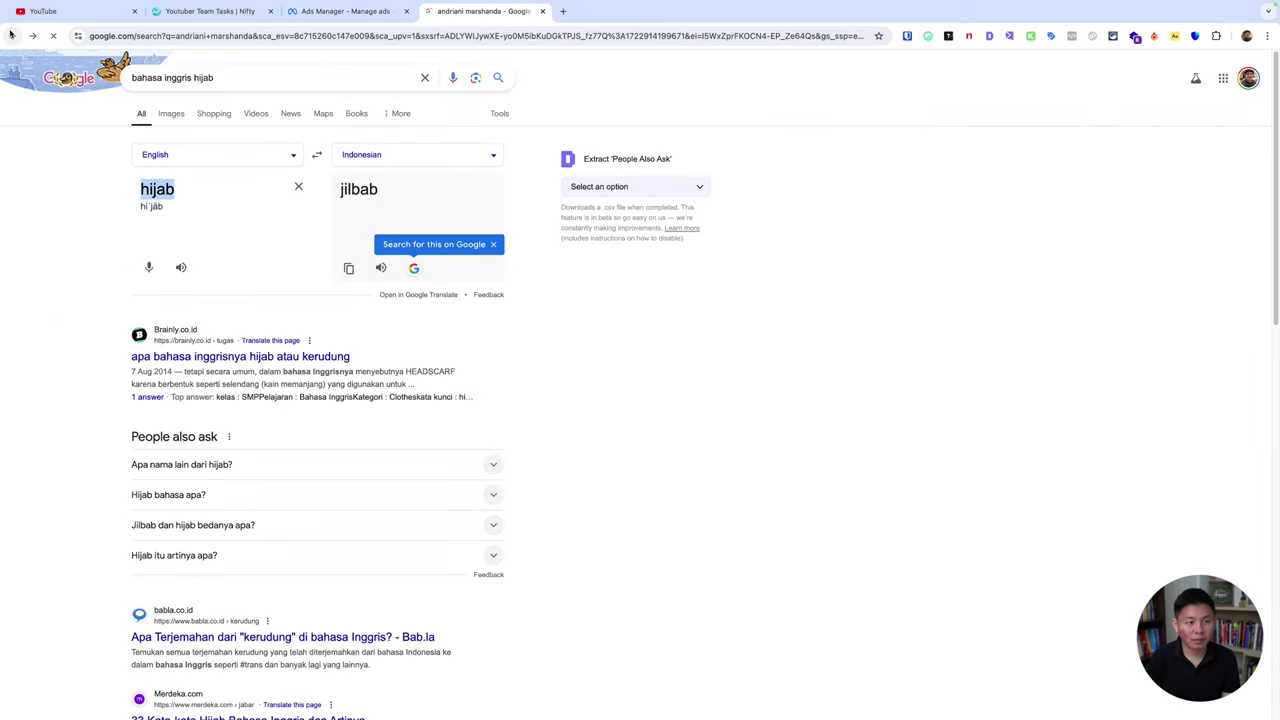
click(12, 35)
click(362, 14)
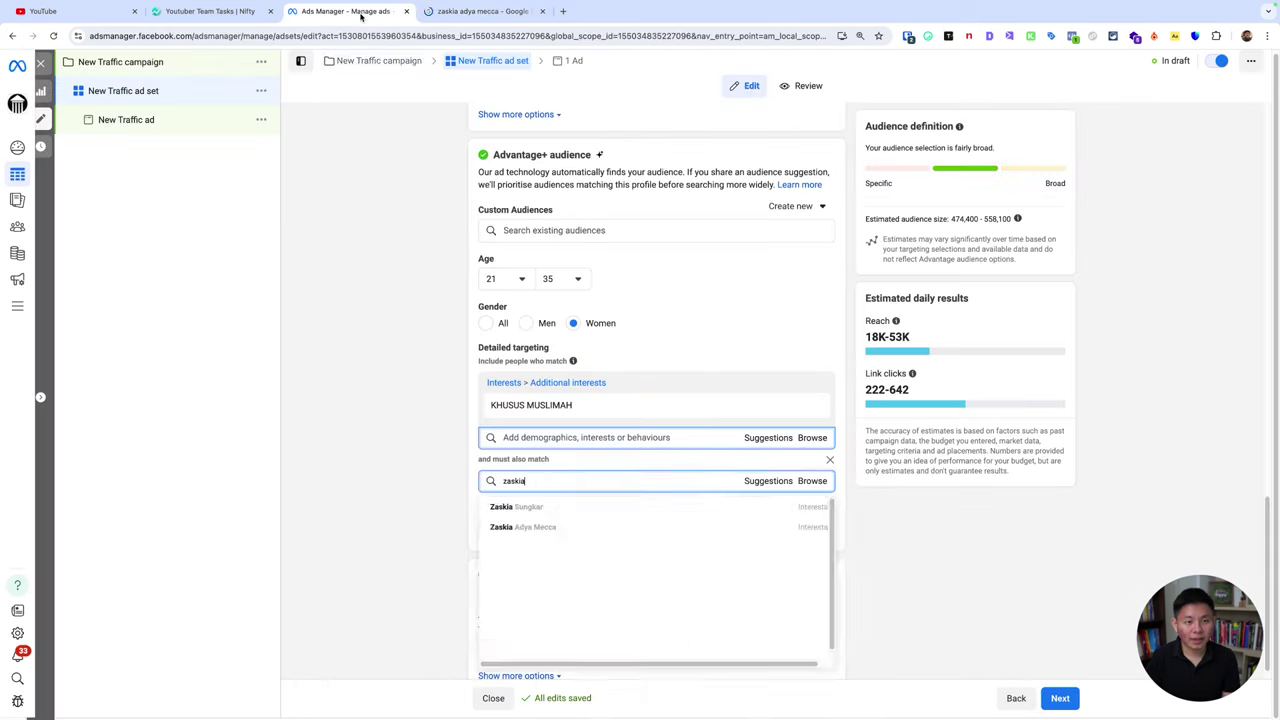
Step: Search the must-also-match condition for "zaskia a", add the Zaskia Adya Mecca interest, and check its details
click(586, 481)
key(BackSpace)
key(BackSpace)
key(BackSpace)
key(BackSpace)
key(BackSpace)
key(BackSpace)
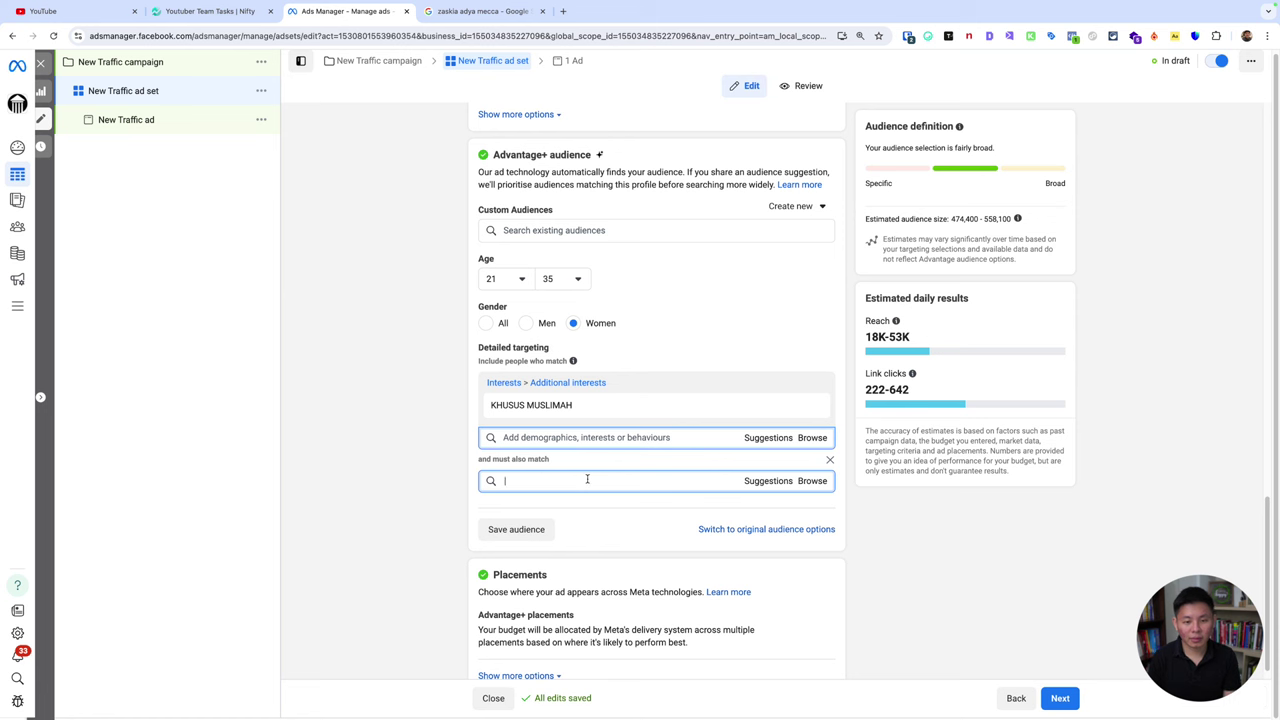
text(zaskia a)
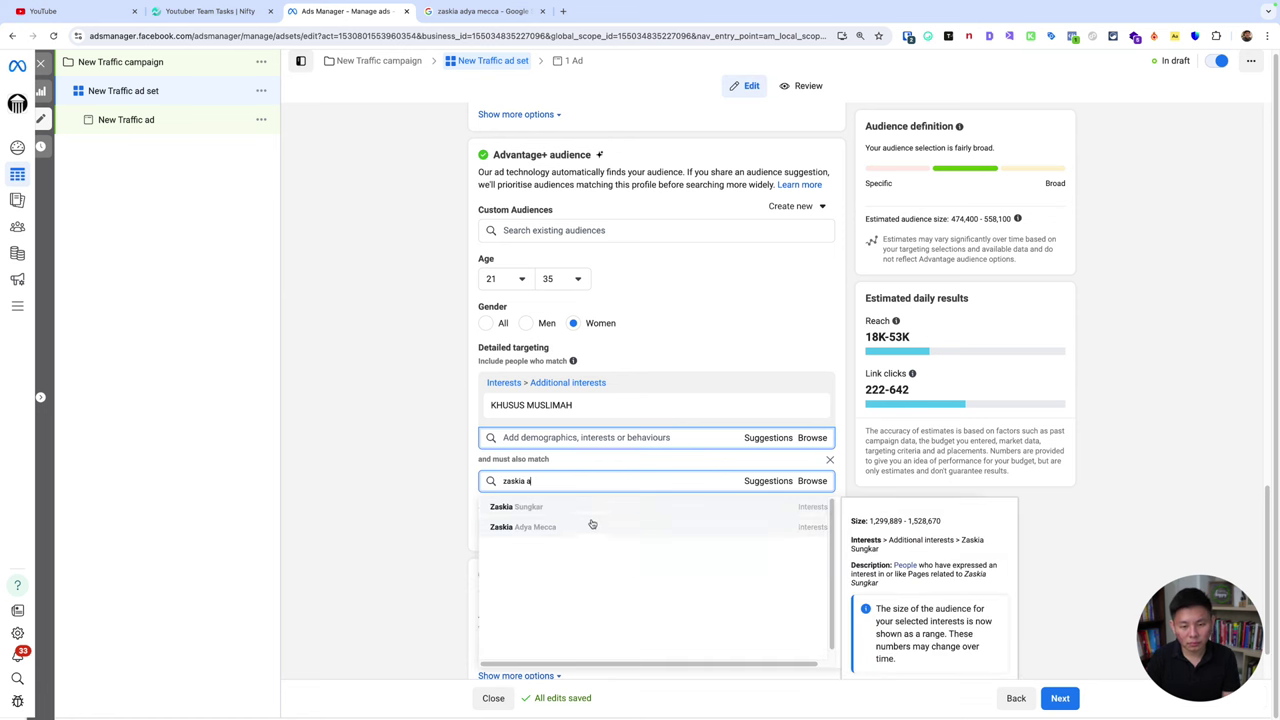
click(591, 526)
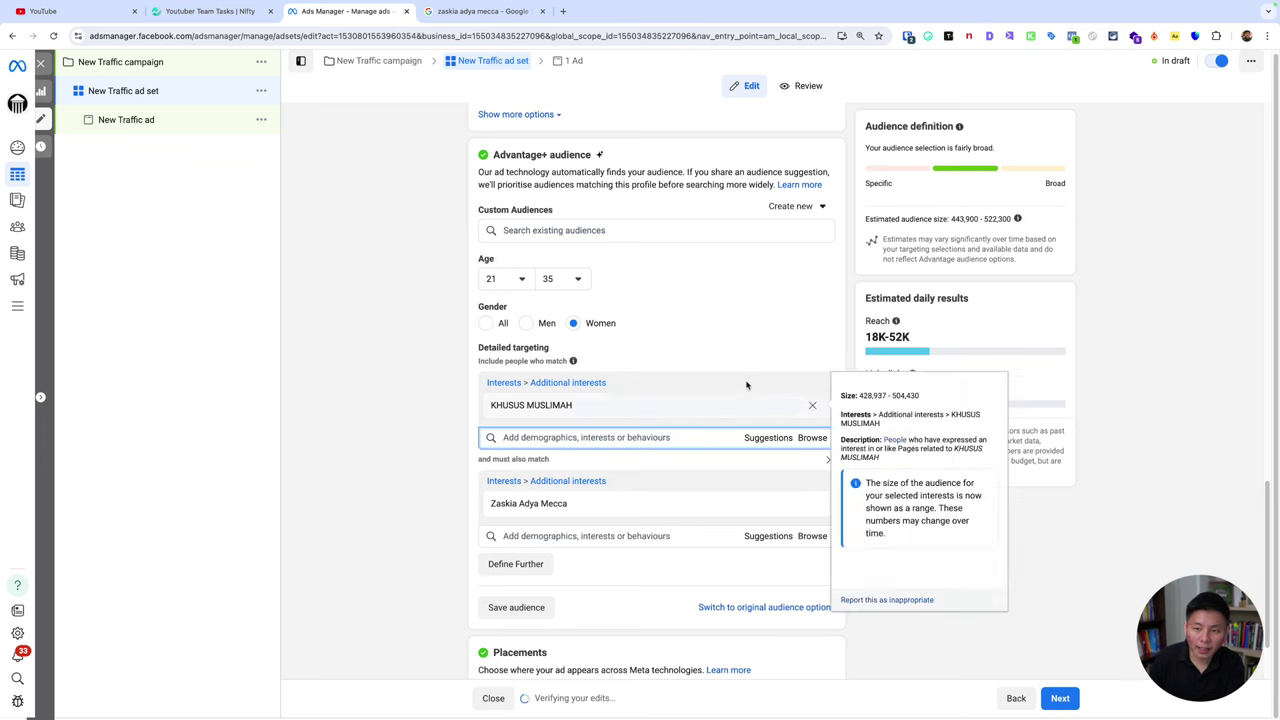
scroll(749, 383, down, 2)
mouse_move(617, 421)
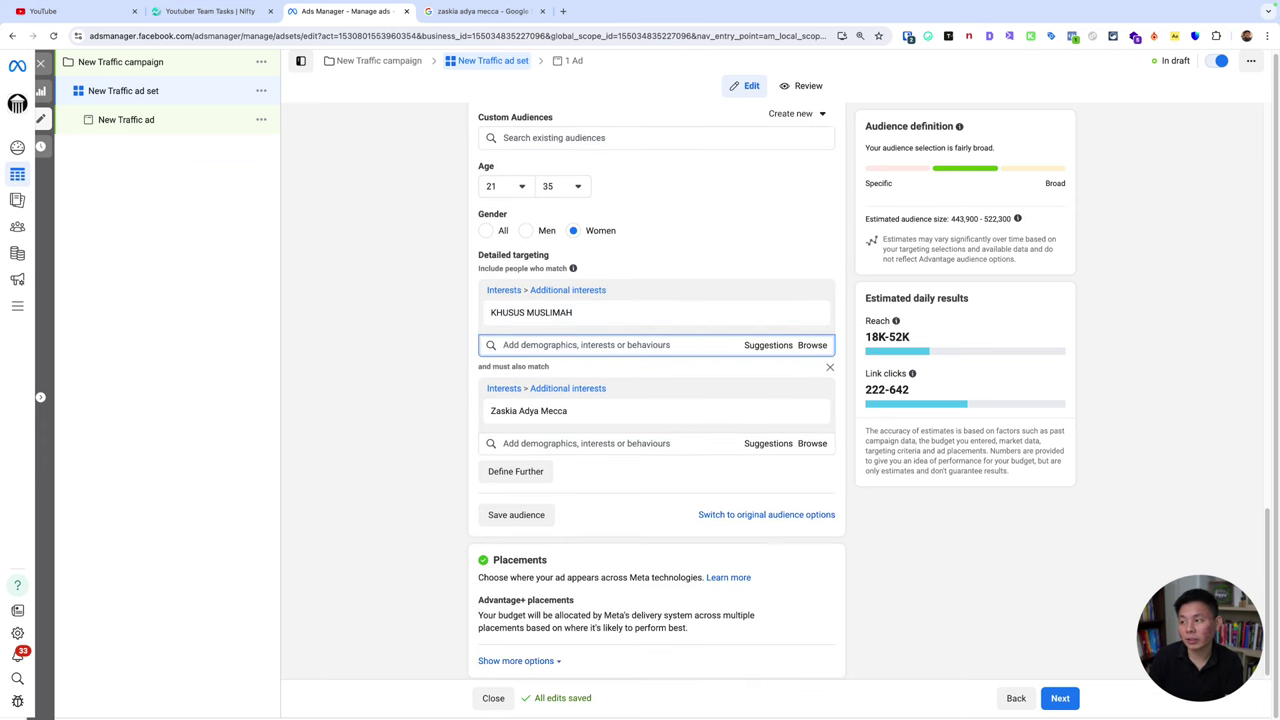
mouse_move(556, 404)
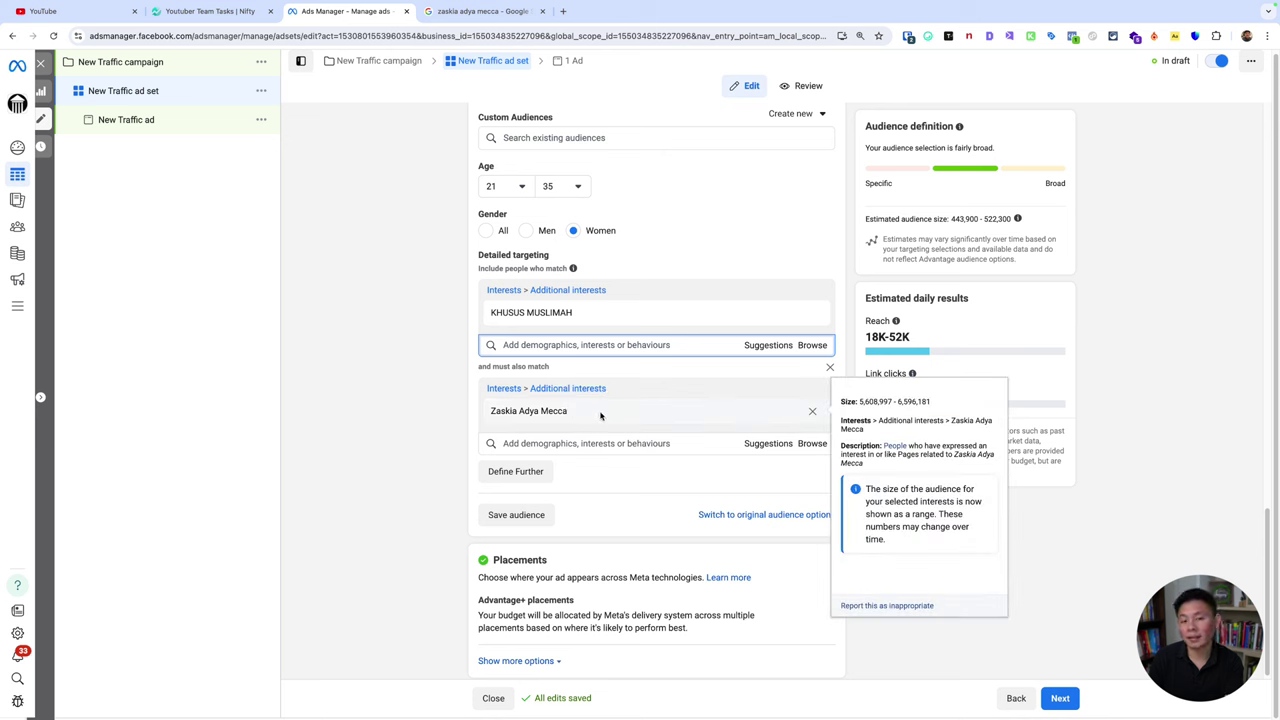
mouse_move(797, 414)
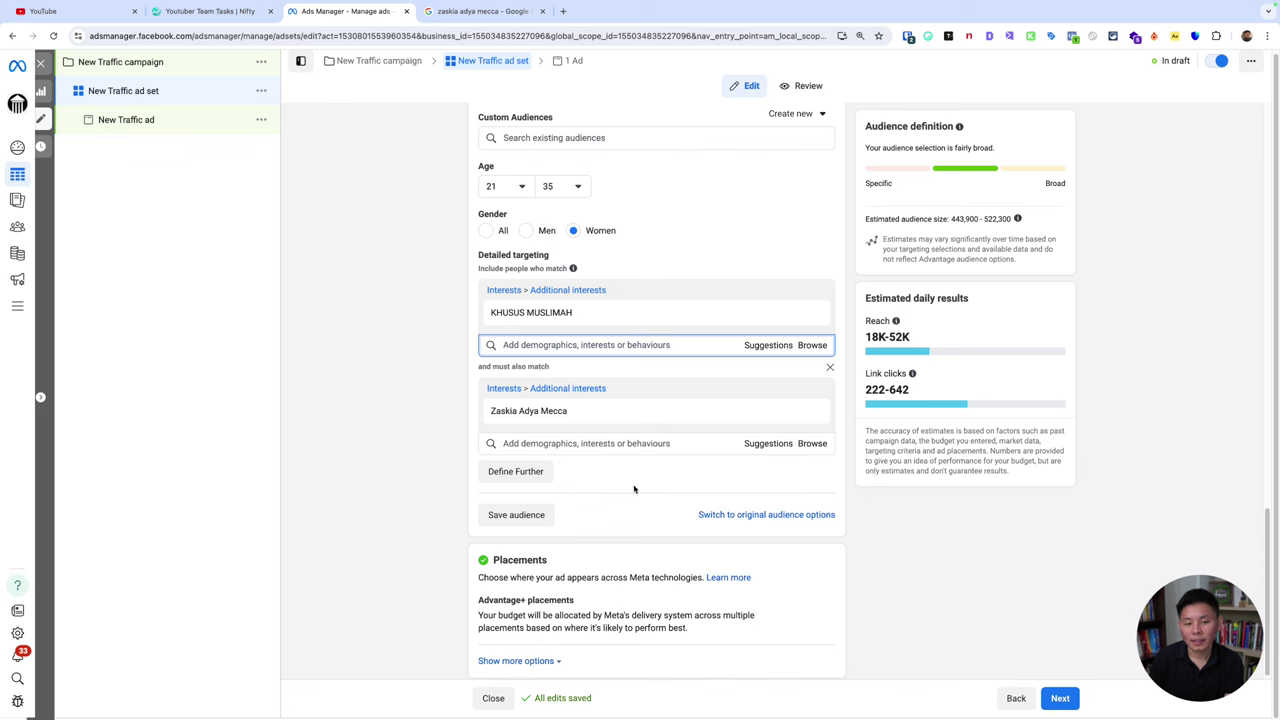
Step: Remove the KHUSUS MUSLIMAH interest and the whole must-also-match condition, leaving the detailed targeting empty
scroll(634, 489, up, 3)
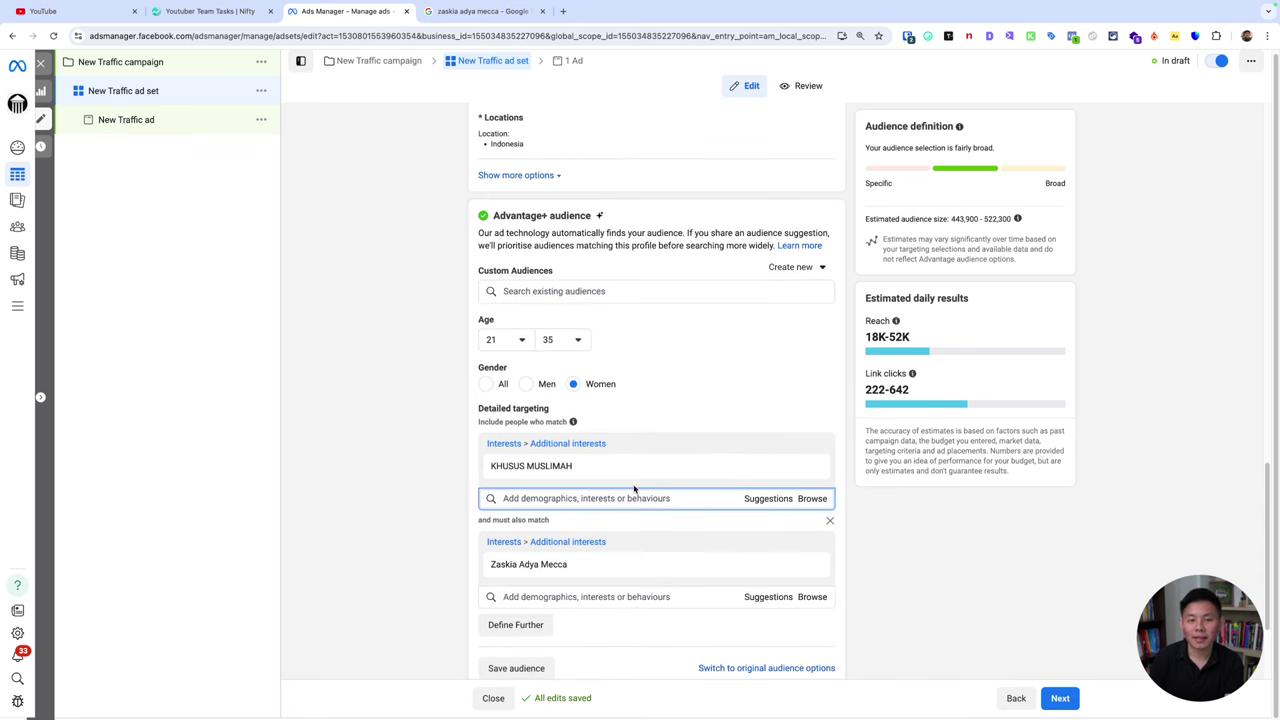
click(812, 468)
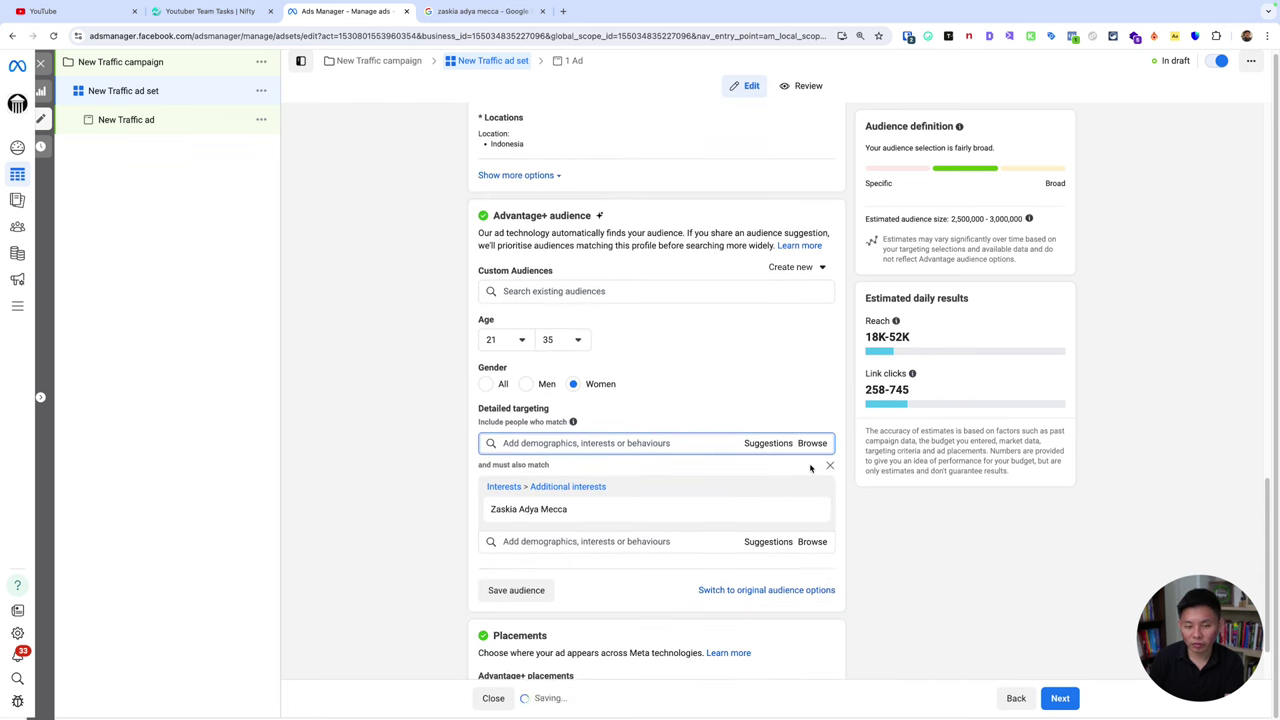
click(828, 467)
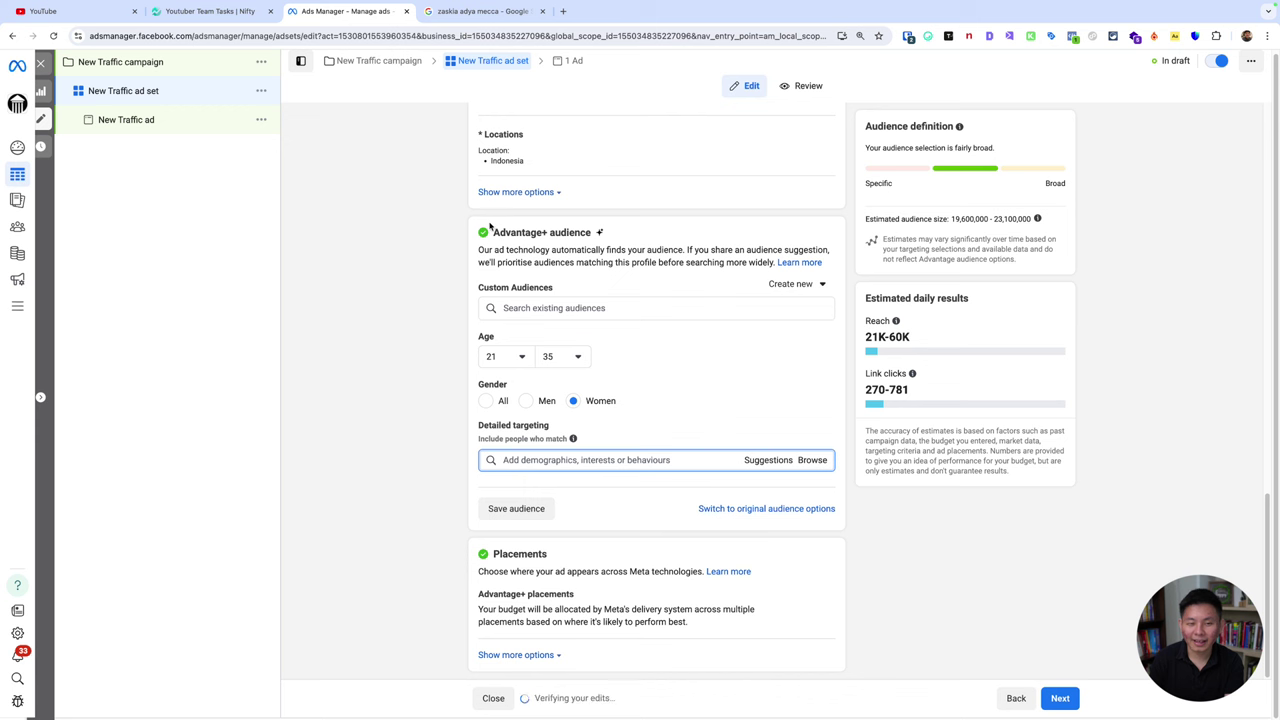
drag(446, 226, 683, 252)
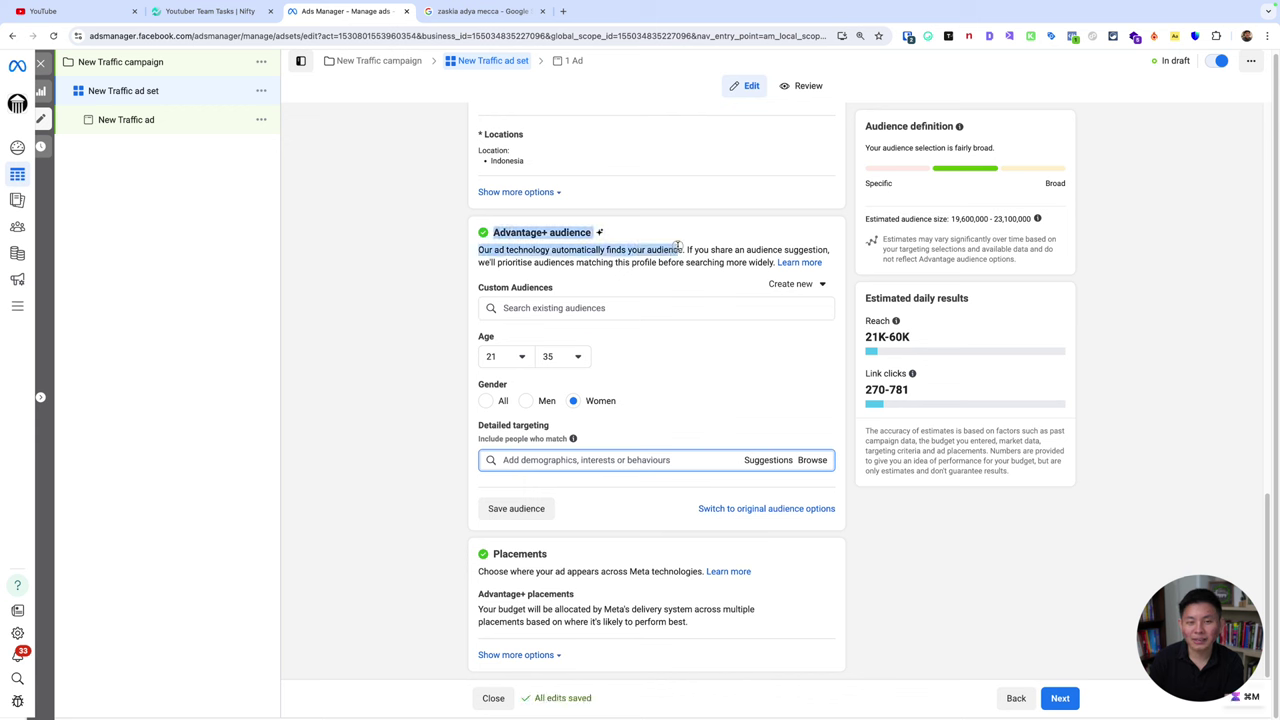
click(678, 247)
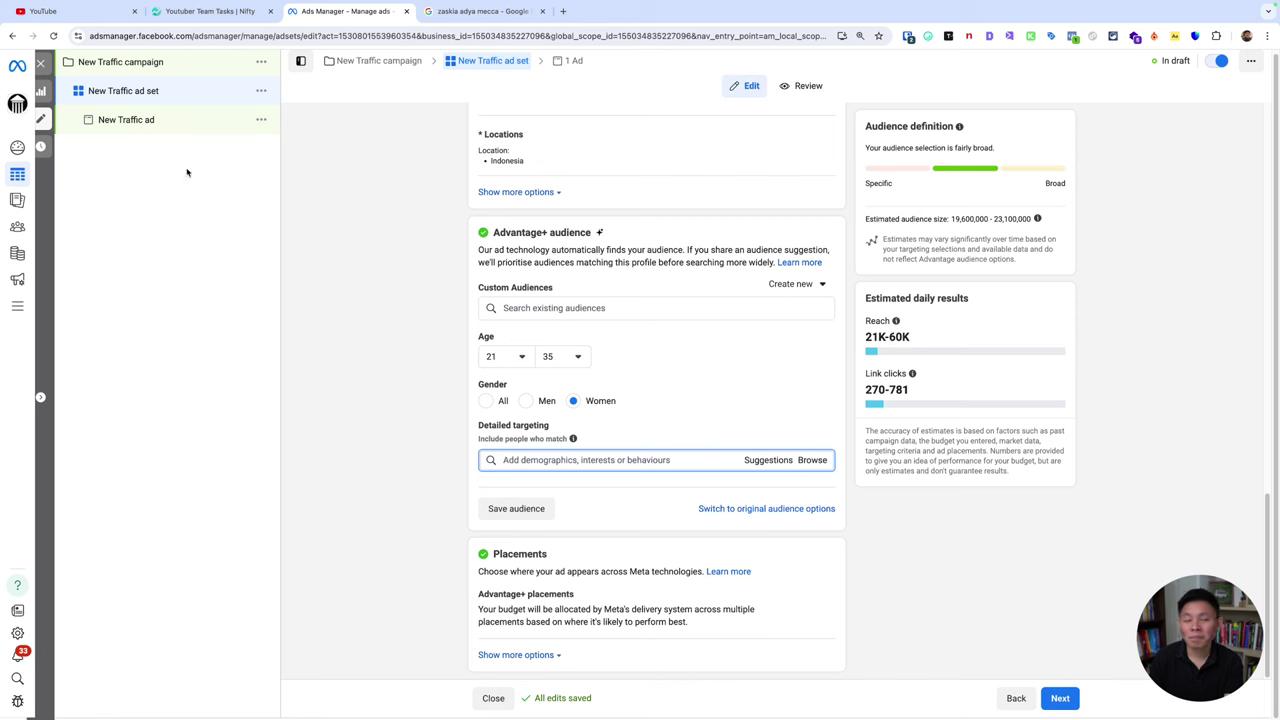
scroll(400, 272, up, 2)
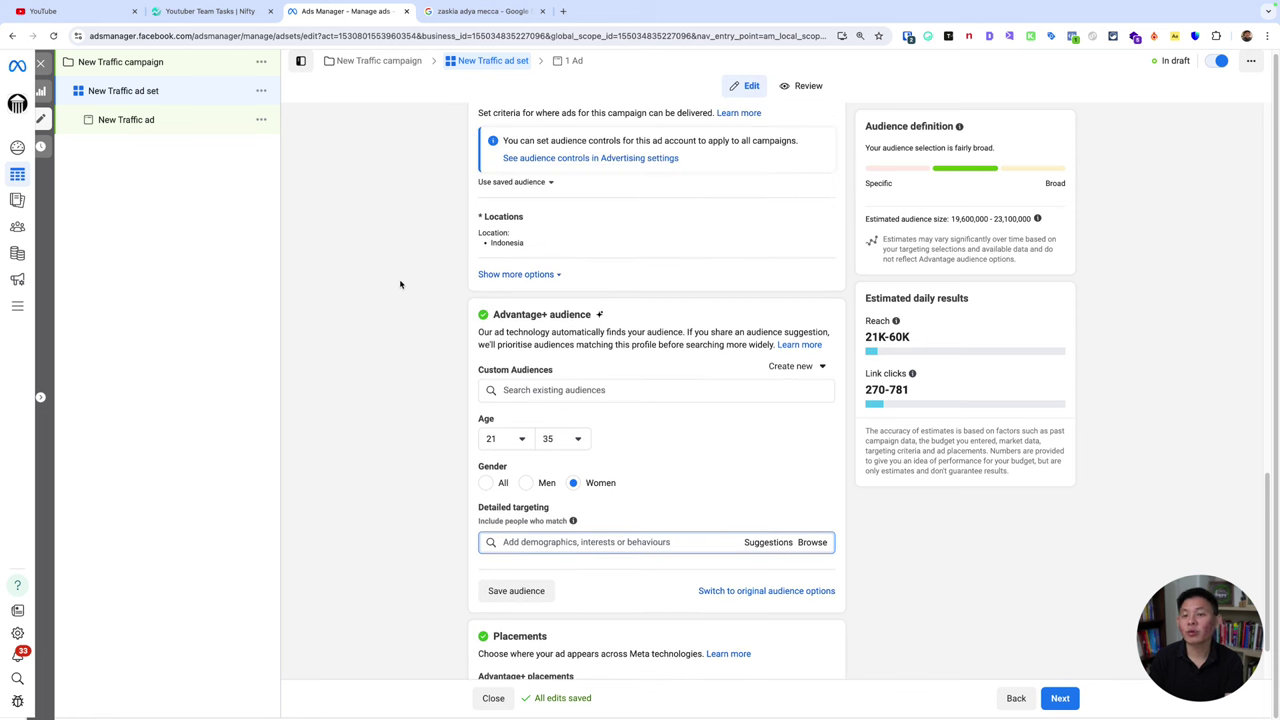
scroll(400, 280, down, 2)
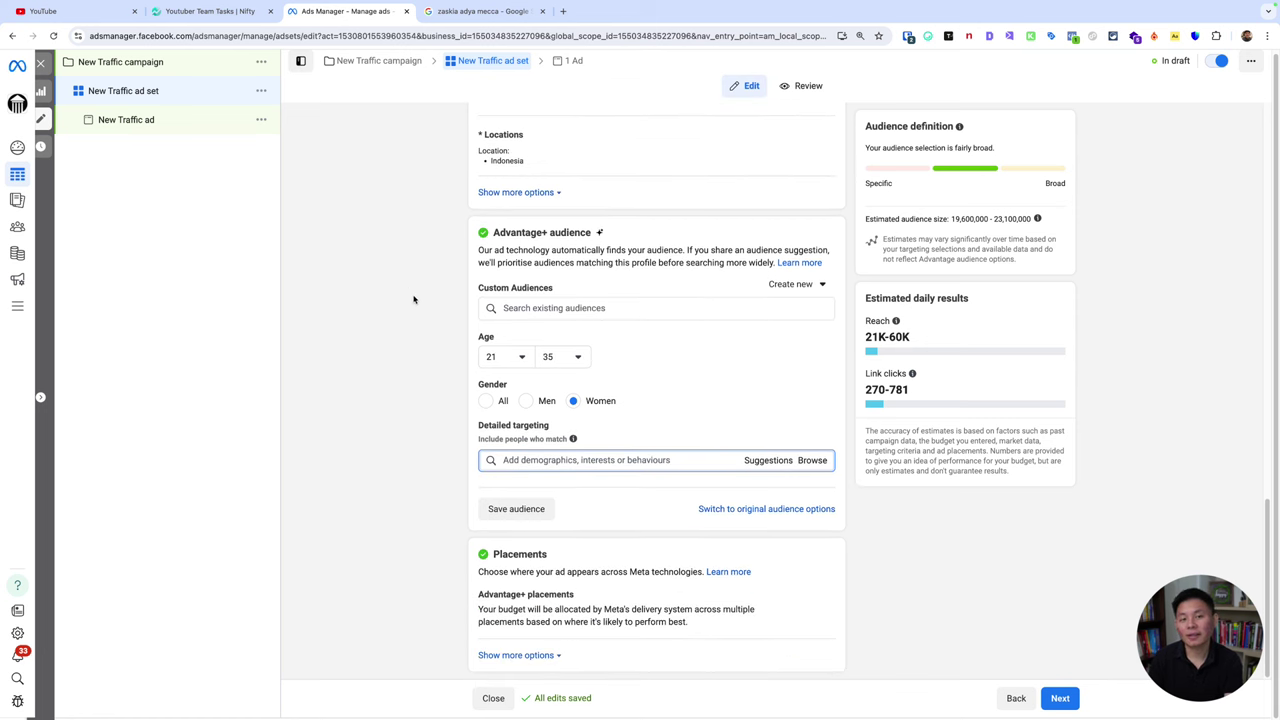
scroll(414, 297, up, 1)
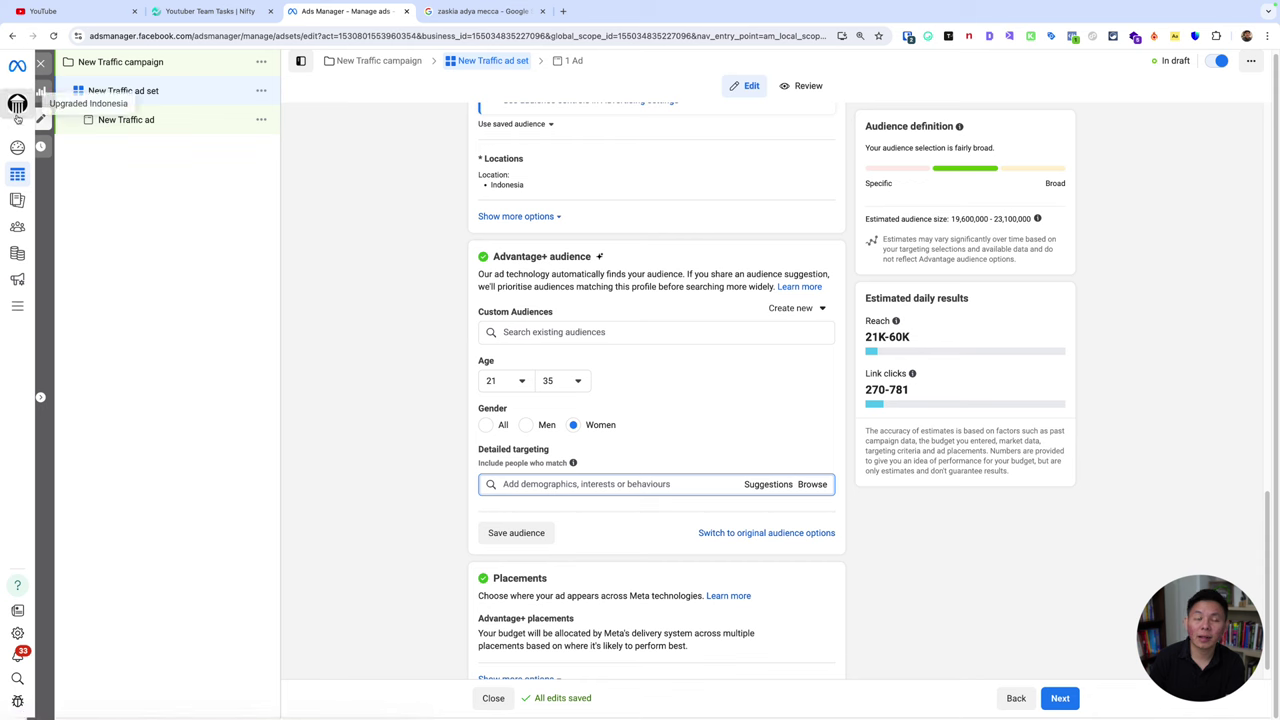